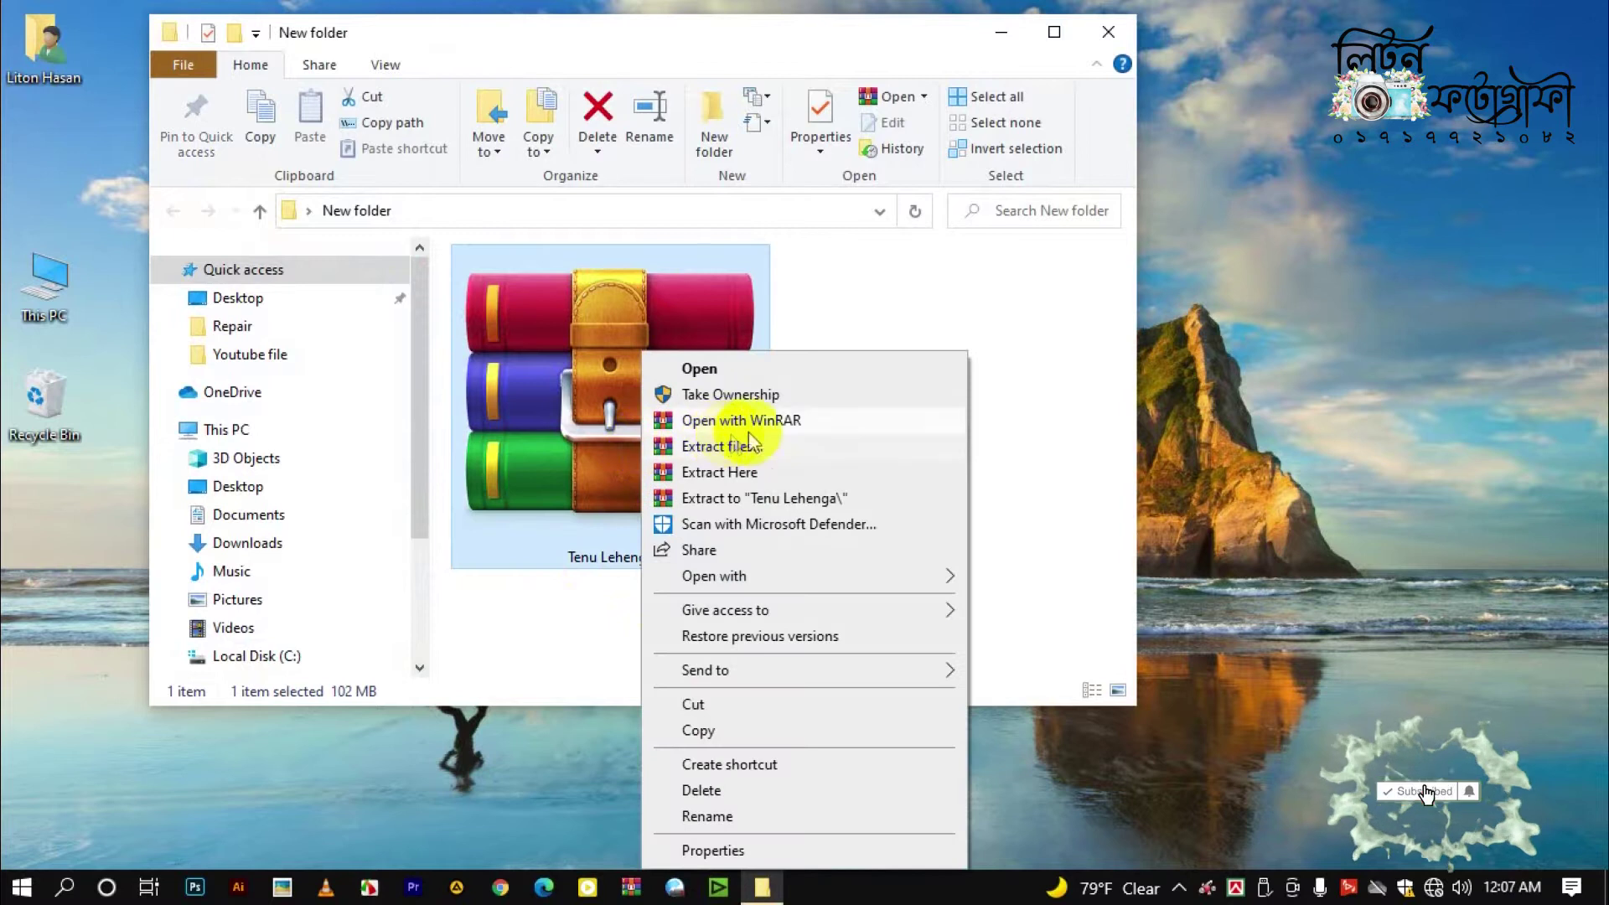
Extract the Tenu Lehenga archive into the current folder, pasting the archive password with password display turned off
click(778, 480)
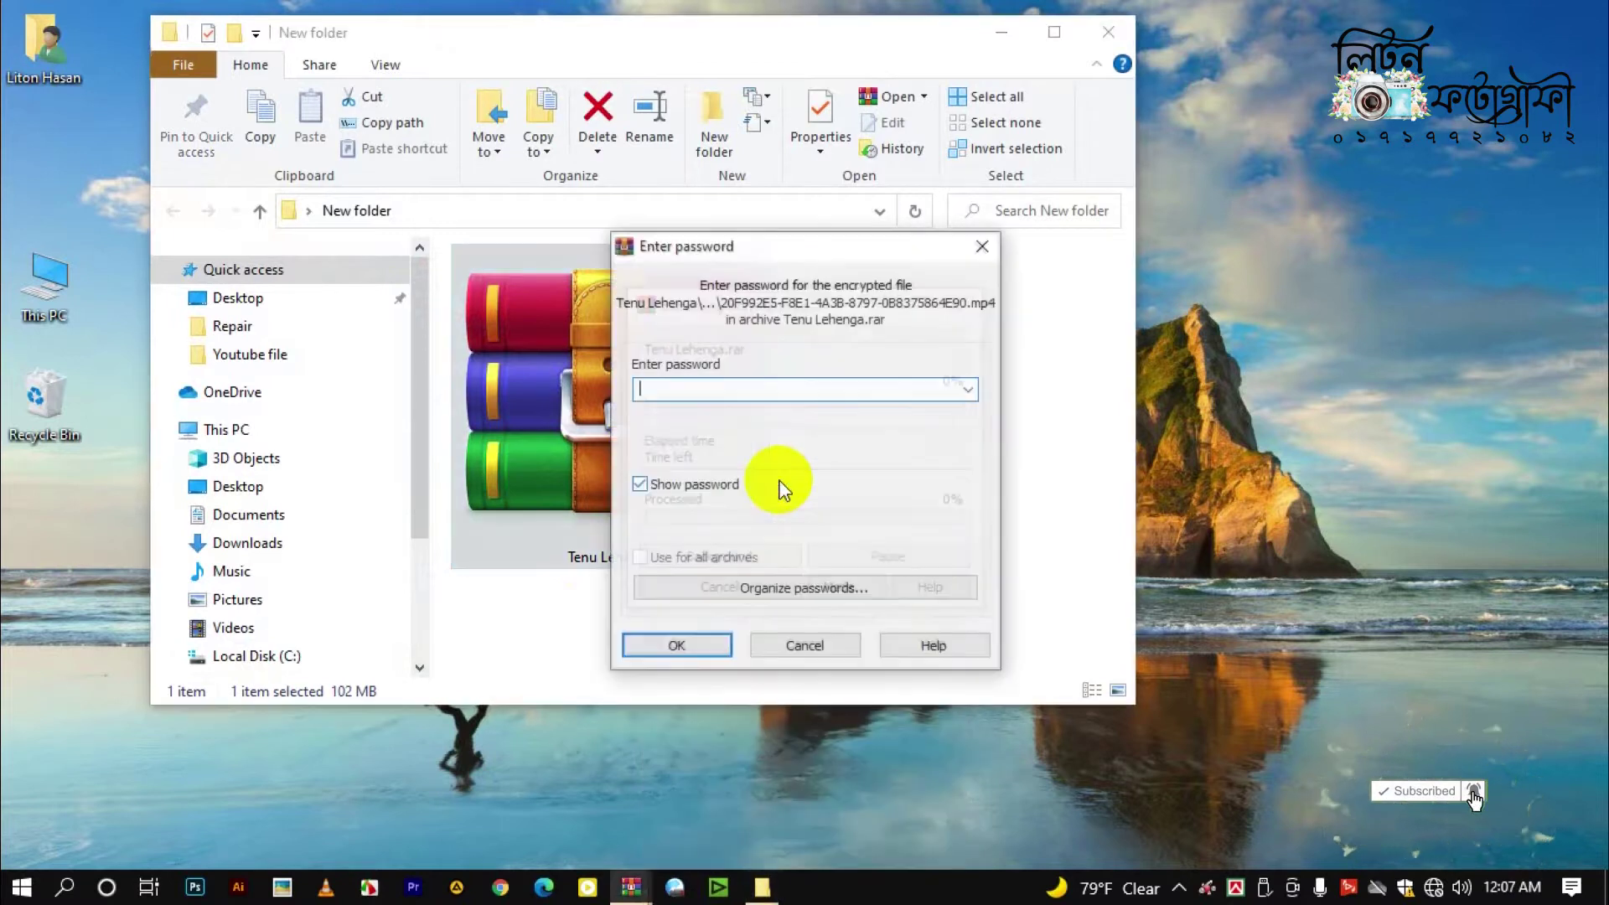
click(640, 485)
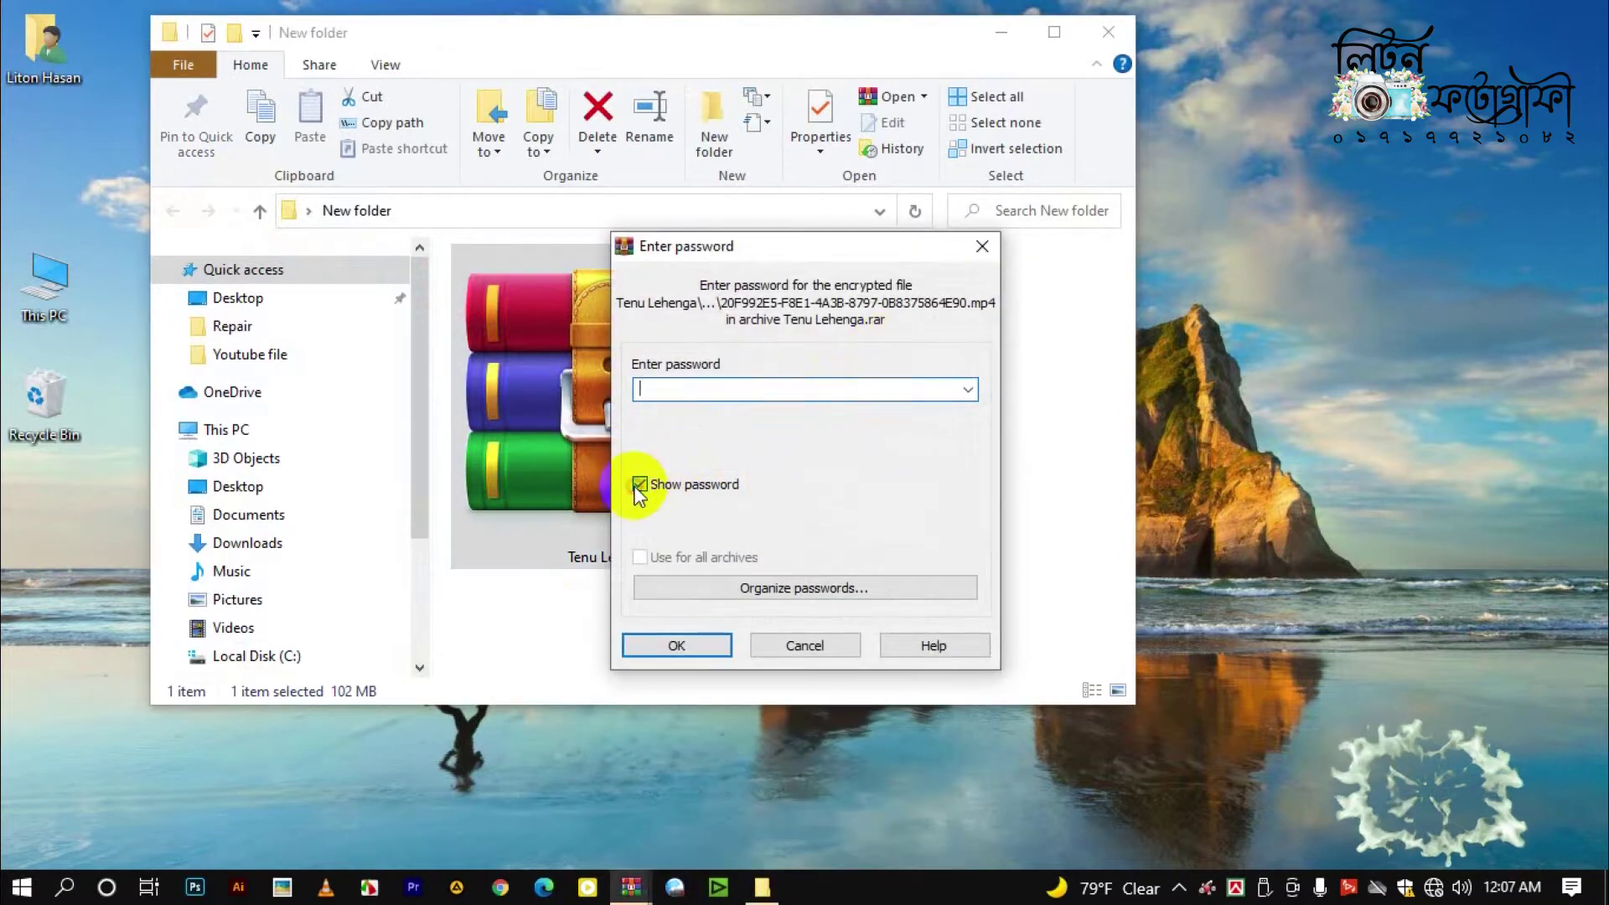
right_click(752, 388)
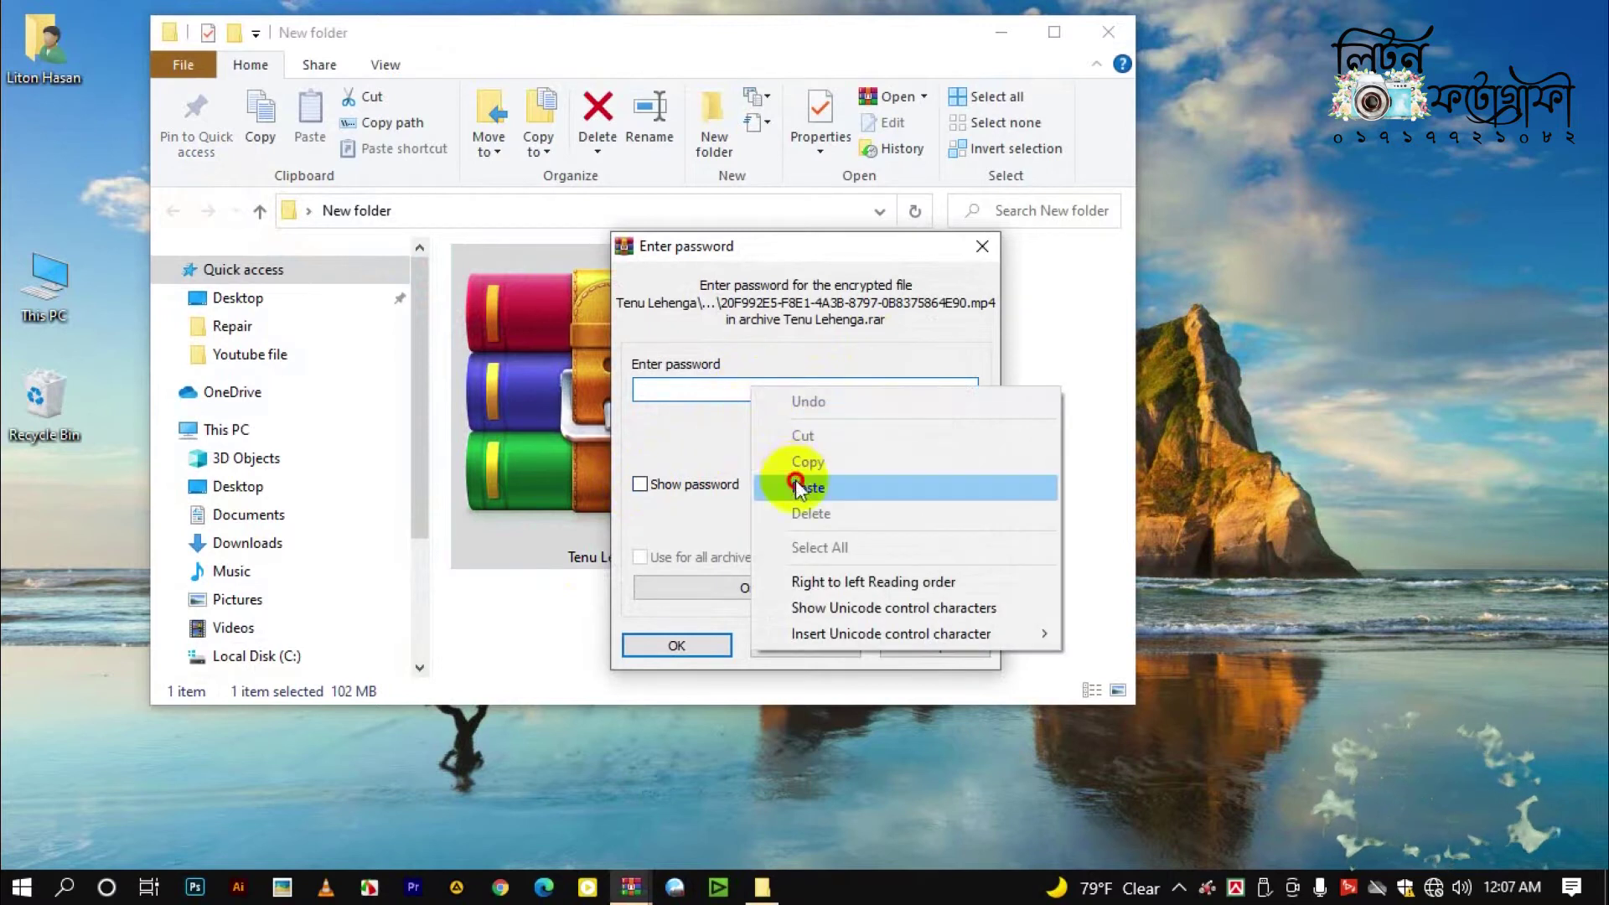
click(800, 487)
click(699, 647)
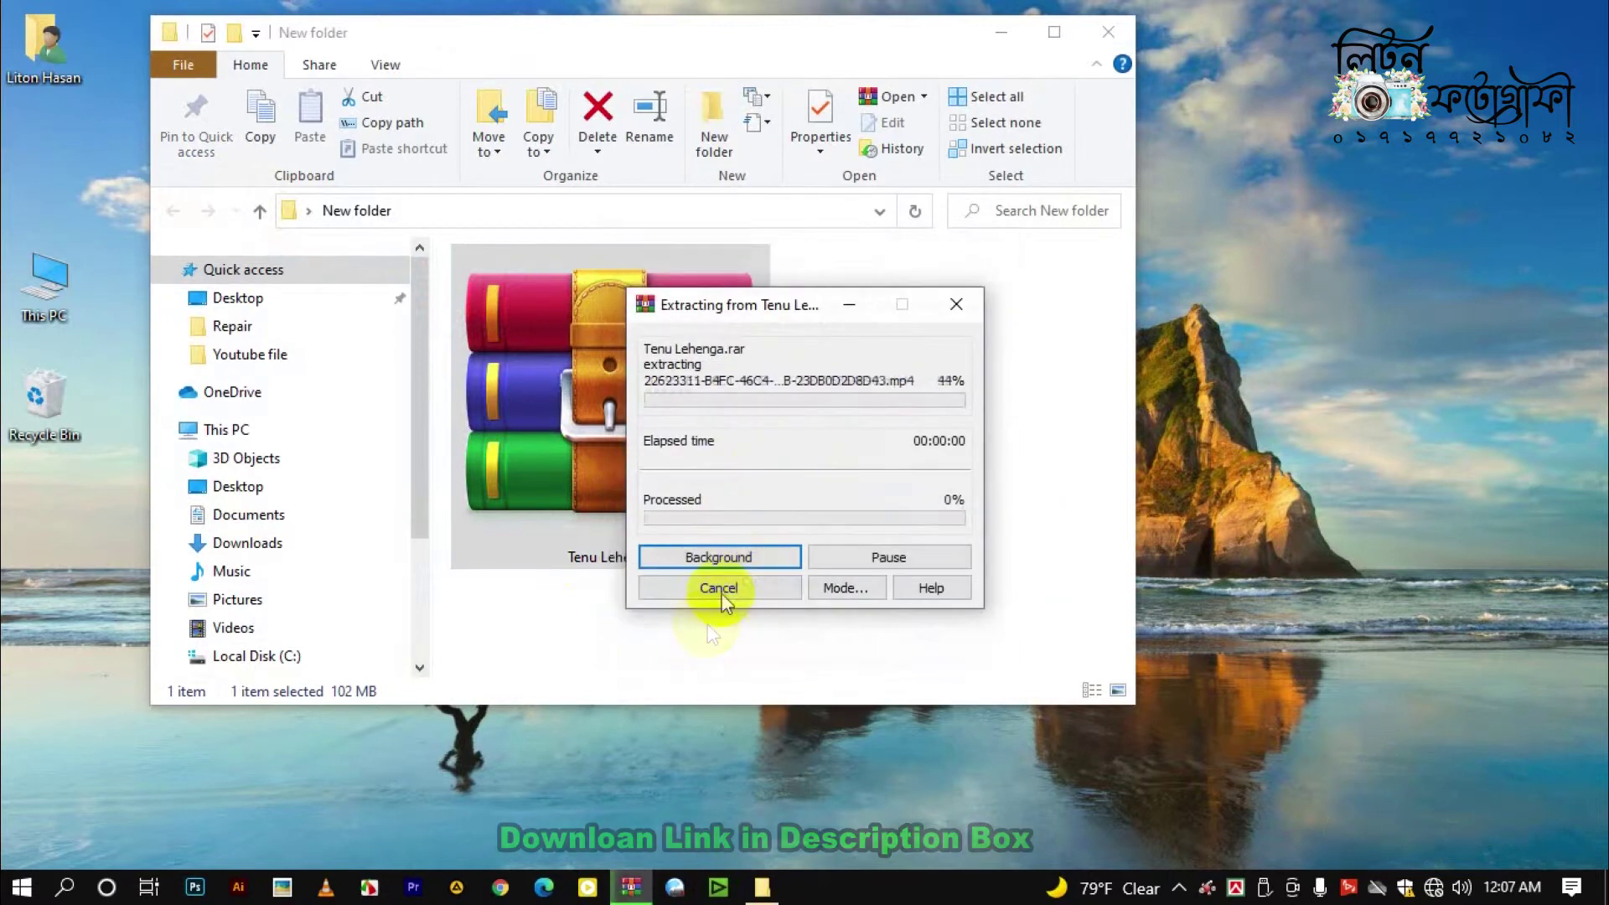
Check the contents of the extracted Tenu Lehenga folder, close the file window and refresh the desktop
click(1054, 34)
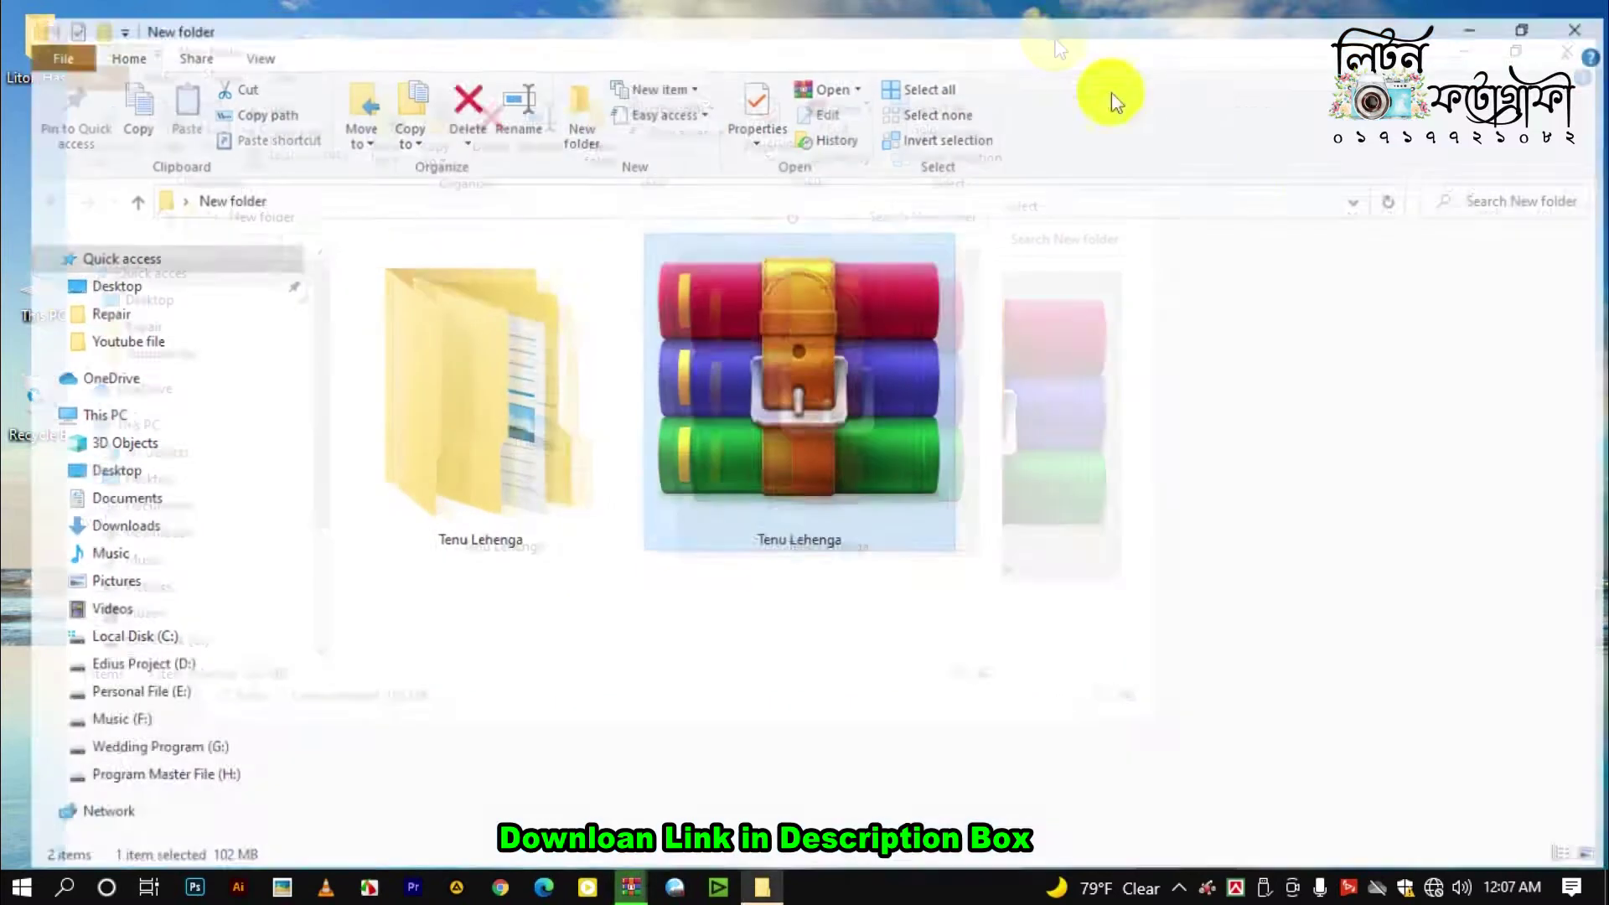
double_click(478, 470)
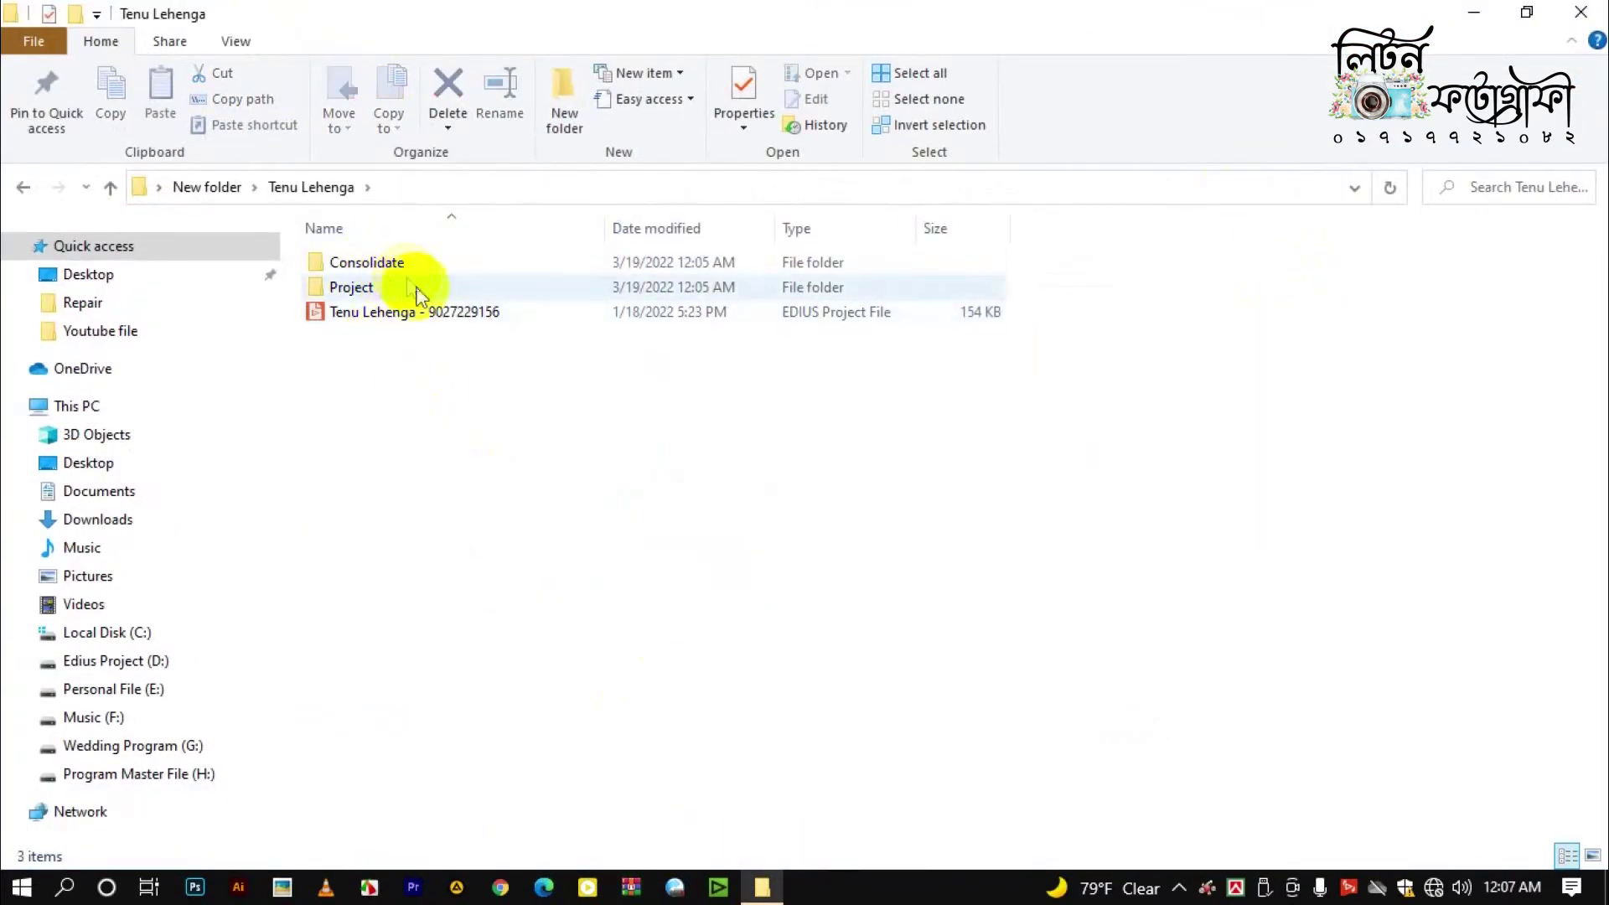
click(110, 188)
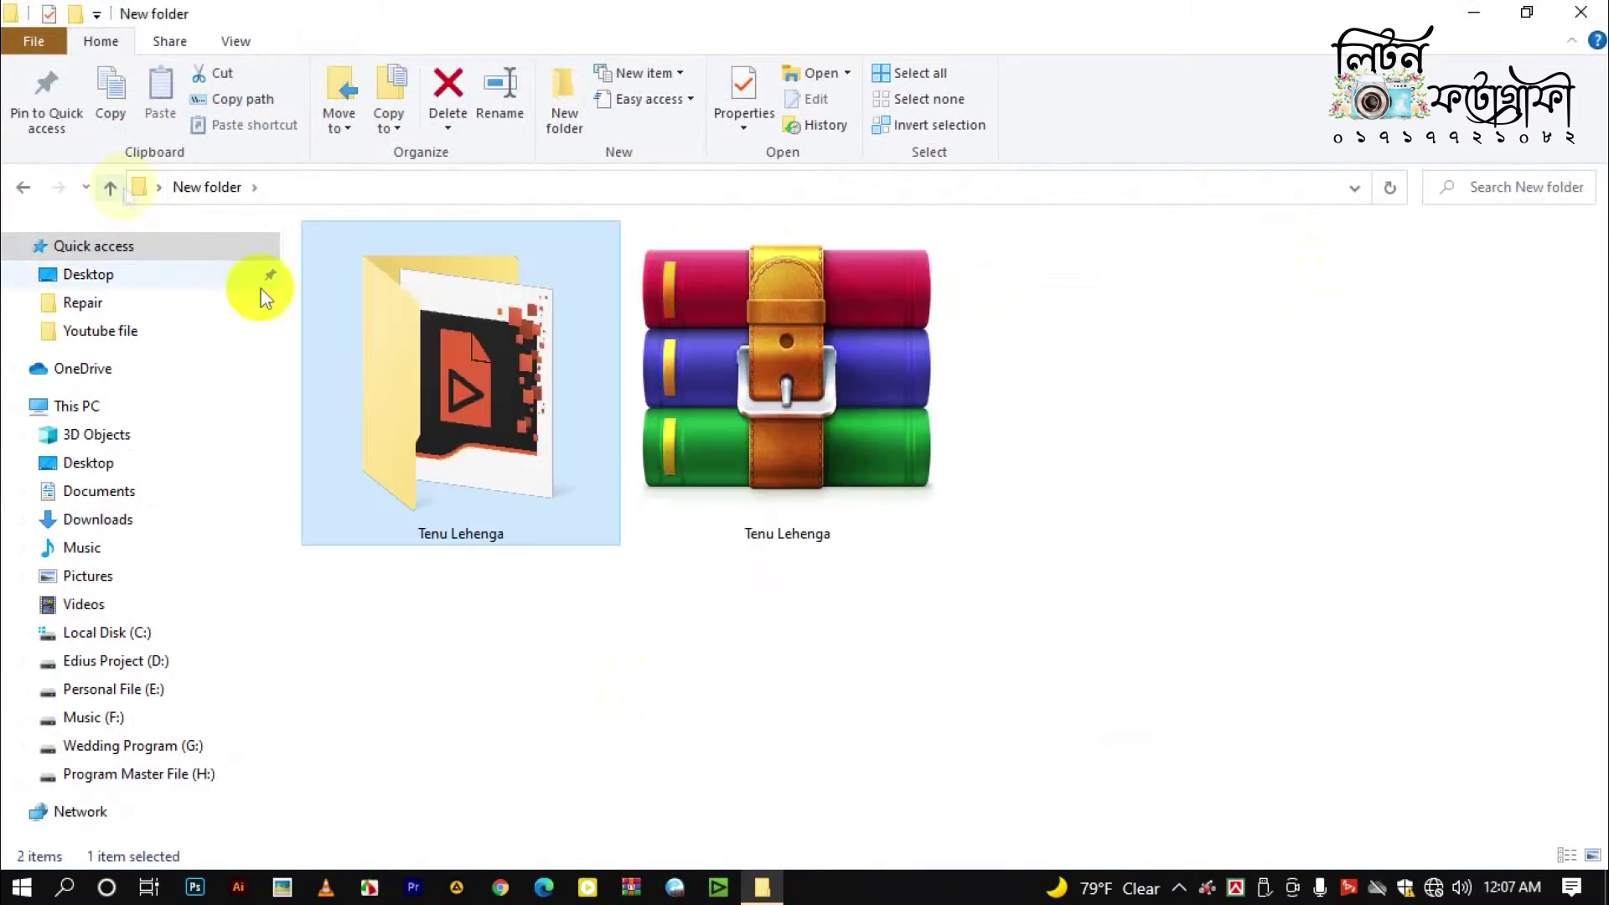
click(796, 717)
click(1580, 11)
right_click(975, 191)
click(1024, 301)
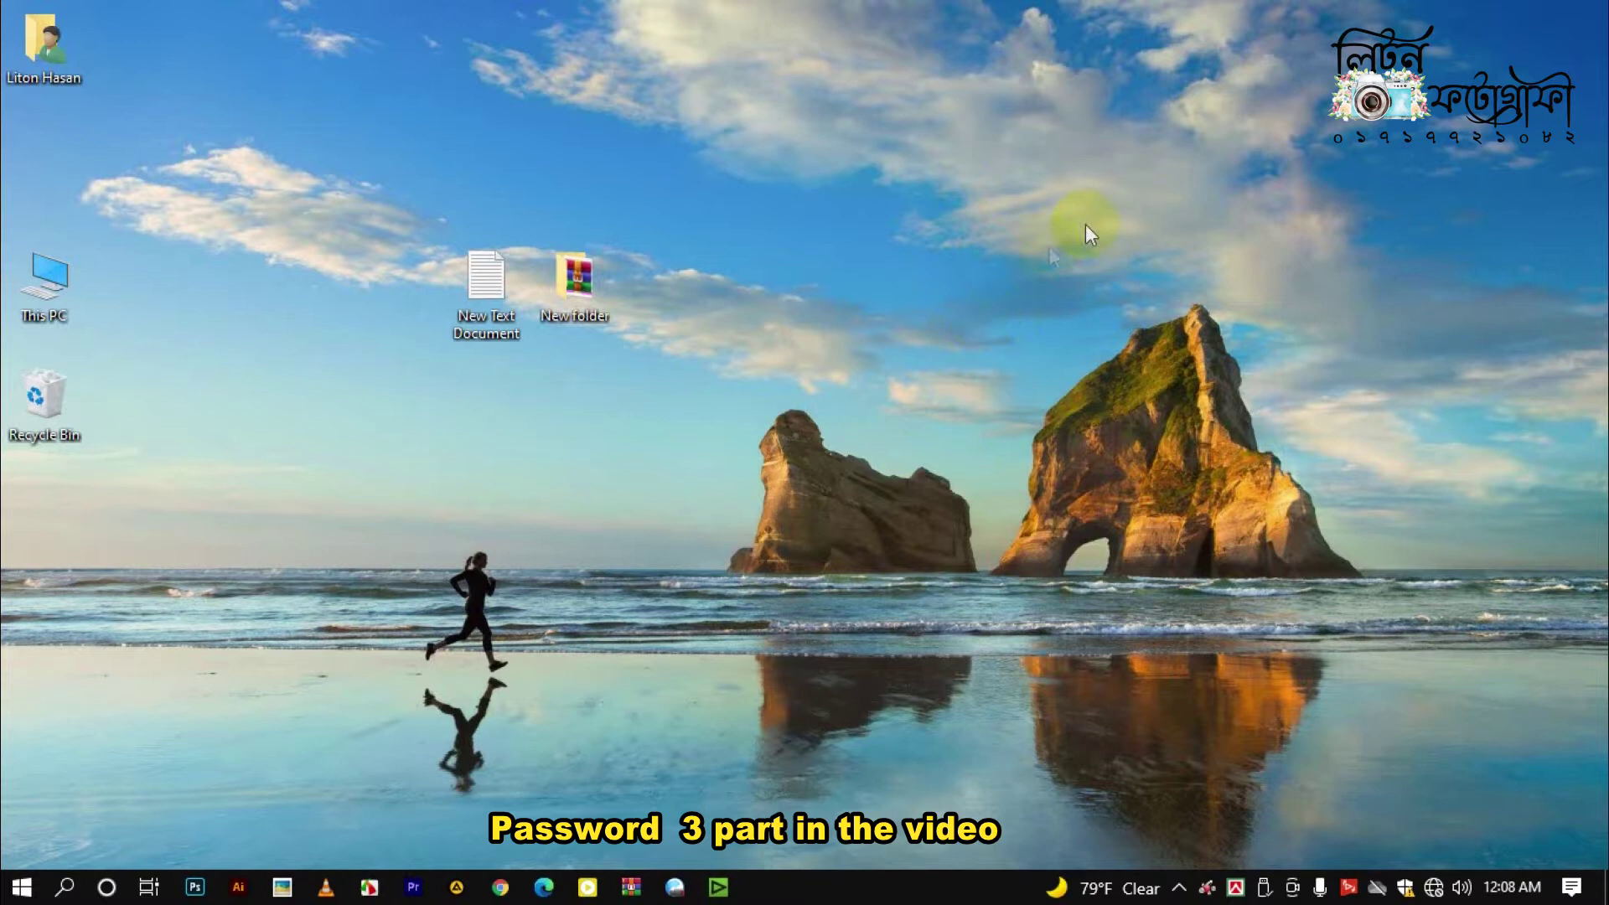
Open the EDIUS project from the Tenu Lehenga folder inside the desktop's New folder, accepting the dummy replacement for the missing effect plug-in
click(743, 557)
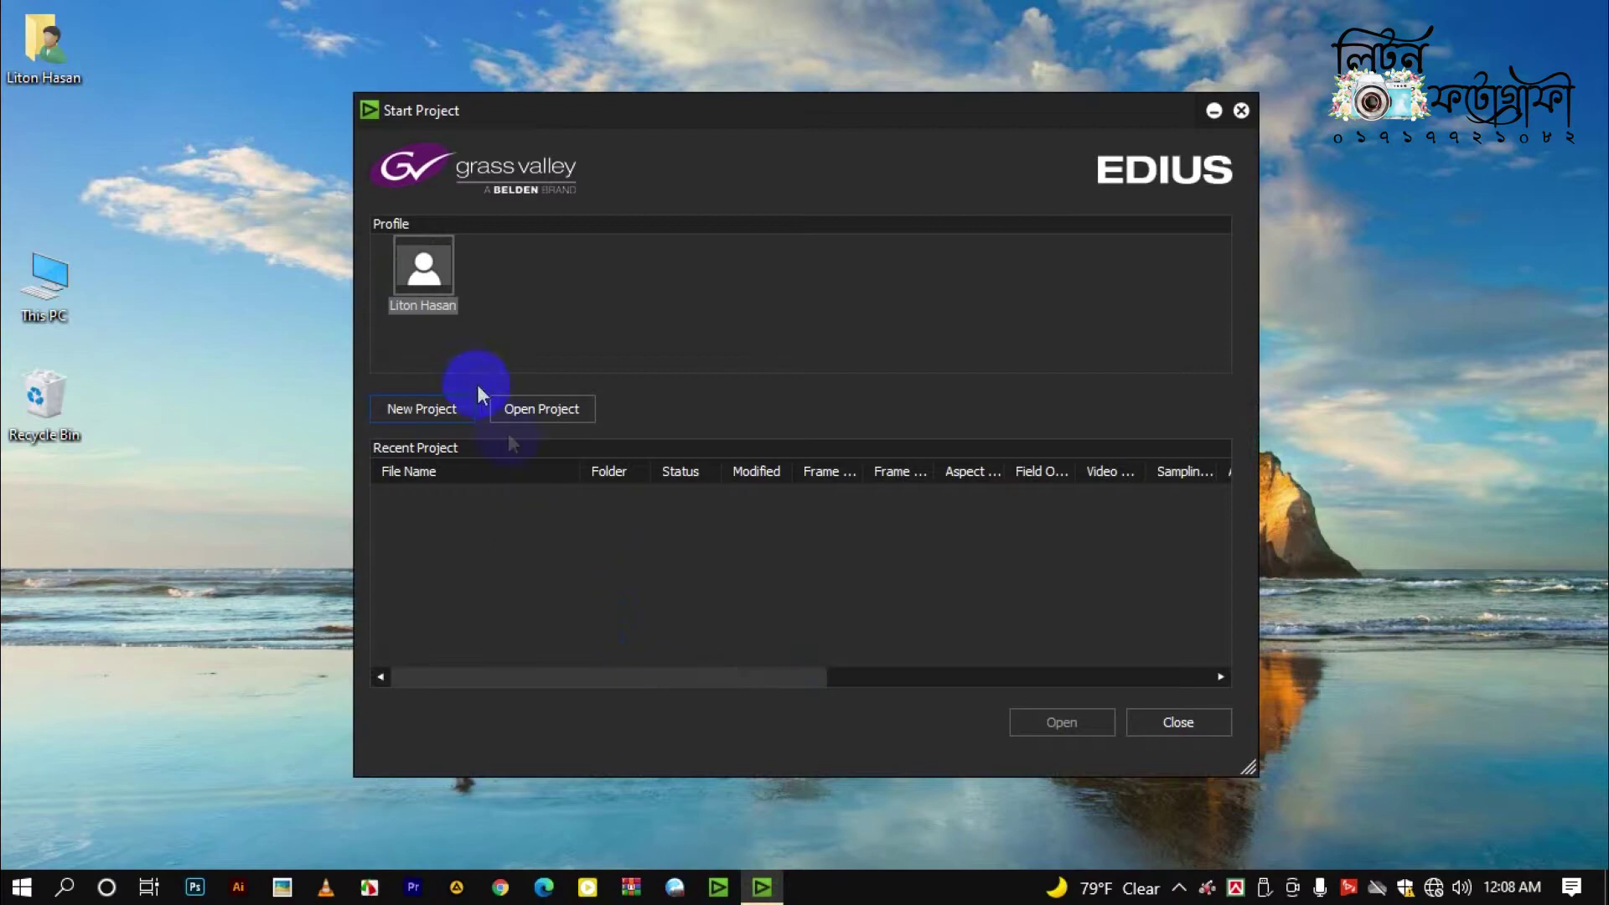
click(519, 411)
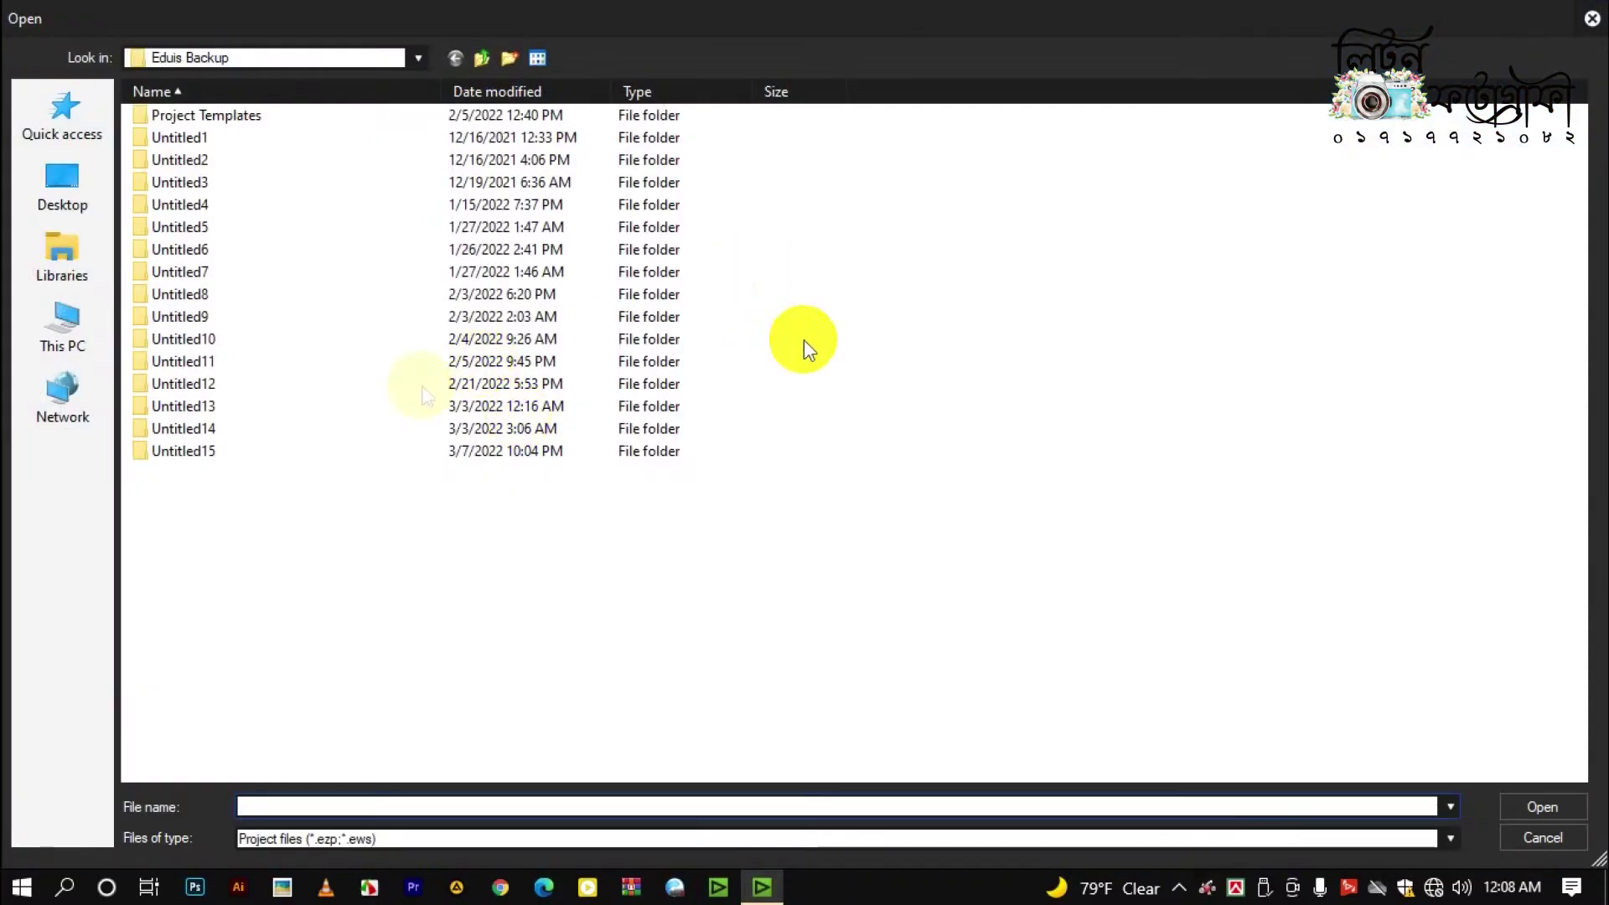
click(64, 193)
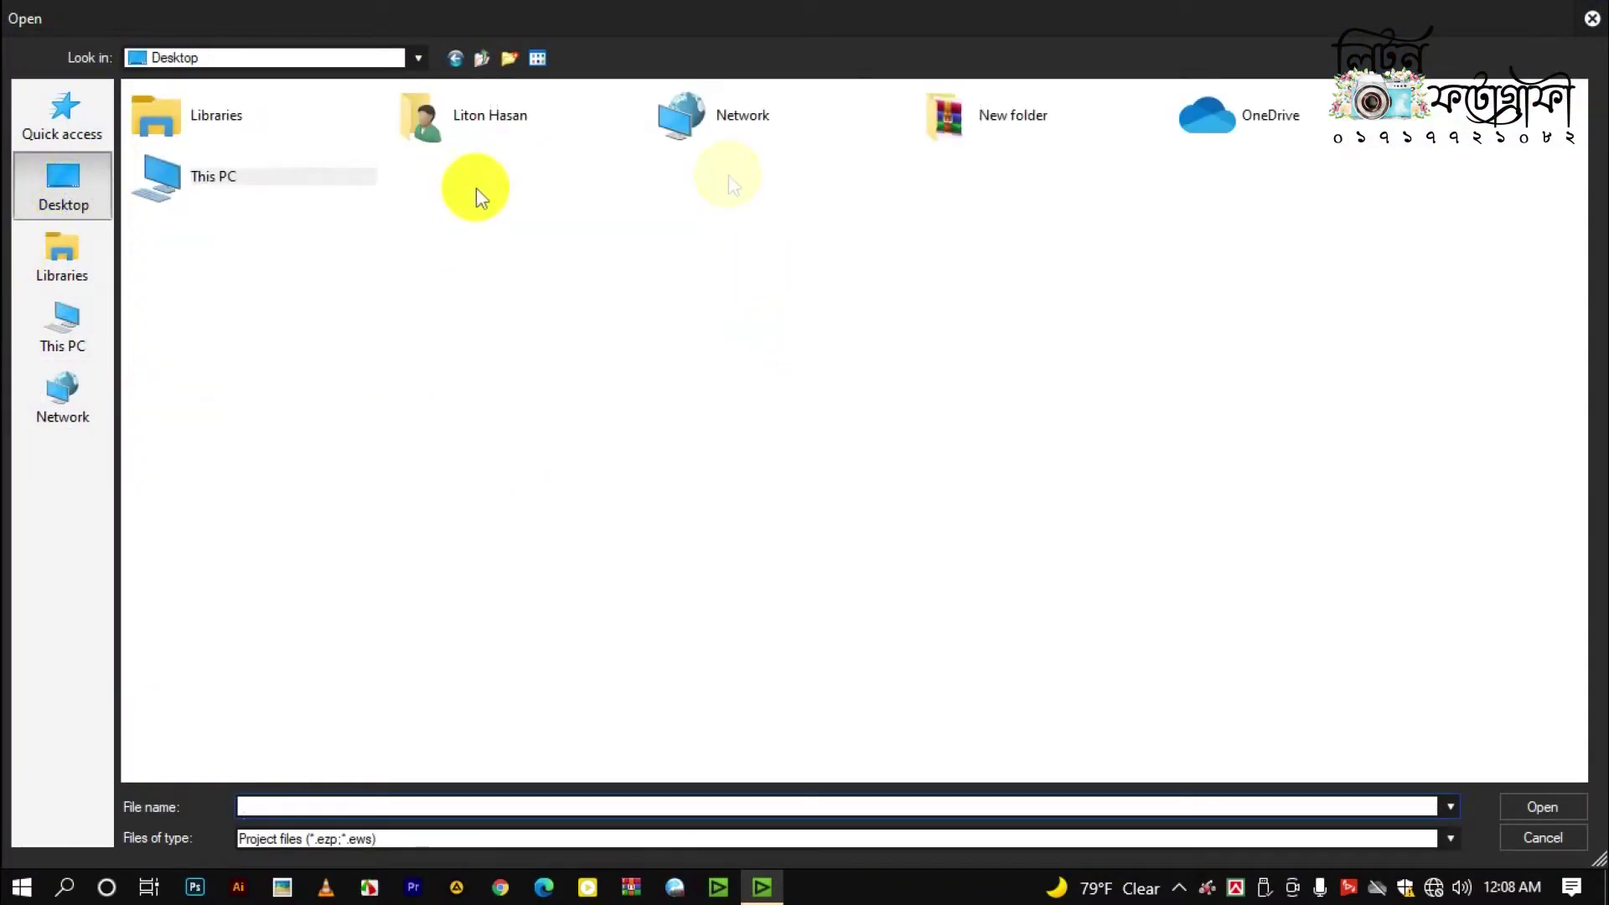
double_click(989, 128)
double_click(187, 156)
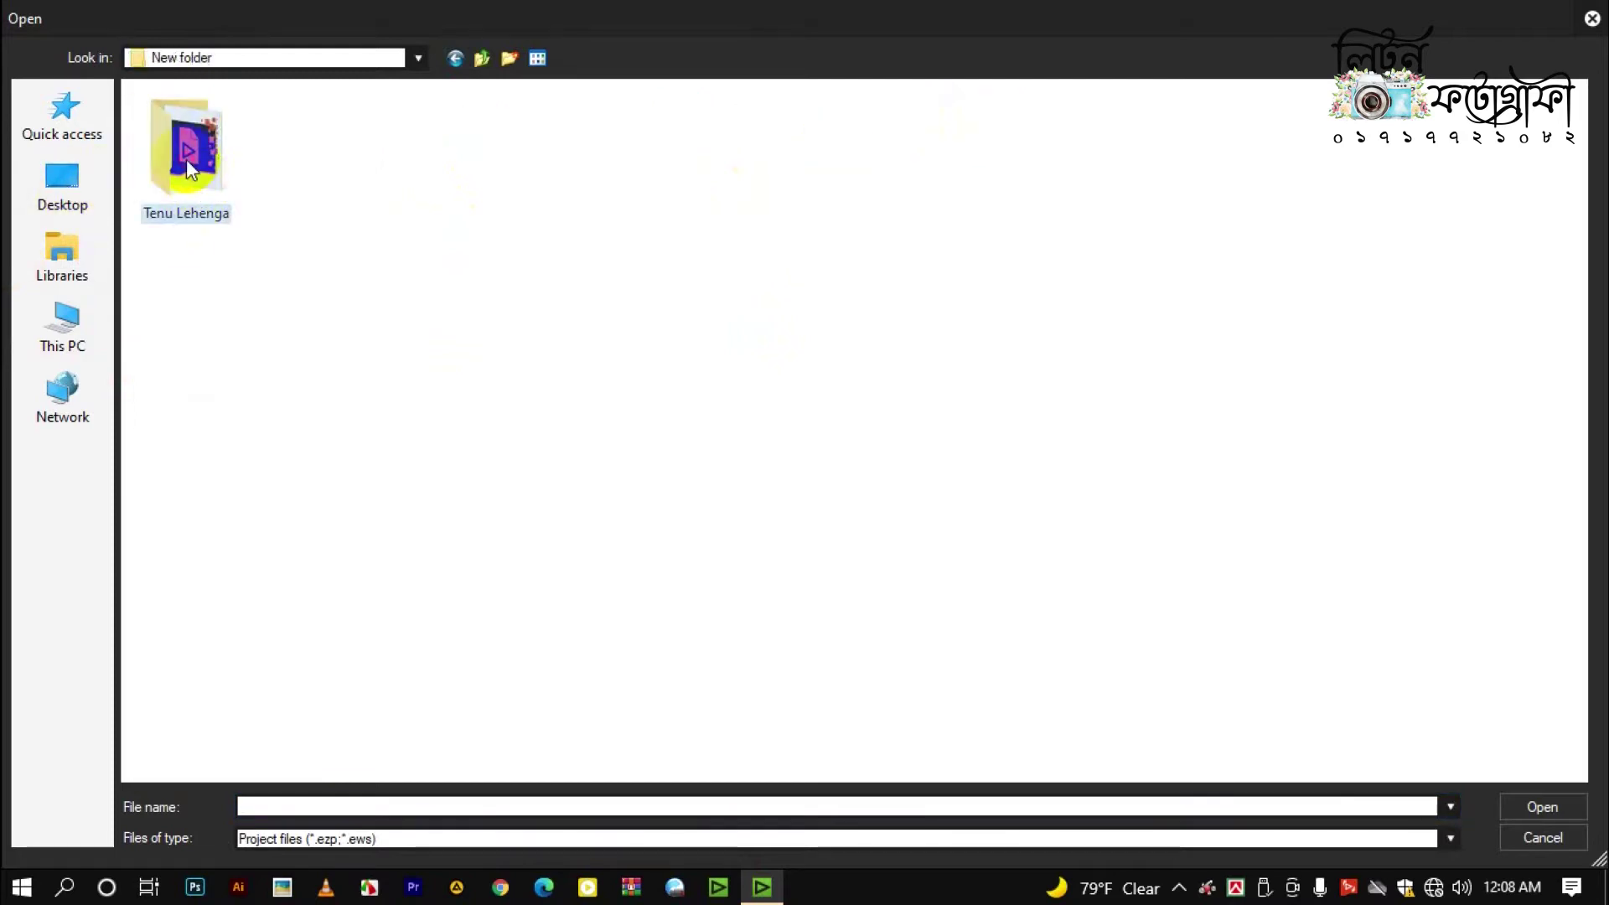
click(186, 159)
click(1542, 806)
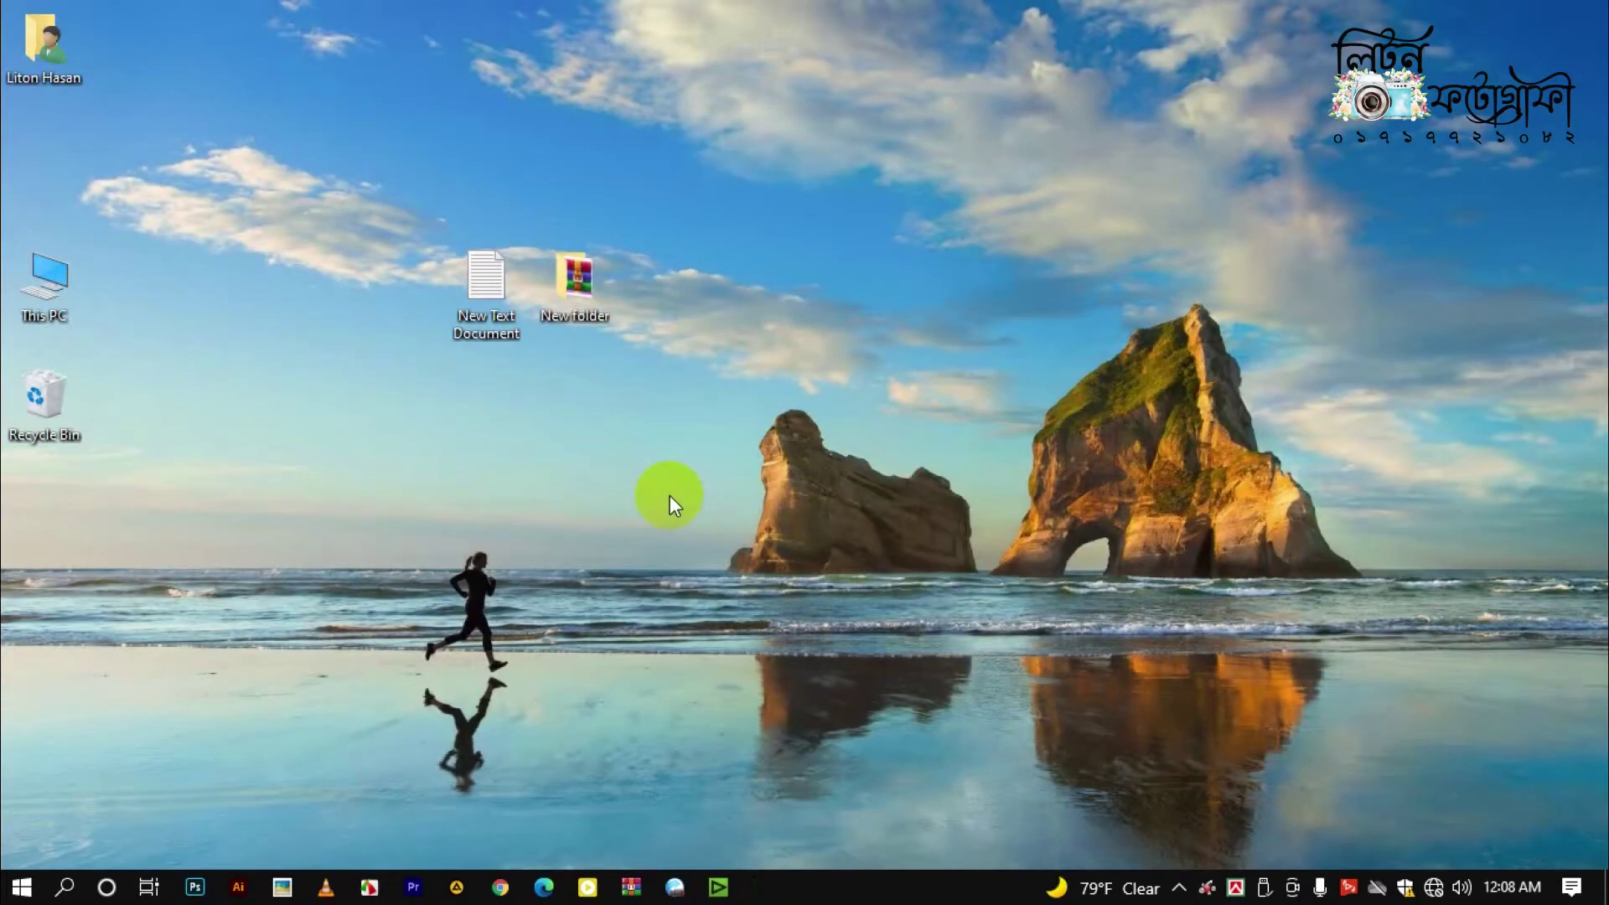
click(717, 597)
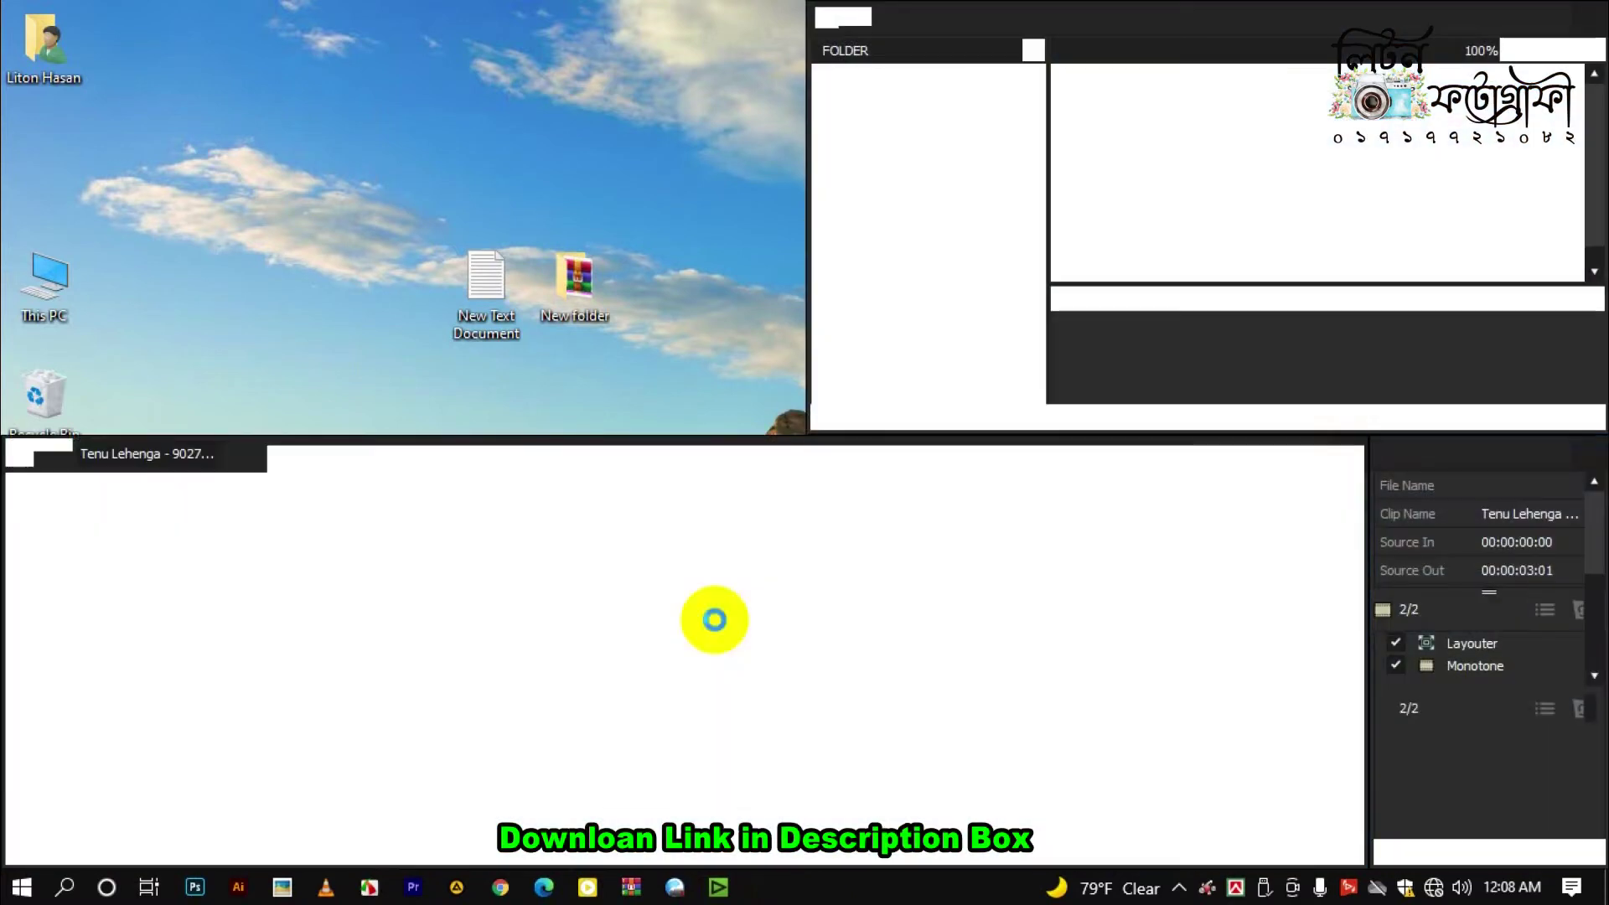
click(718, 629)
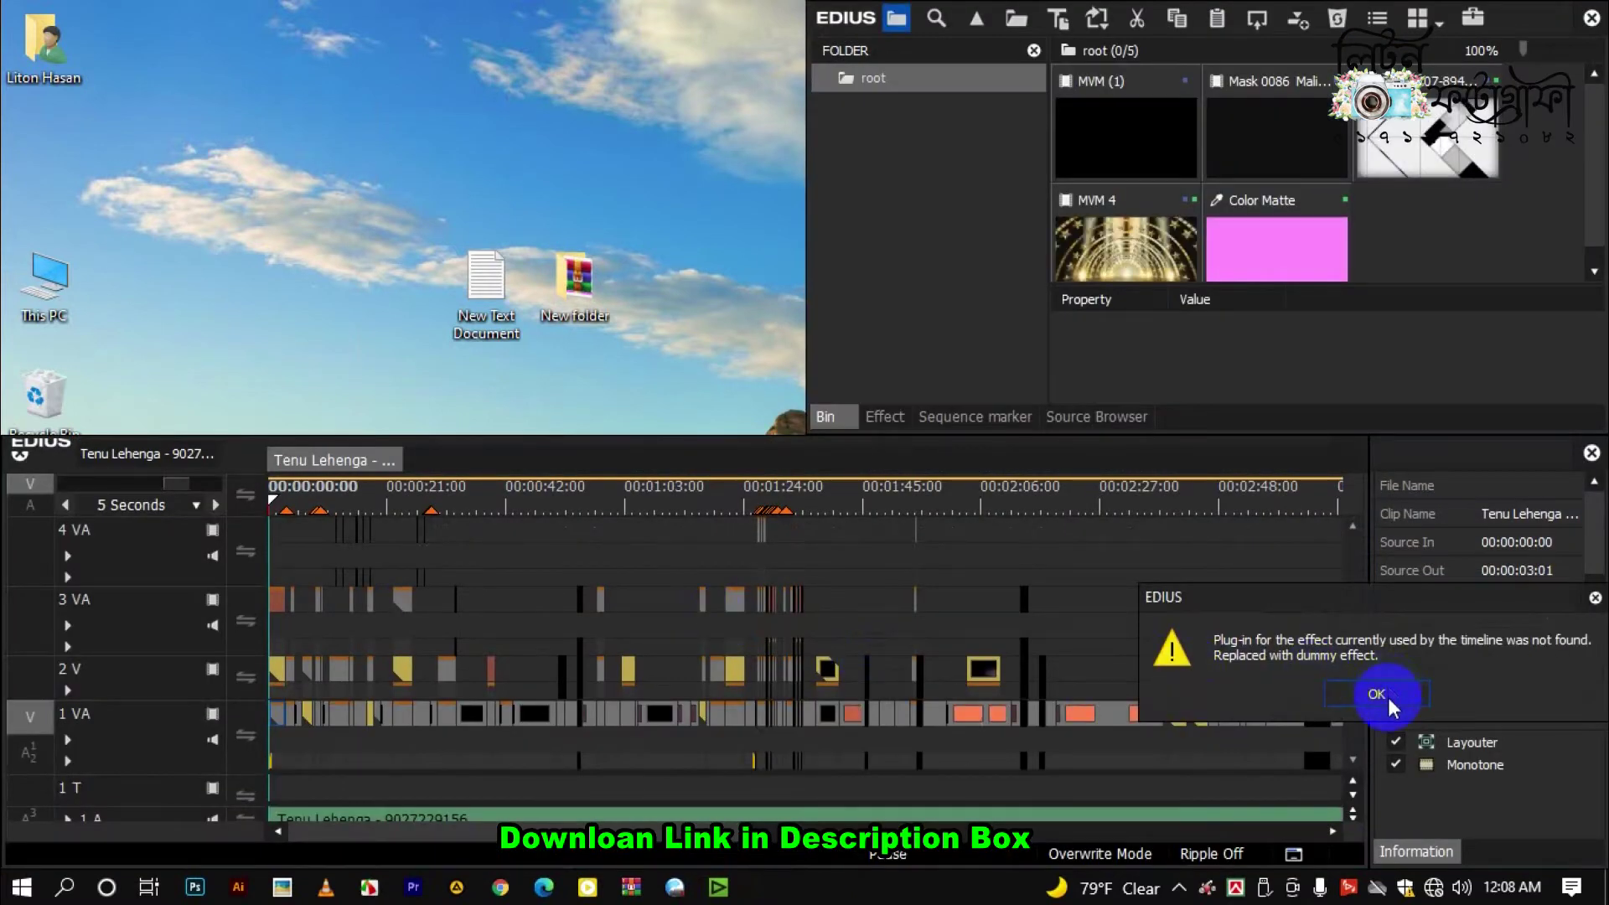
click(1377, 694)
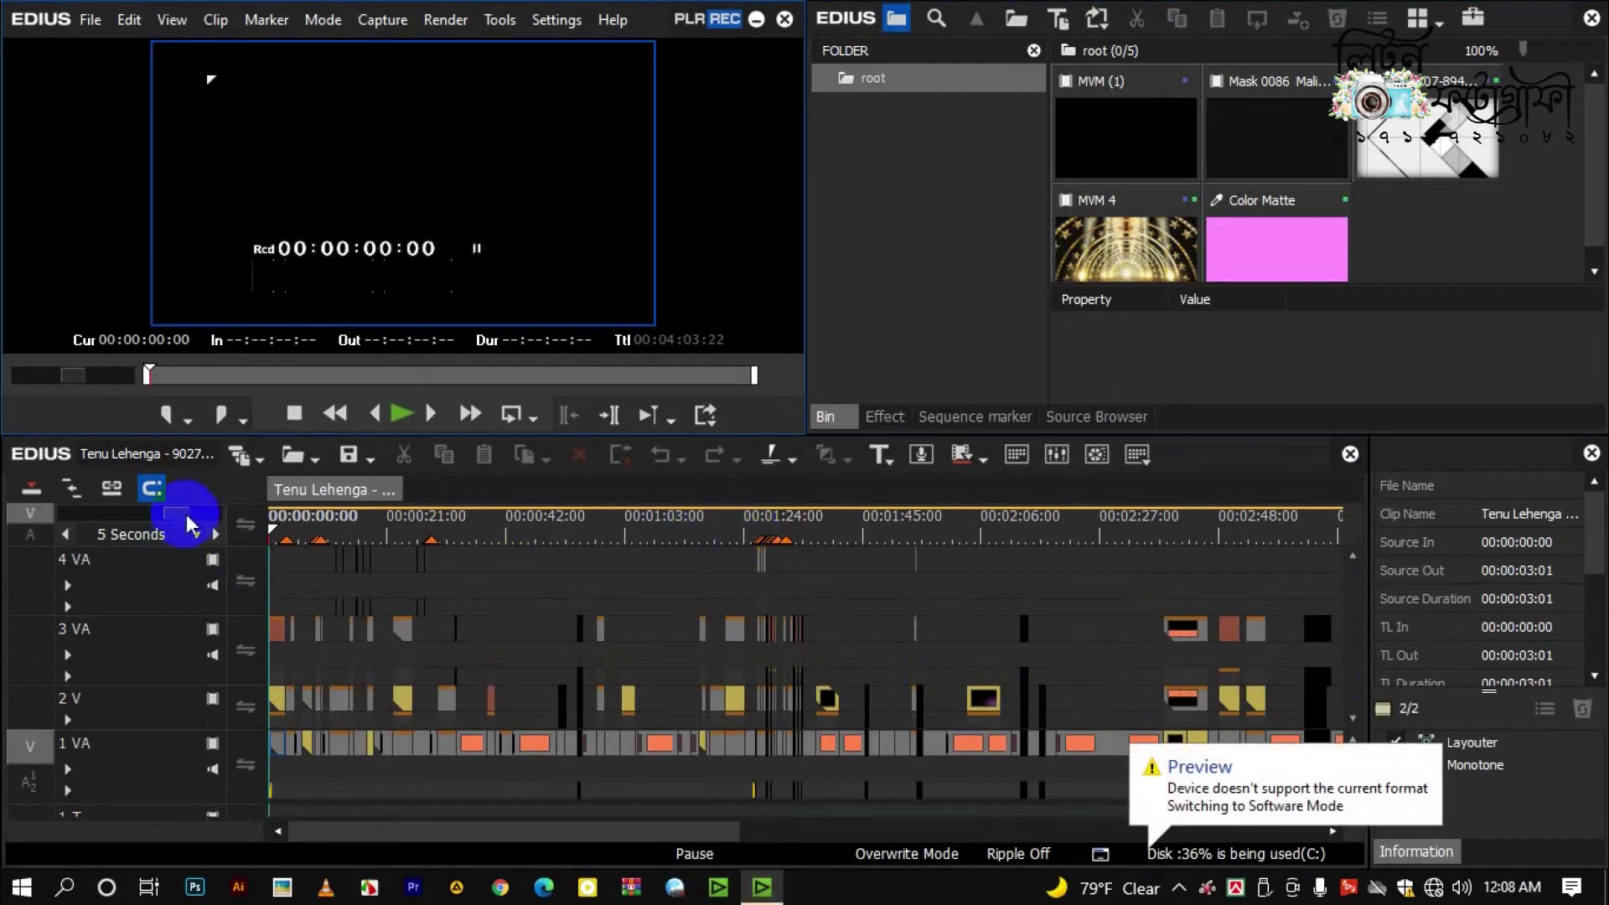
Set the Out point at the sequence end, 00:04:03:22, and enlarge the timeline area with the whole sequence fitted
drag(185, 516, 1181, 593)
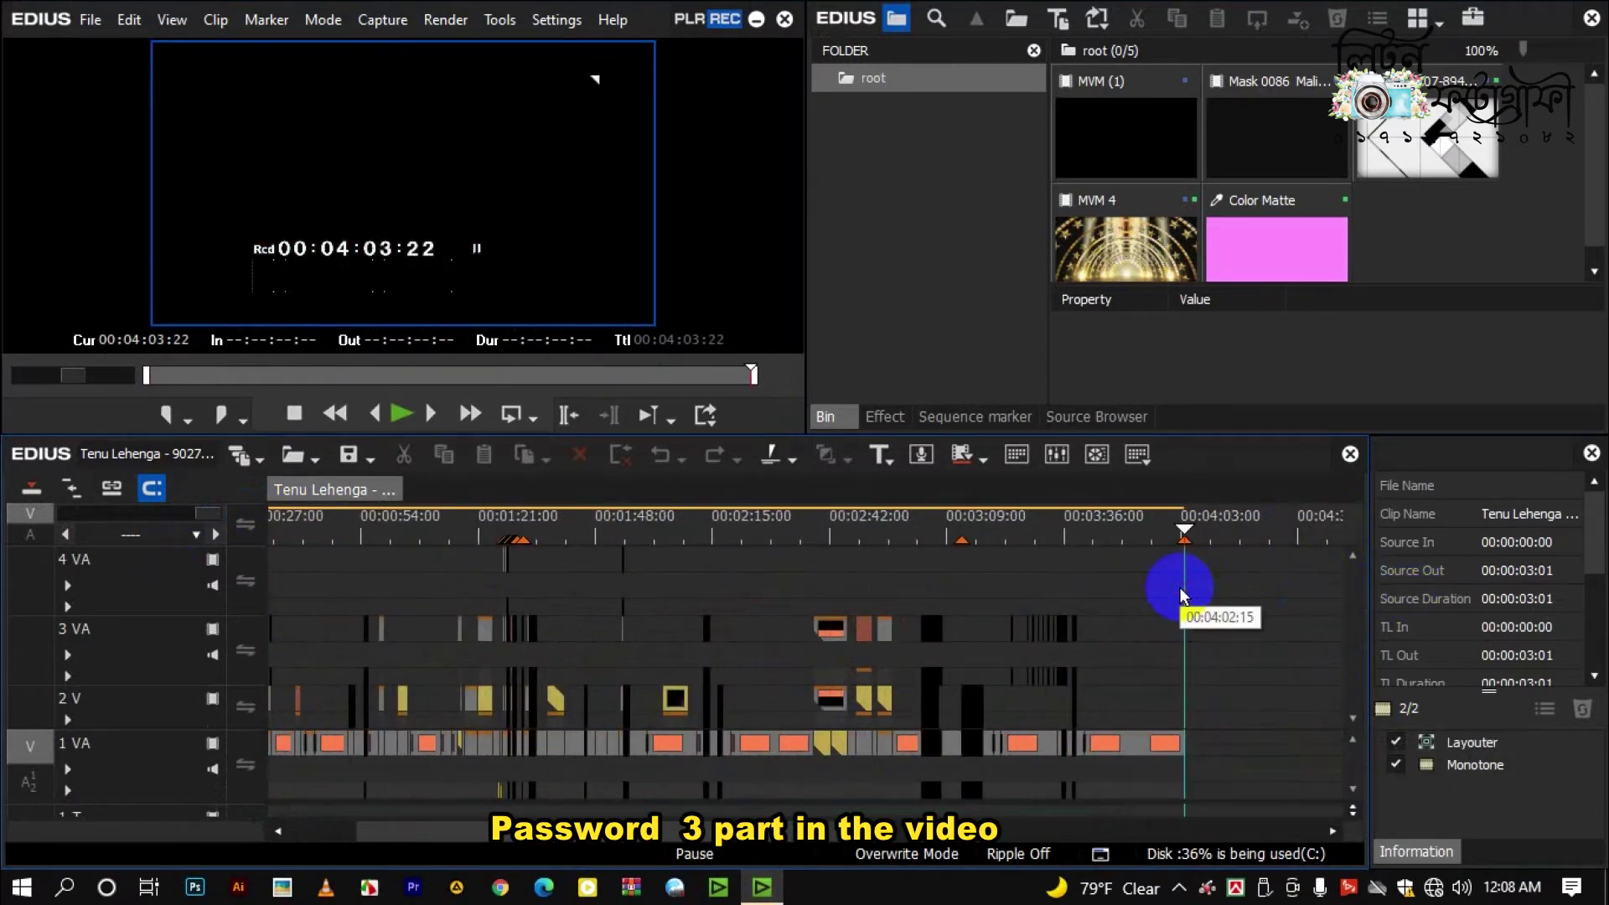
key(o)
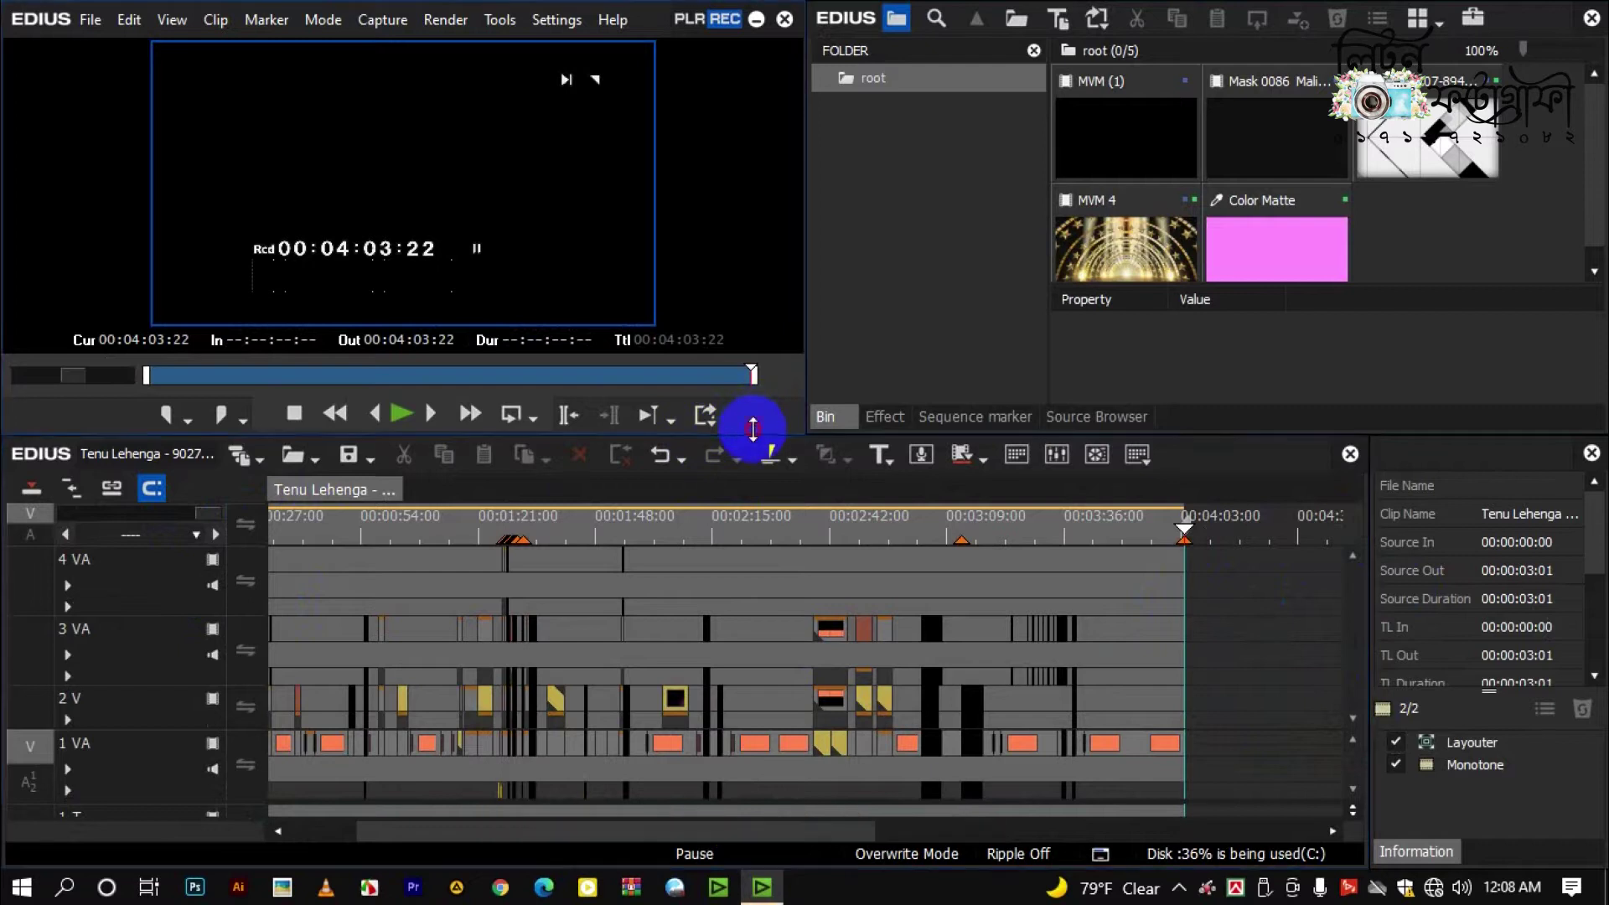
drag(752, 429, 765, 331)
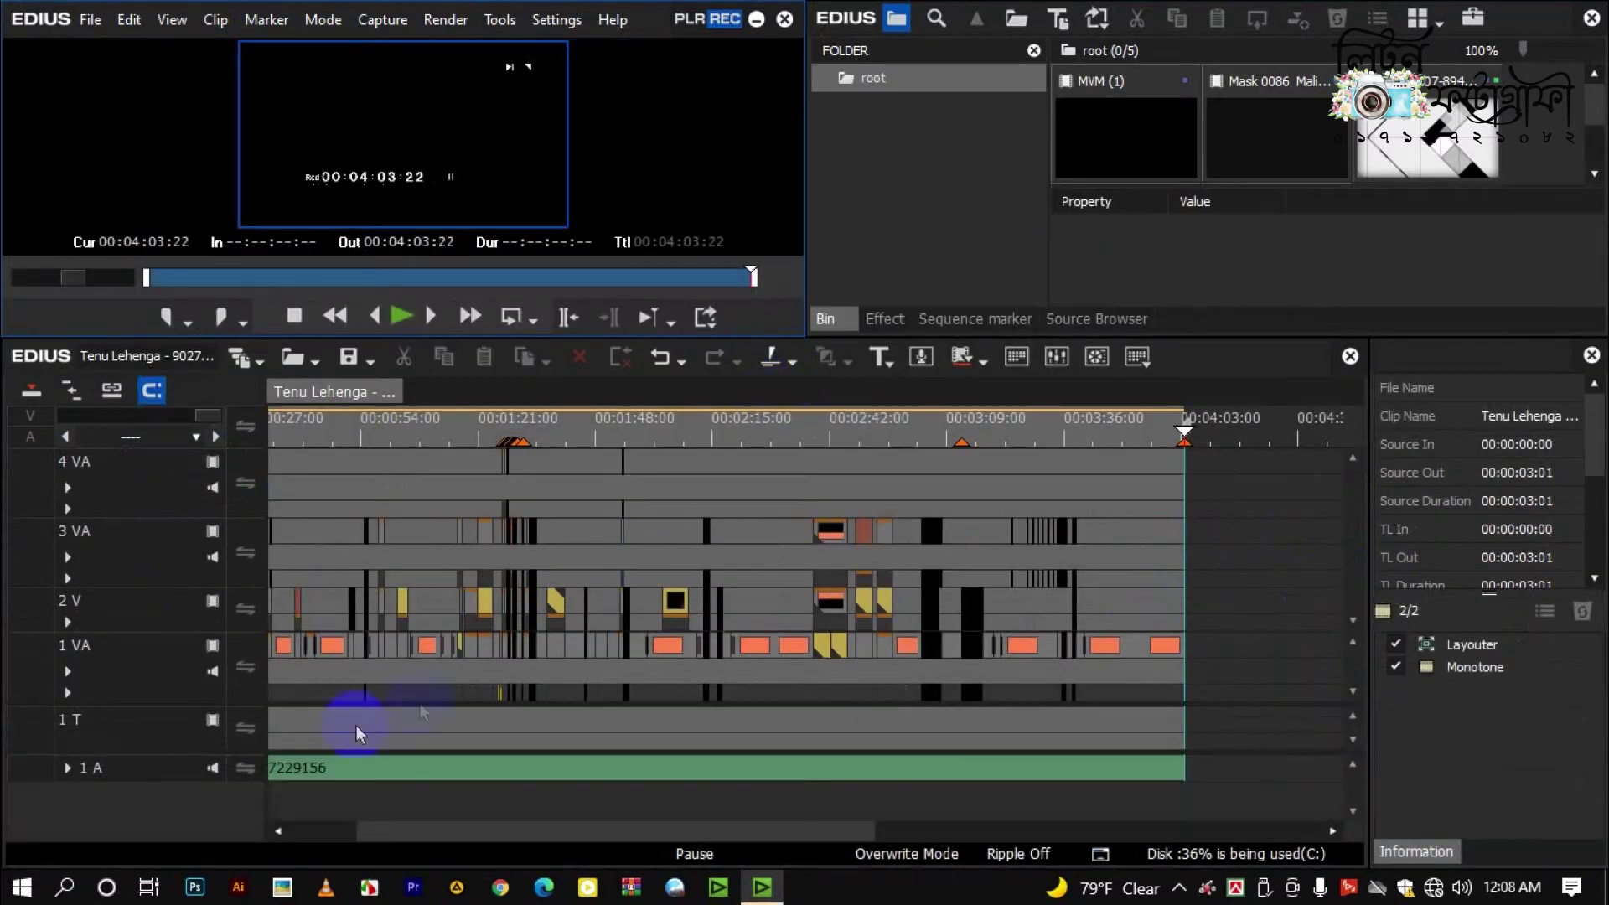
drag(207, 415, 608, 480)
drag(1326, 433, 921, 492)
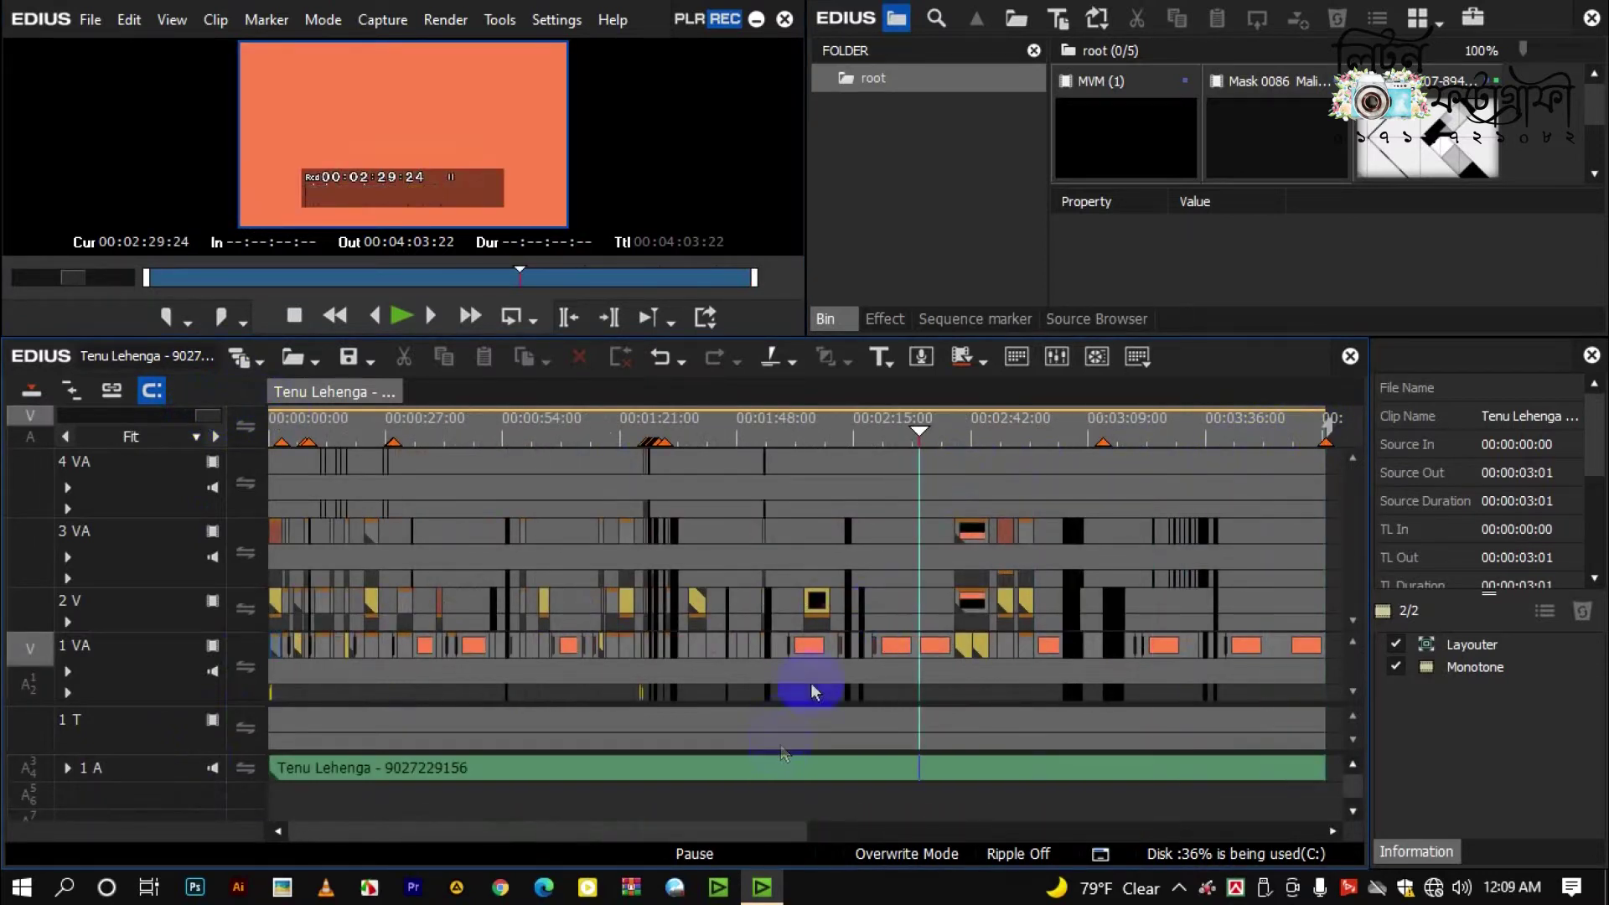
Open the nested sequence from the 1 VA track, fit it to the timeline and set its Out point at 00:04:03:13
double_click(912, 643)
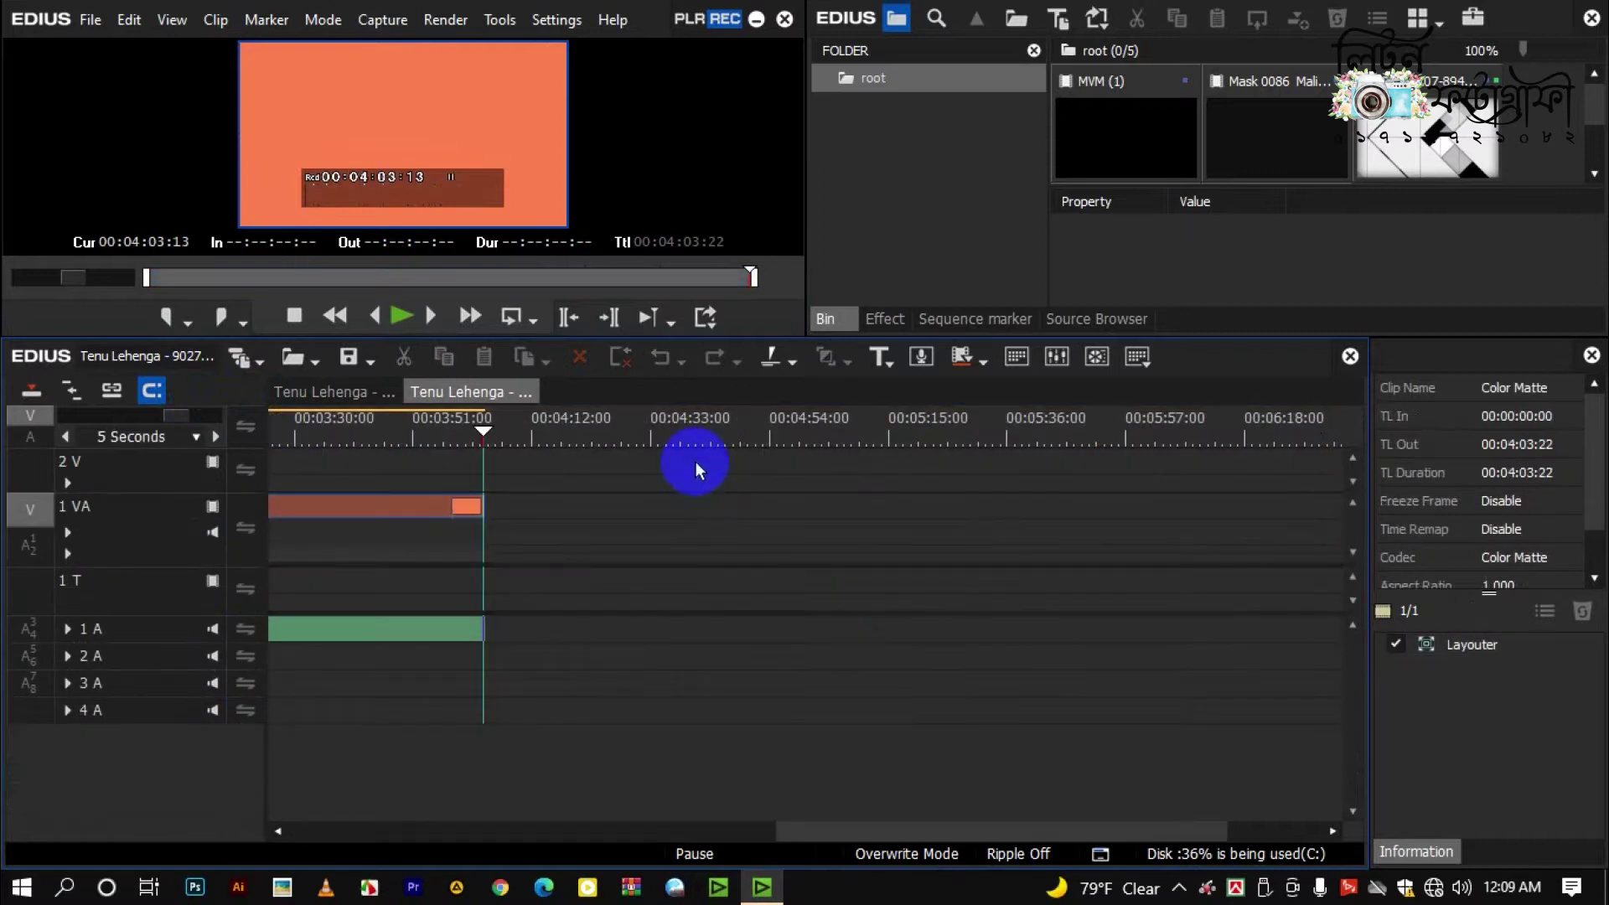
drag(175, 421, 387, 459)
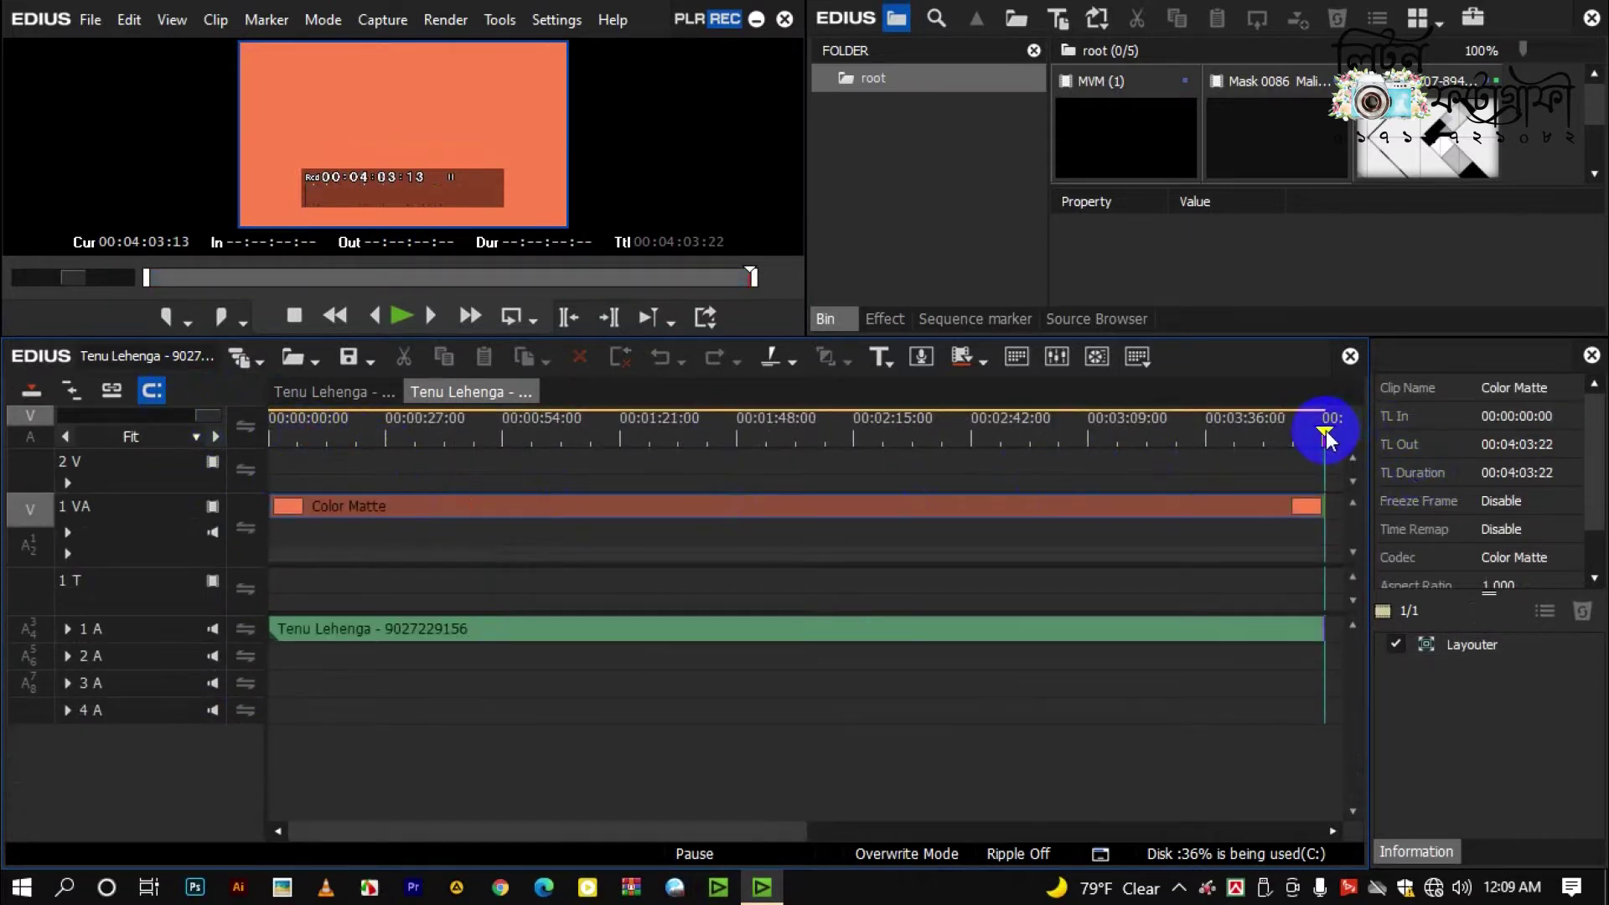
key(o)
click(645, 538)
click(471, 555)
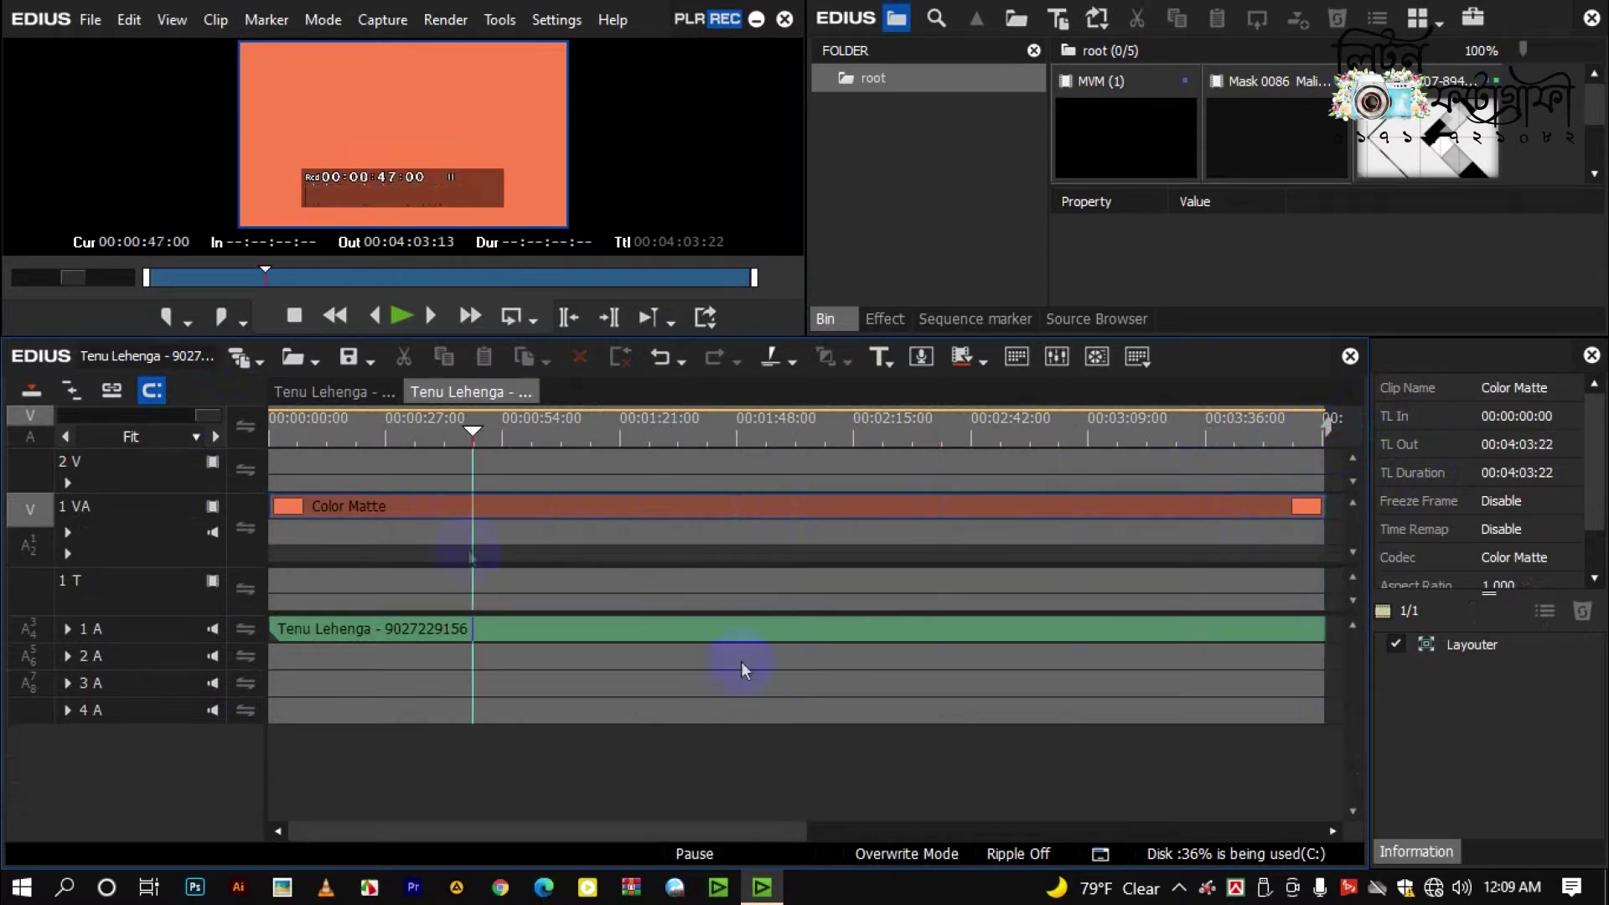
Set the system speaker volume to 49
click(1463, 887)
click(1398, 836)
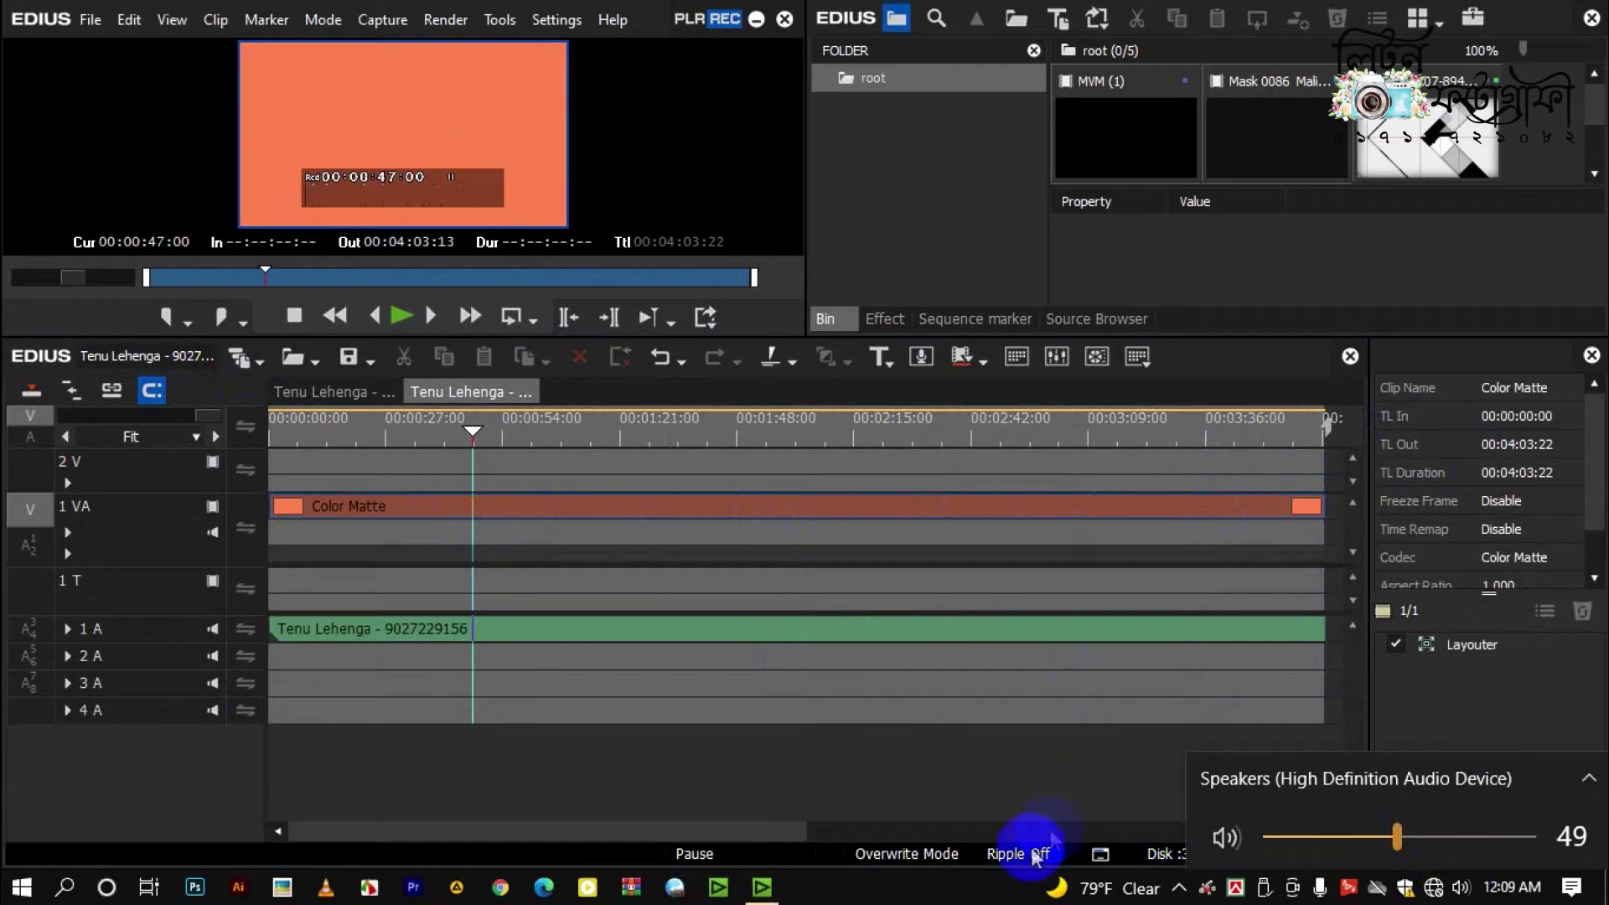
click(928, 849)
Delete the Color Matte clip from the 1 VA track and return the playhead to 00:00:00:00
click(536, 511)
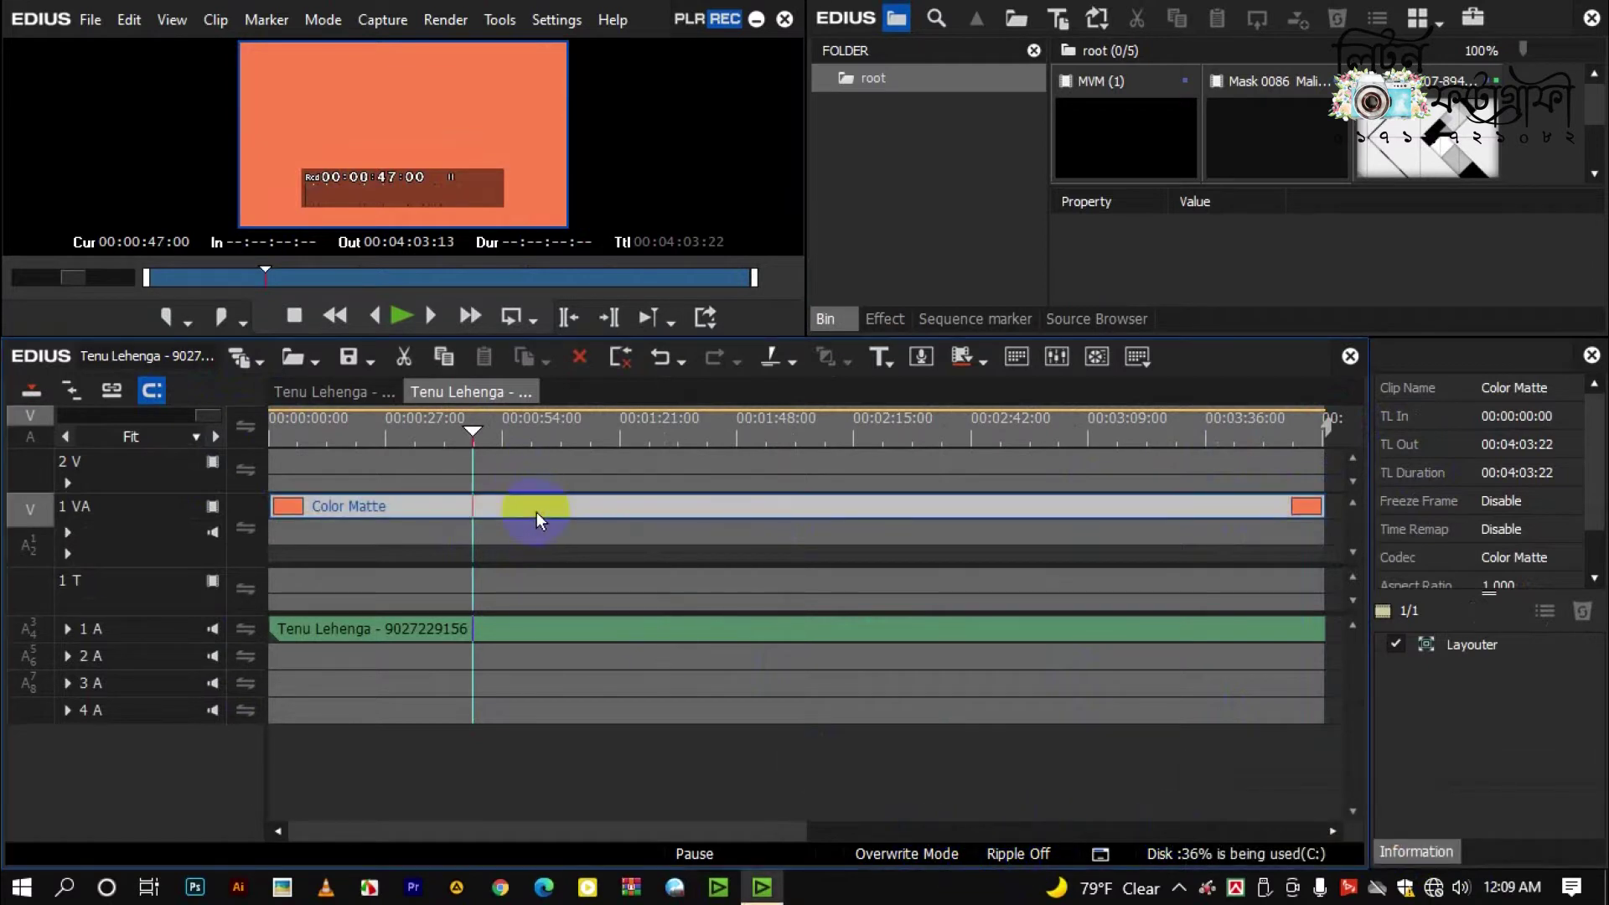
key(Delete)
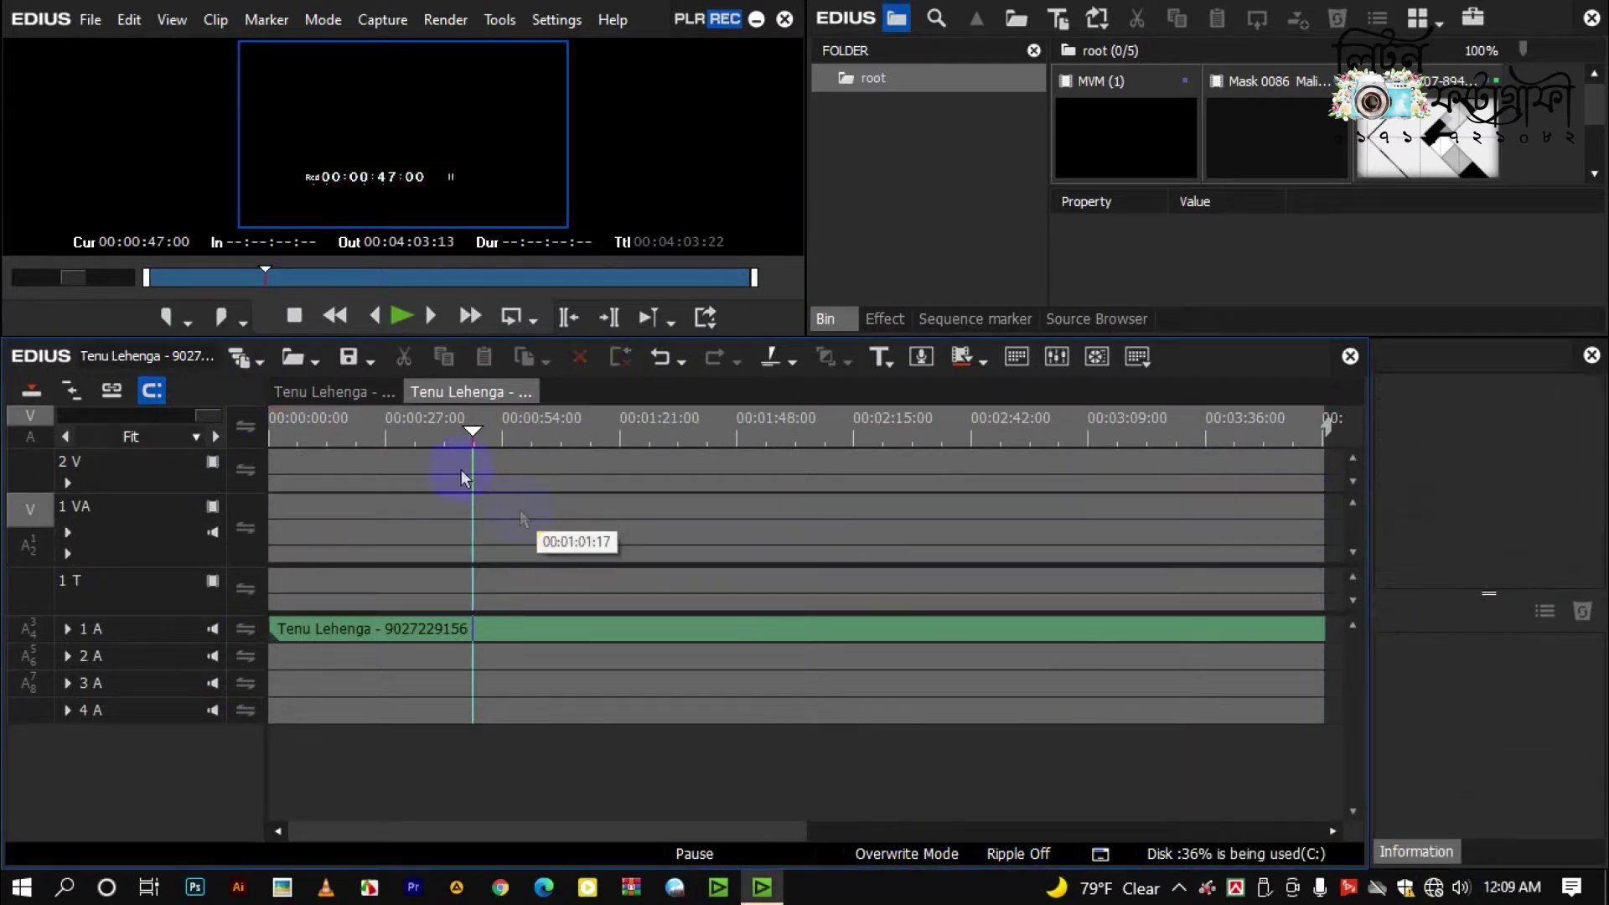
drag(467, 424, 270, 429)
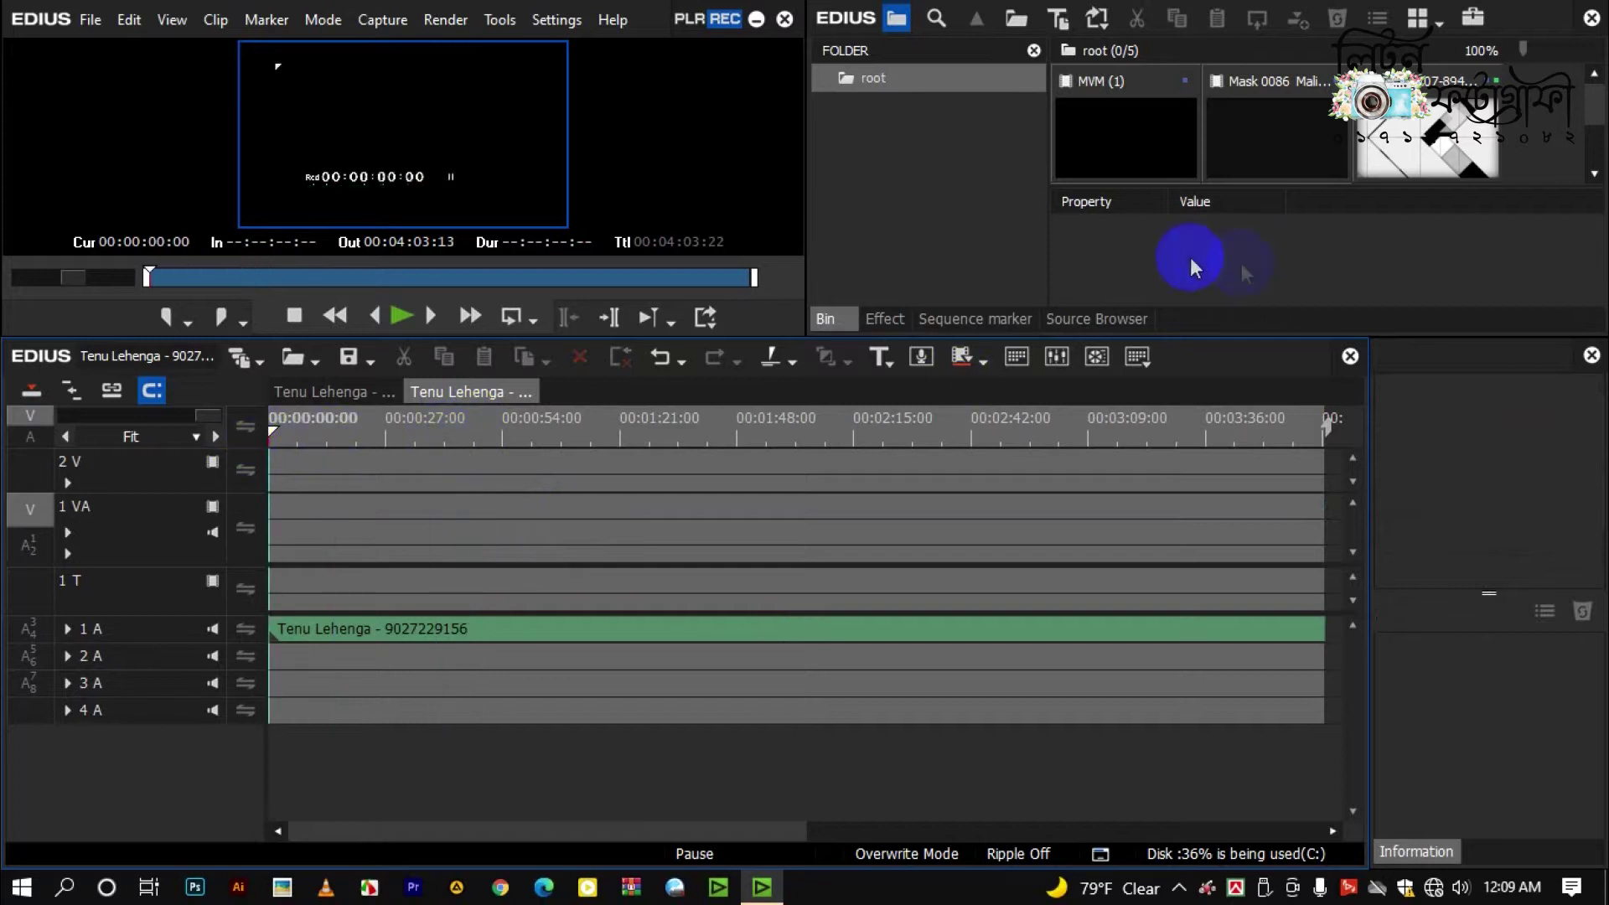
Create a new bin folder under root and import the MVI MP4 clips from the H: drive folder dated 3/17/2022
right_click(909, 164)
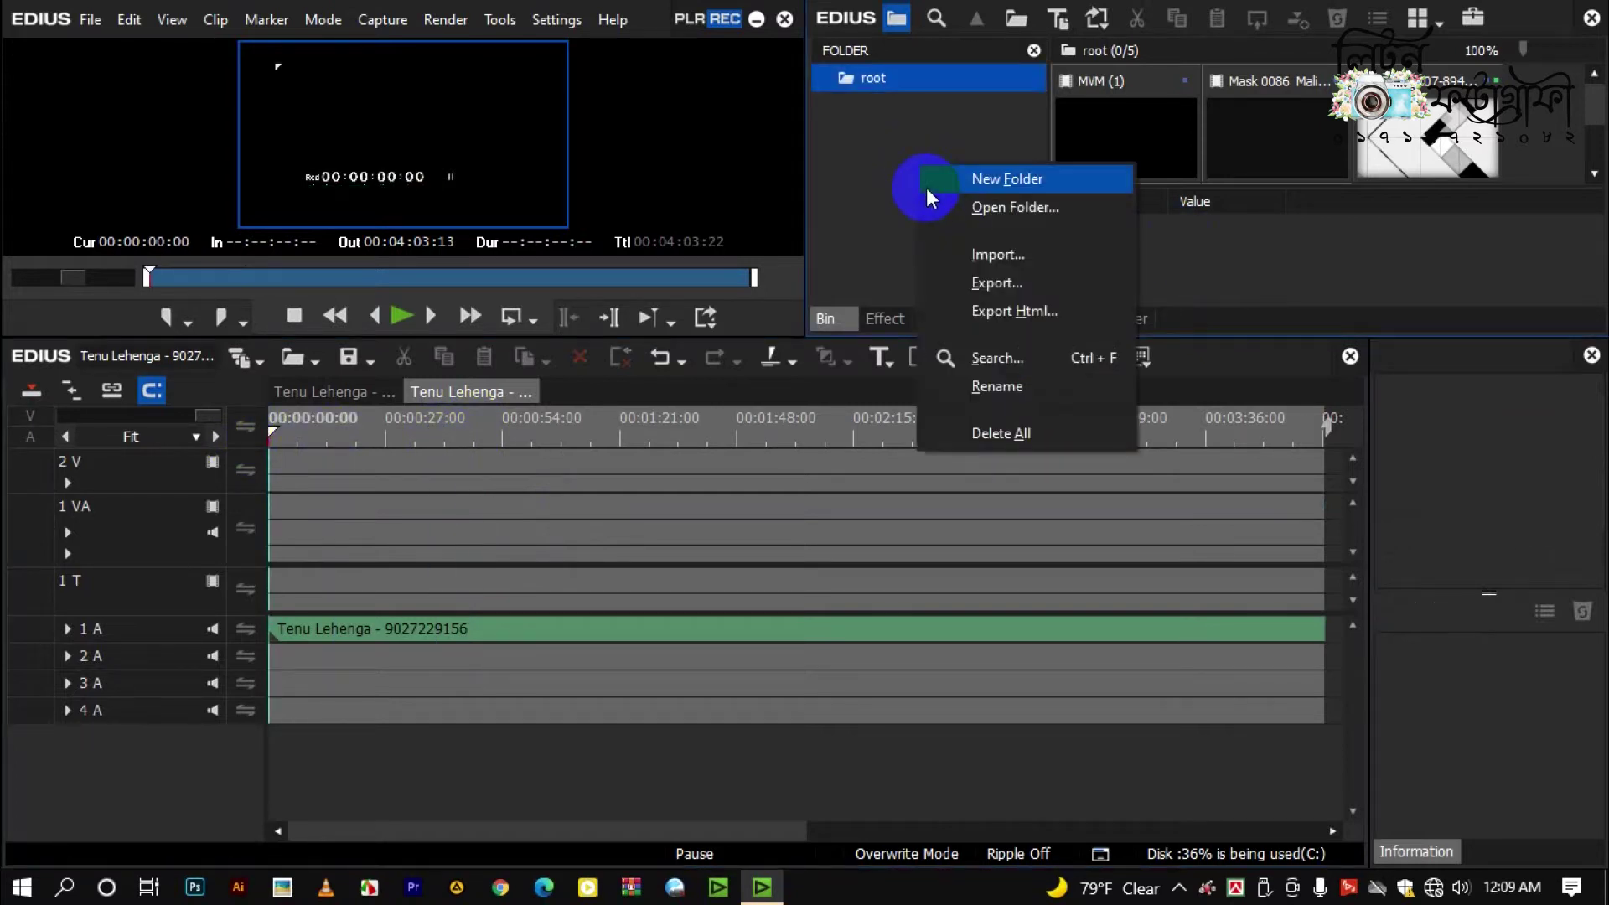
click(932, 174)
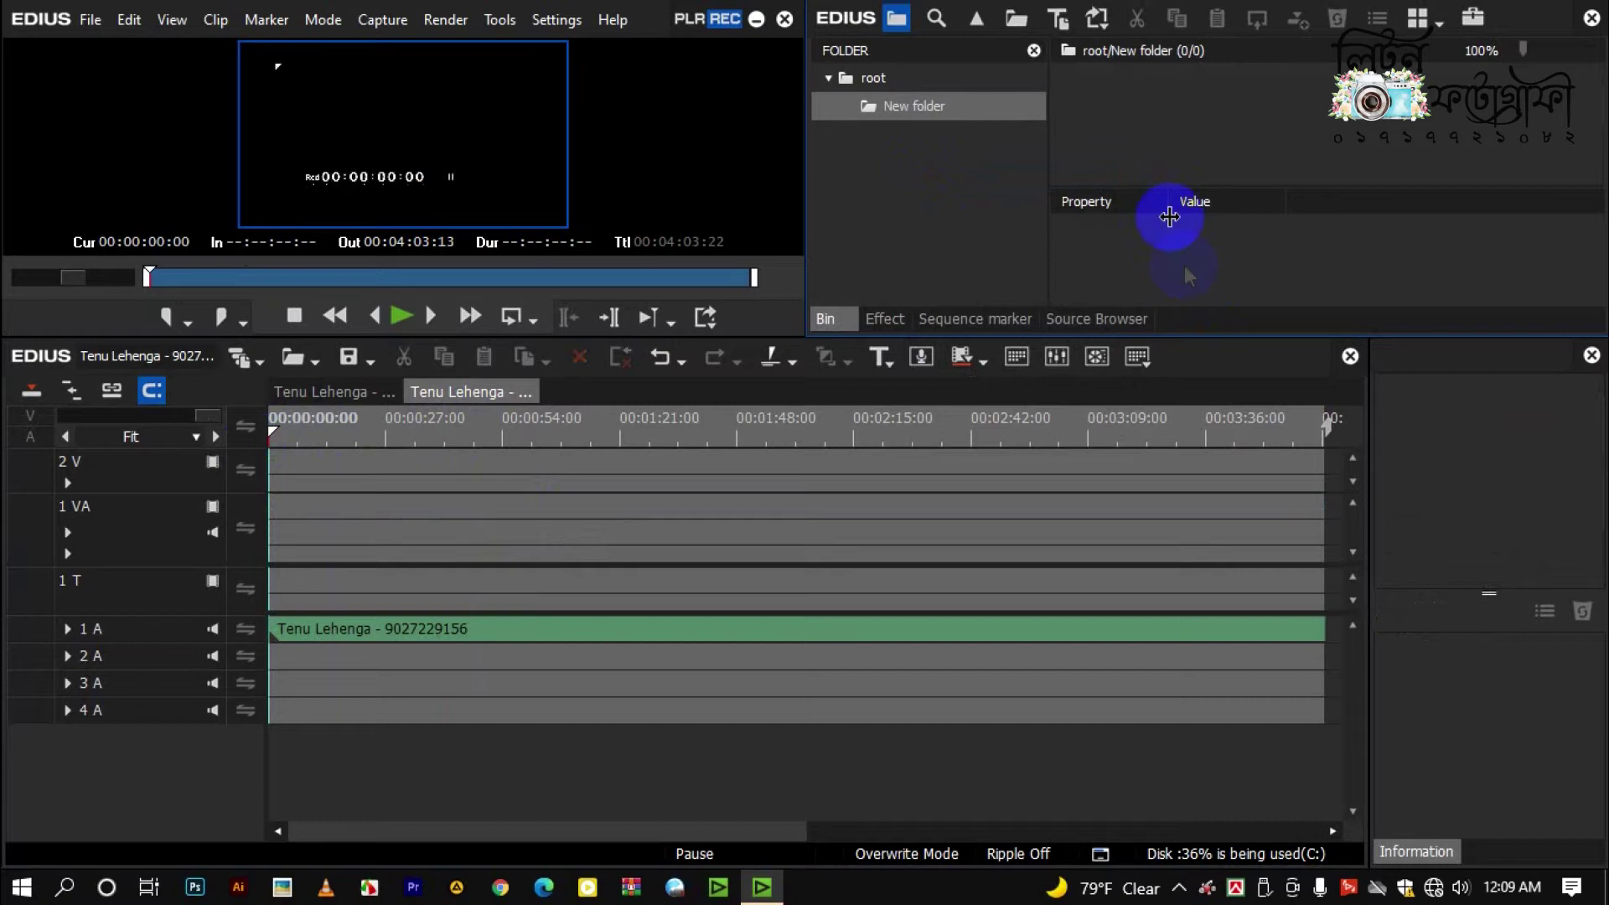
double_click(1170, 154)
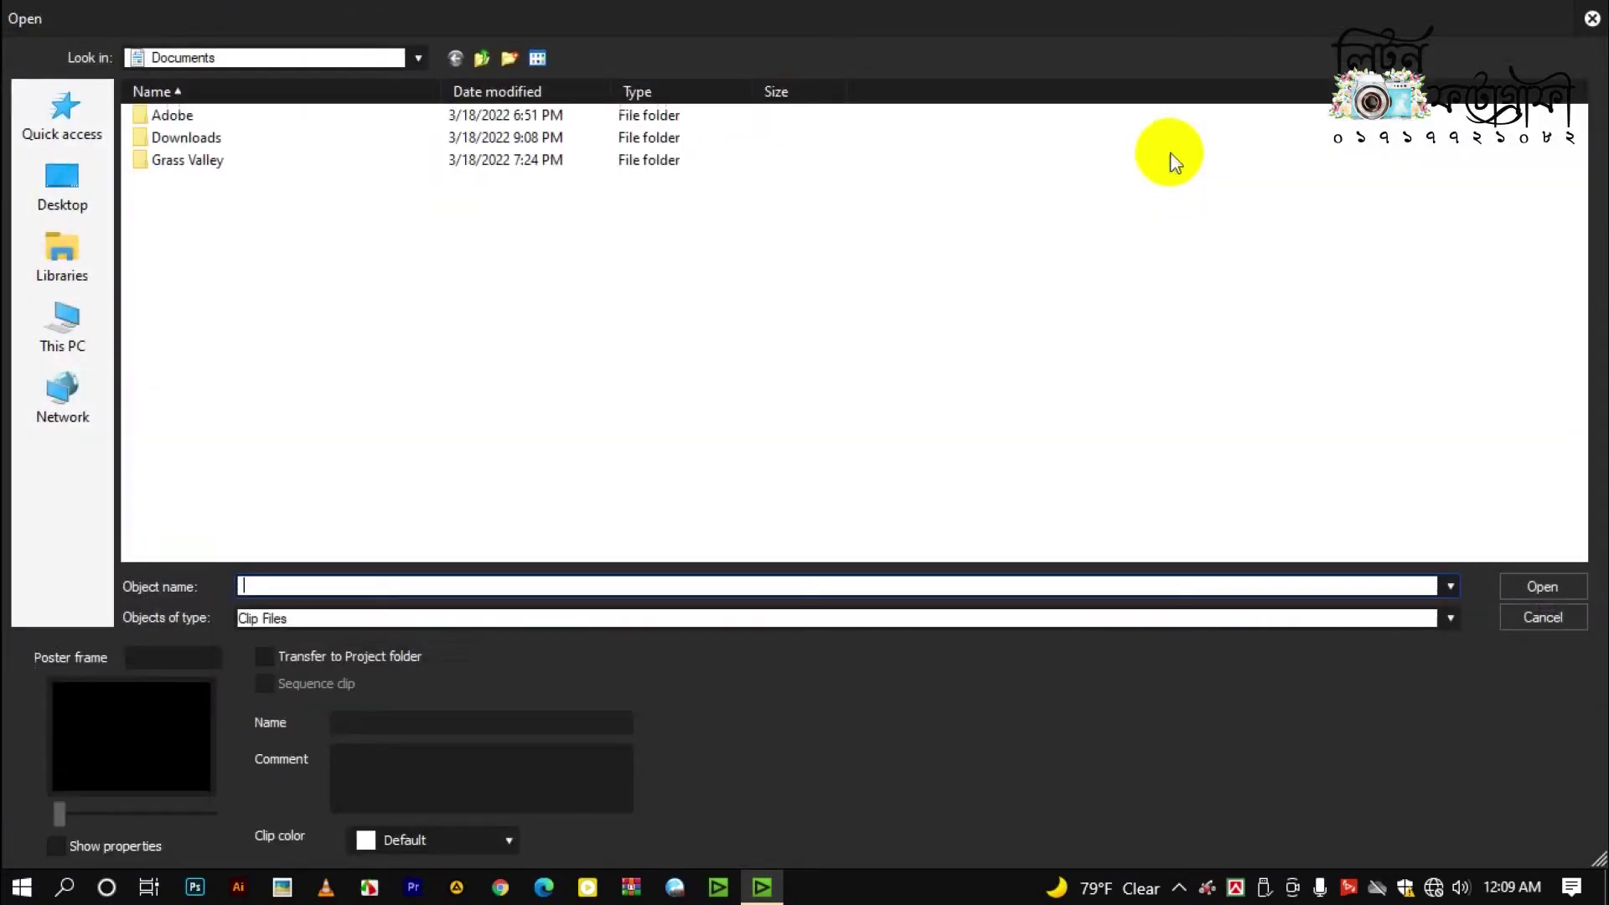
click(92, 317)
double_click(322, 386)
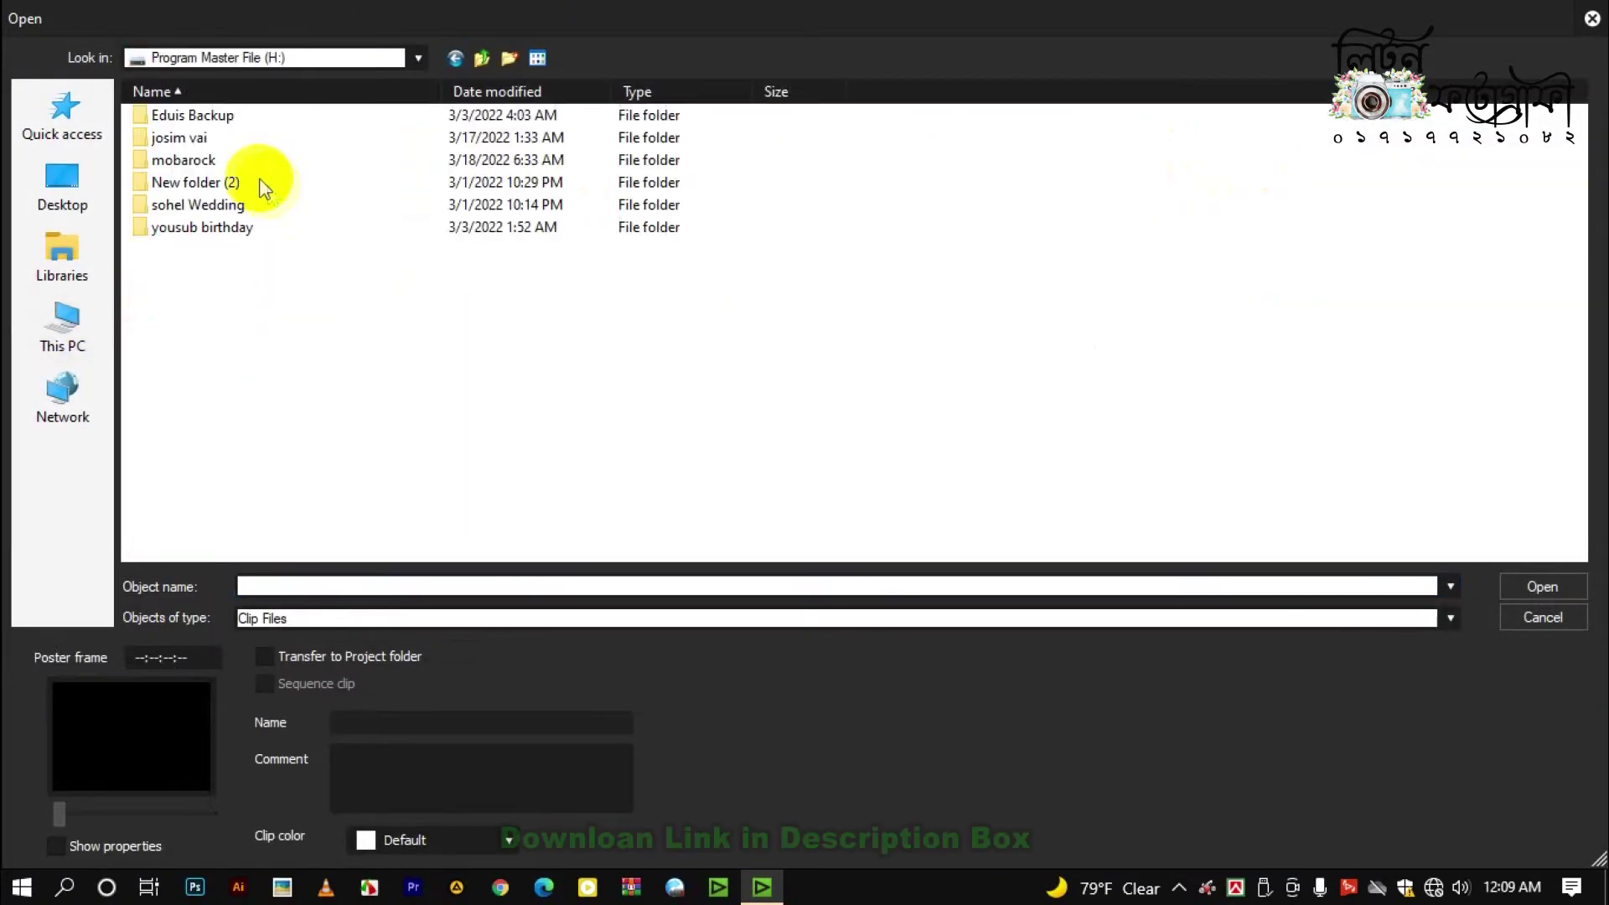
double_click(179, 139)
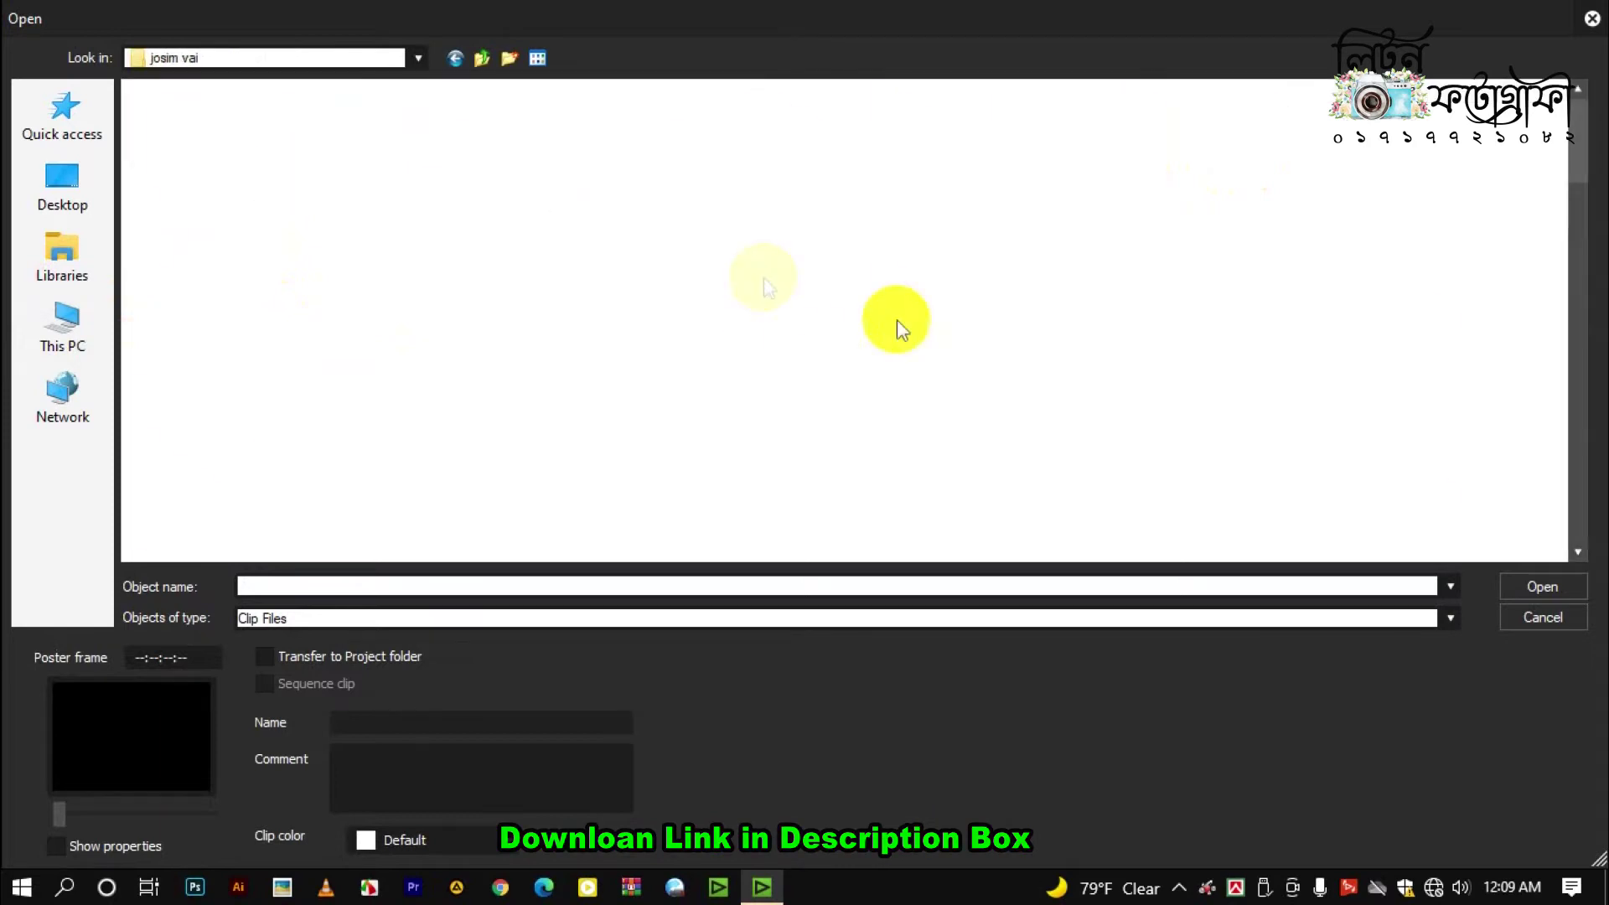
drag(1516, 270, 901, 641)
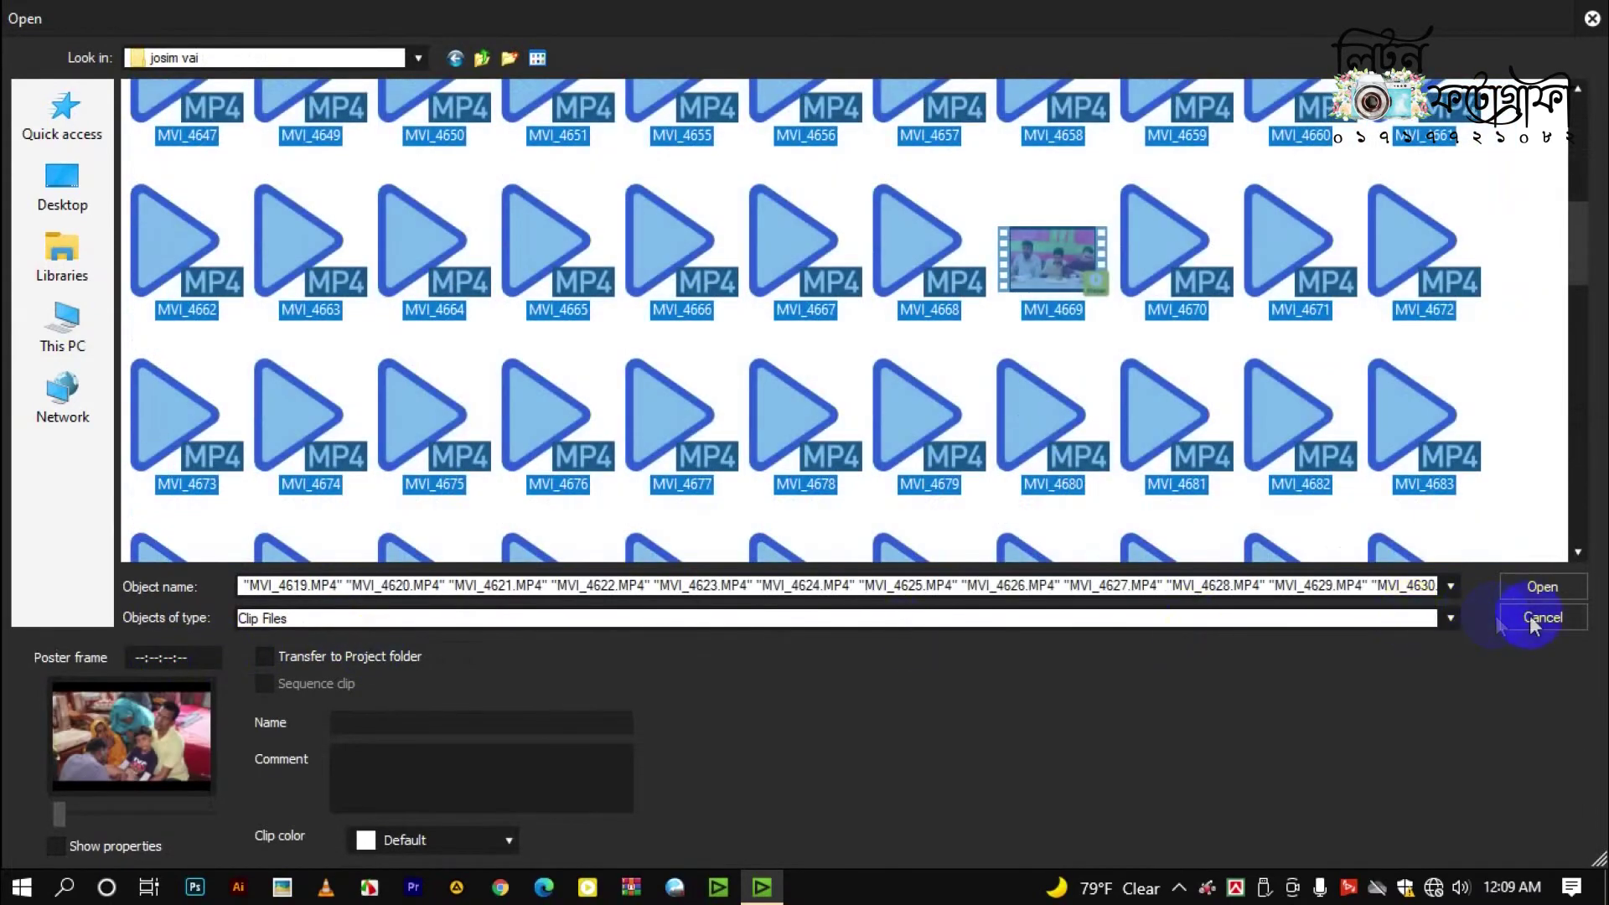
click(1530, 586)
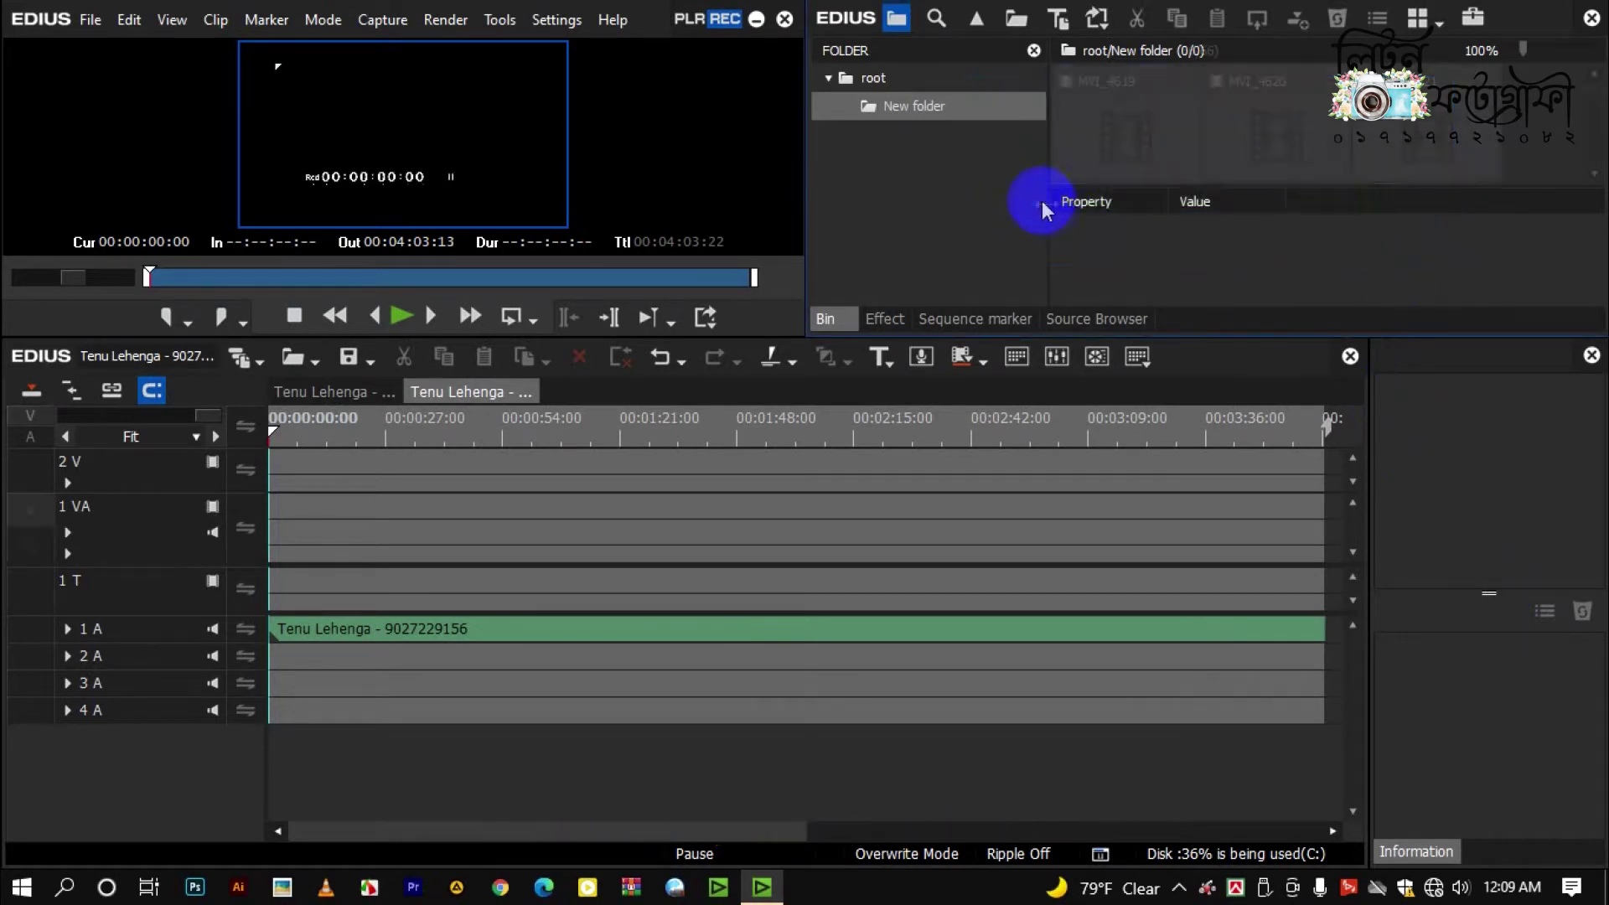
Place all the imported MVI clips at the start of the 1 VA track and delete the clips beyond the Out point 00:04:03:13
drag(1129, 165, 273, 528)
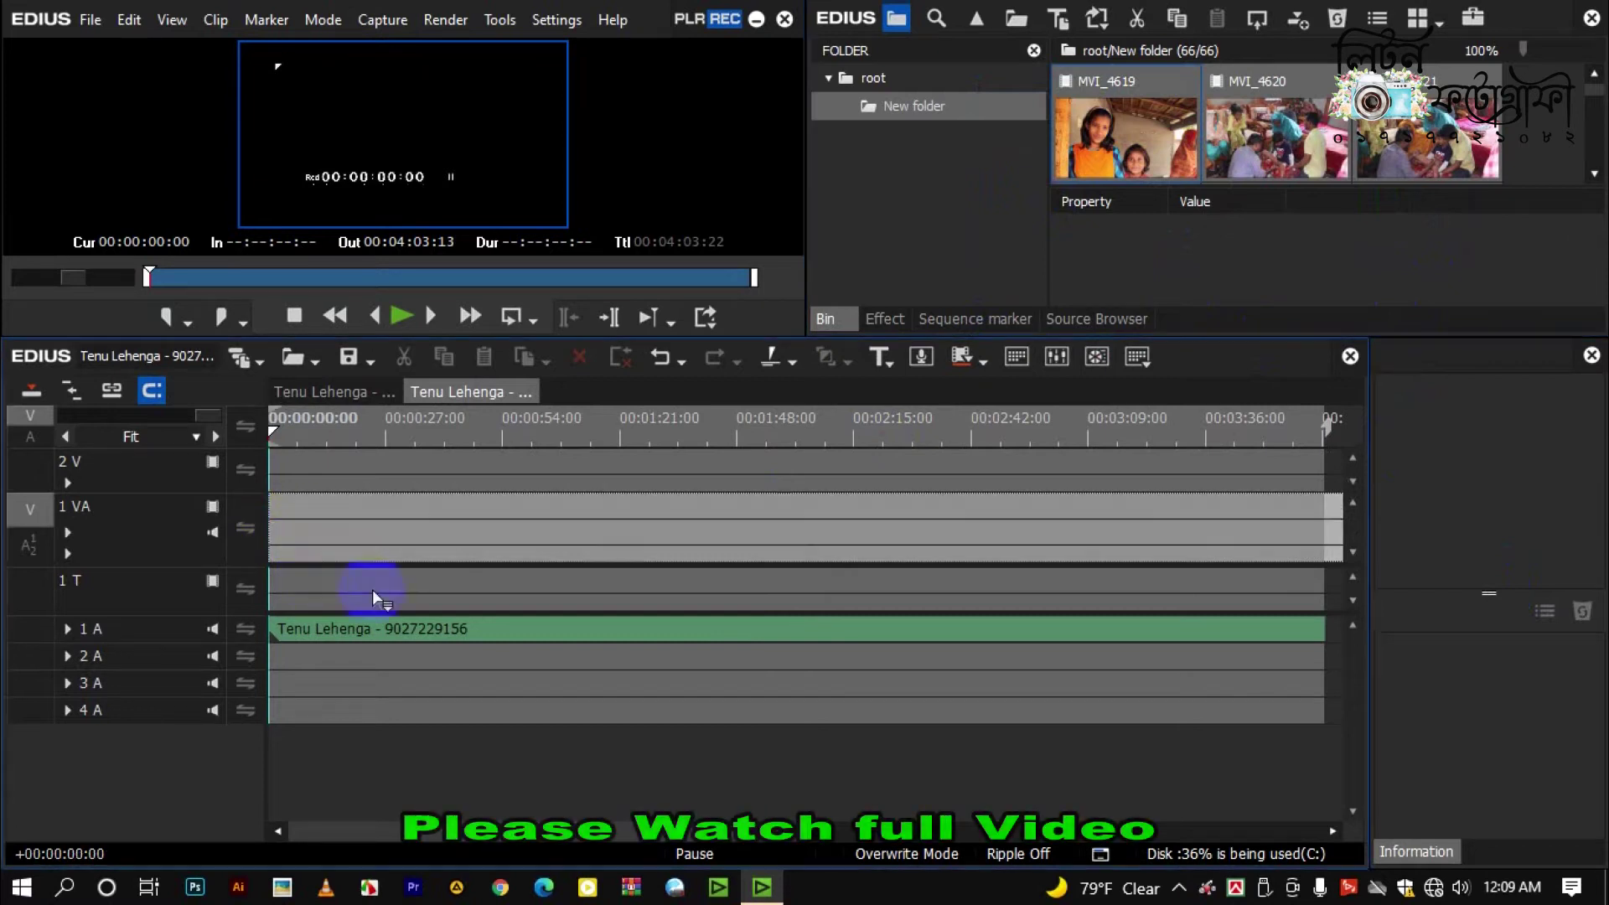
click(201, 423)
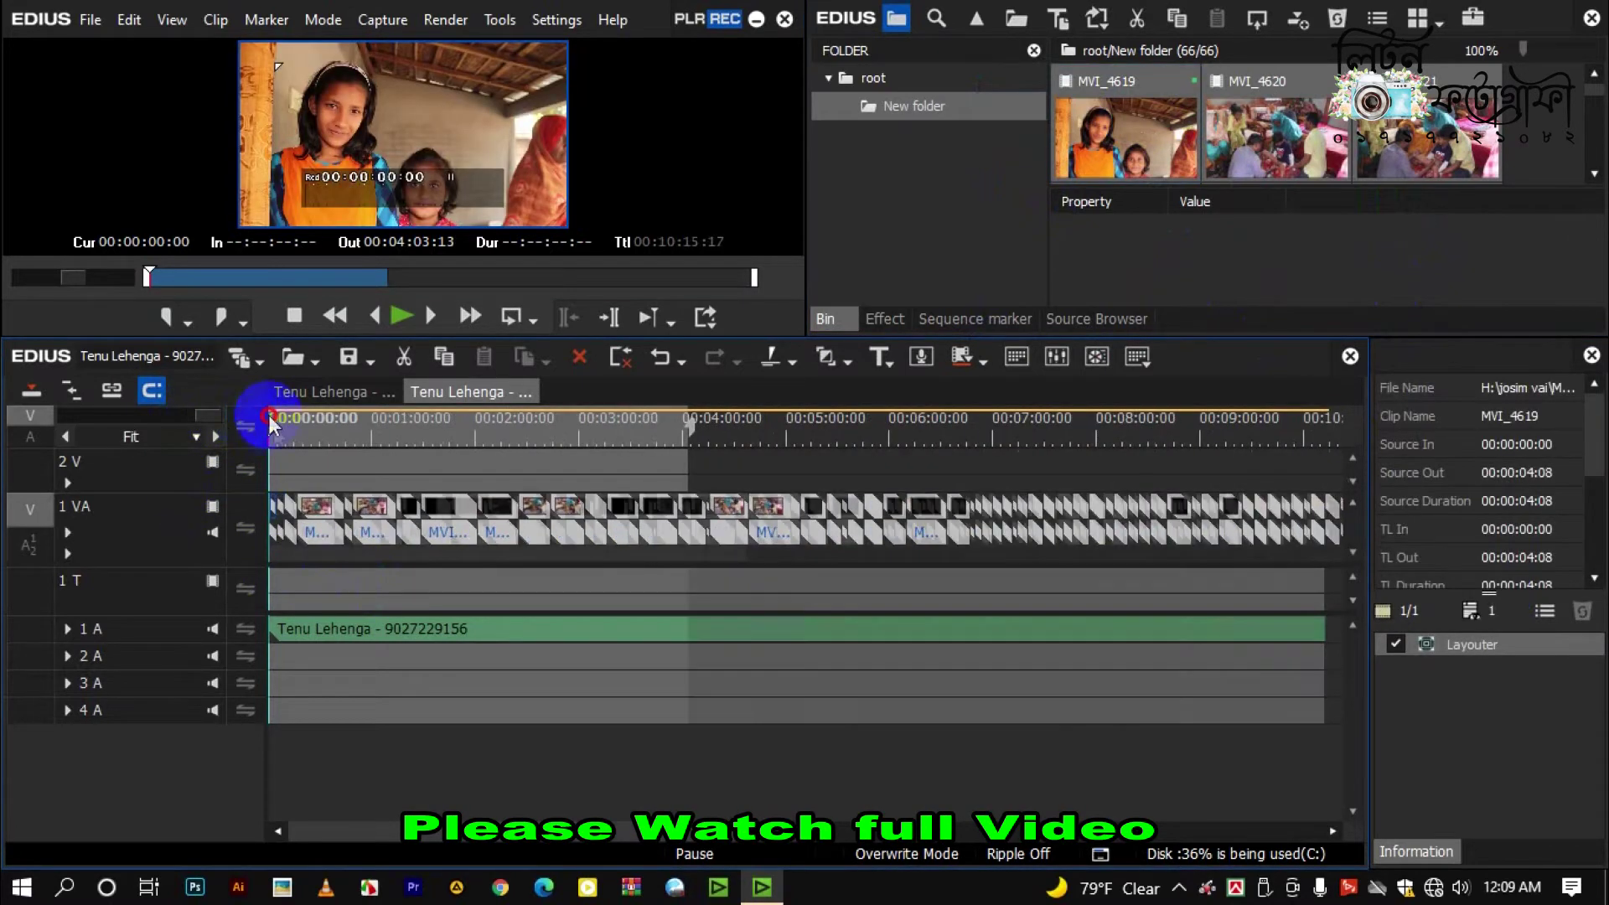
drag(283, 434, 704, 545)
drag(712, 609, 1400, 514)
key(Delete)
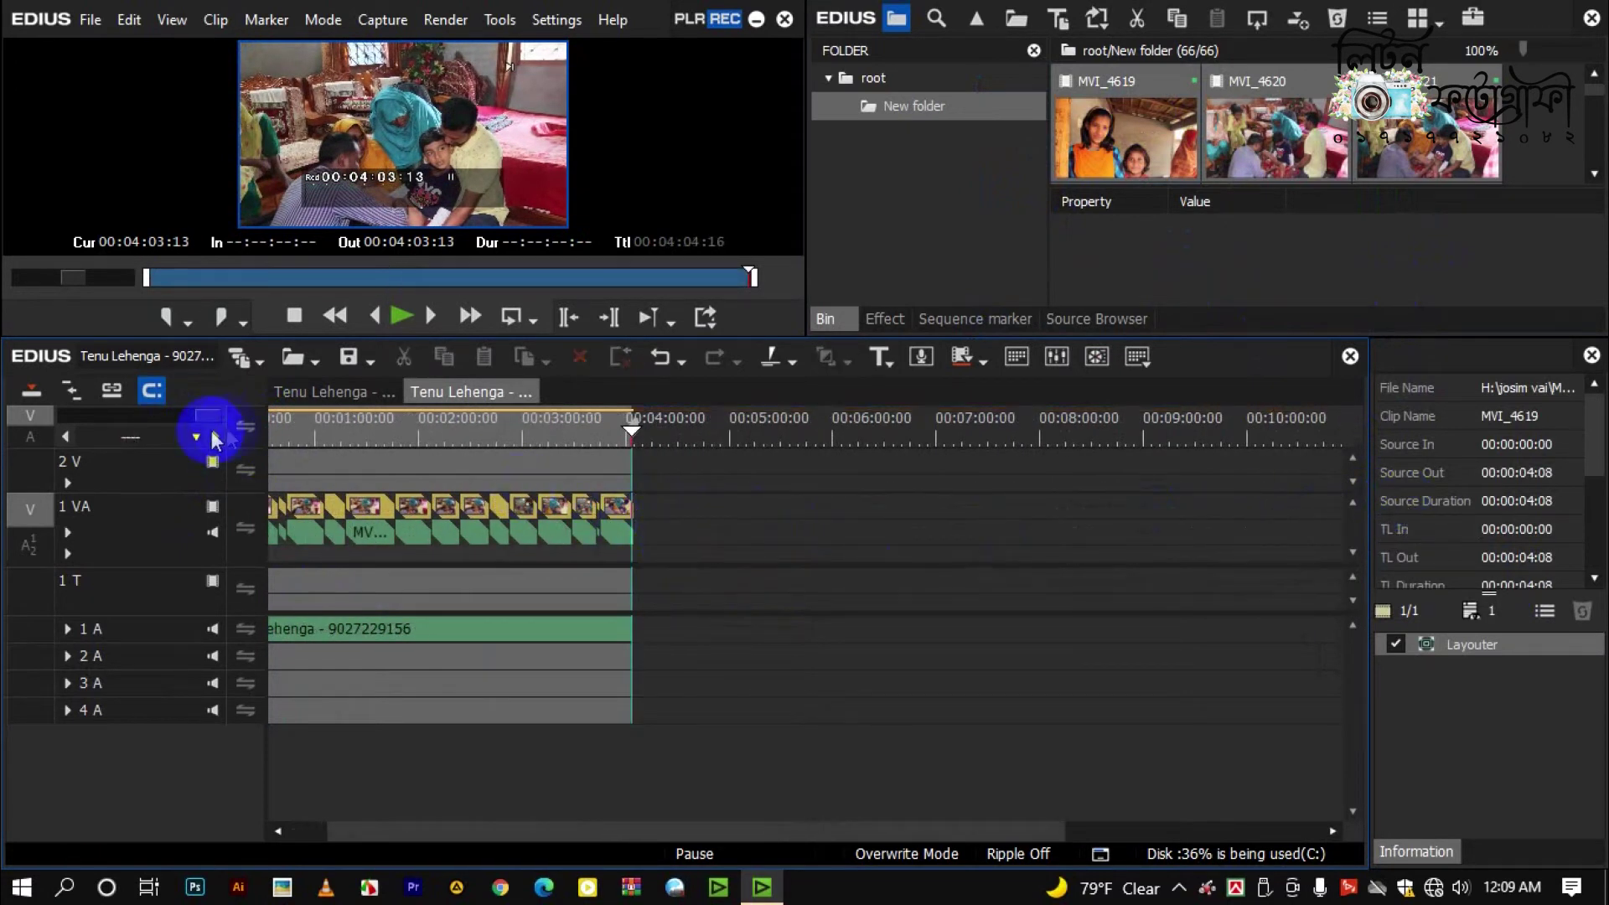
Split the last MVI_4635 clip on 1 VA at 00:04:03:22 and remove the piece after the cut
drag(209, 429, 79, 419)
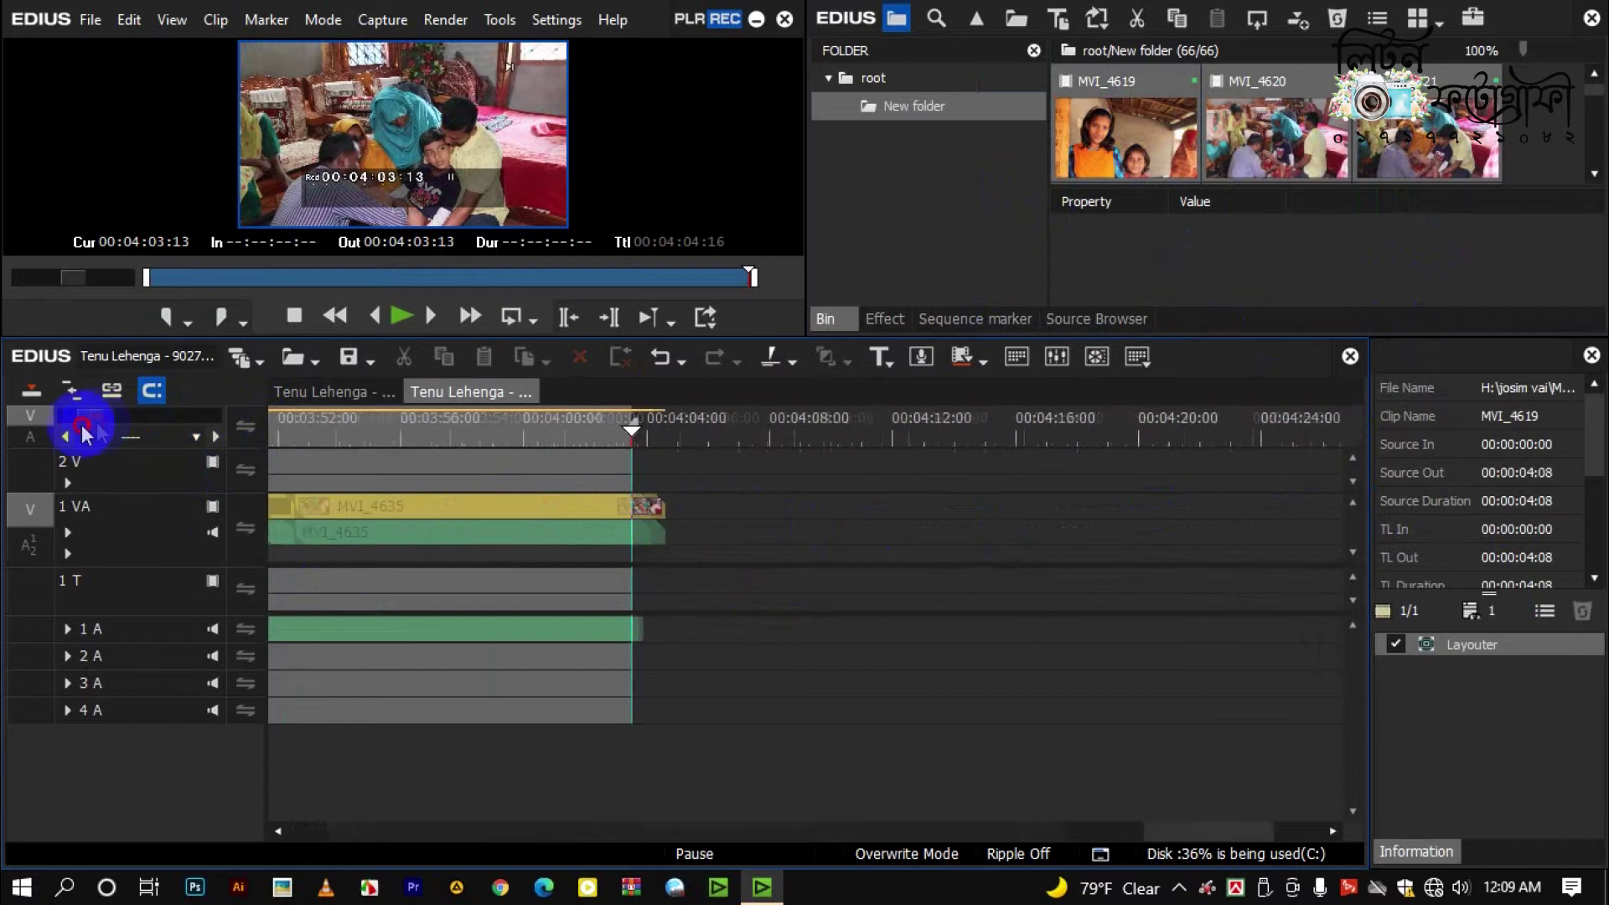
click(590, 535)
drag(630, 425, 683, 434)
click(669, 434)
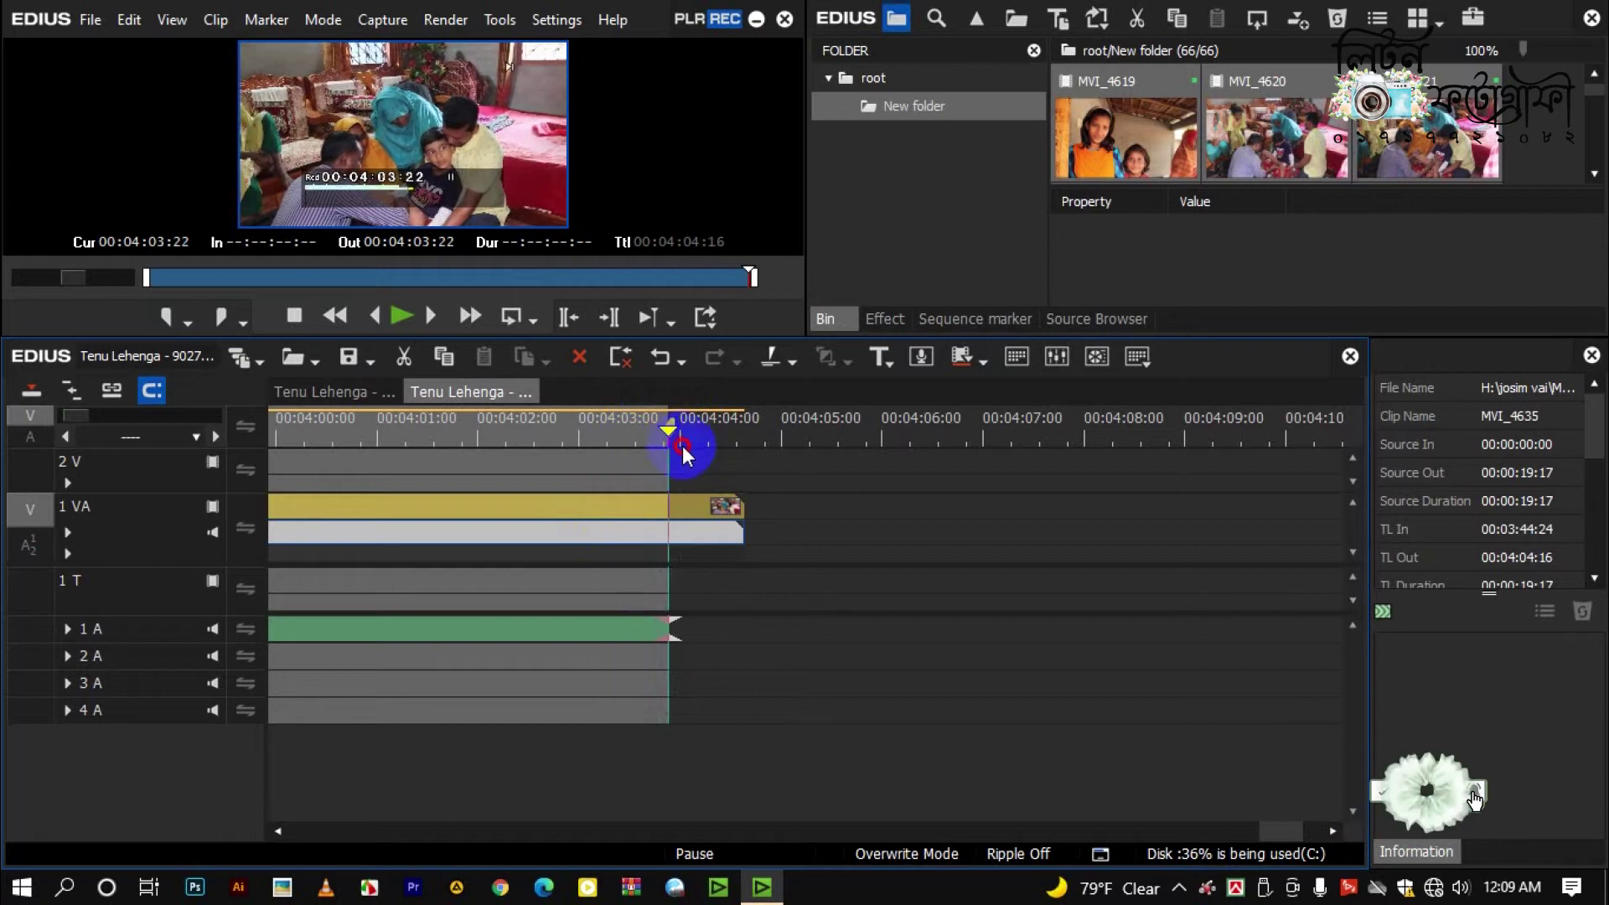
click(678, 491)
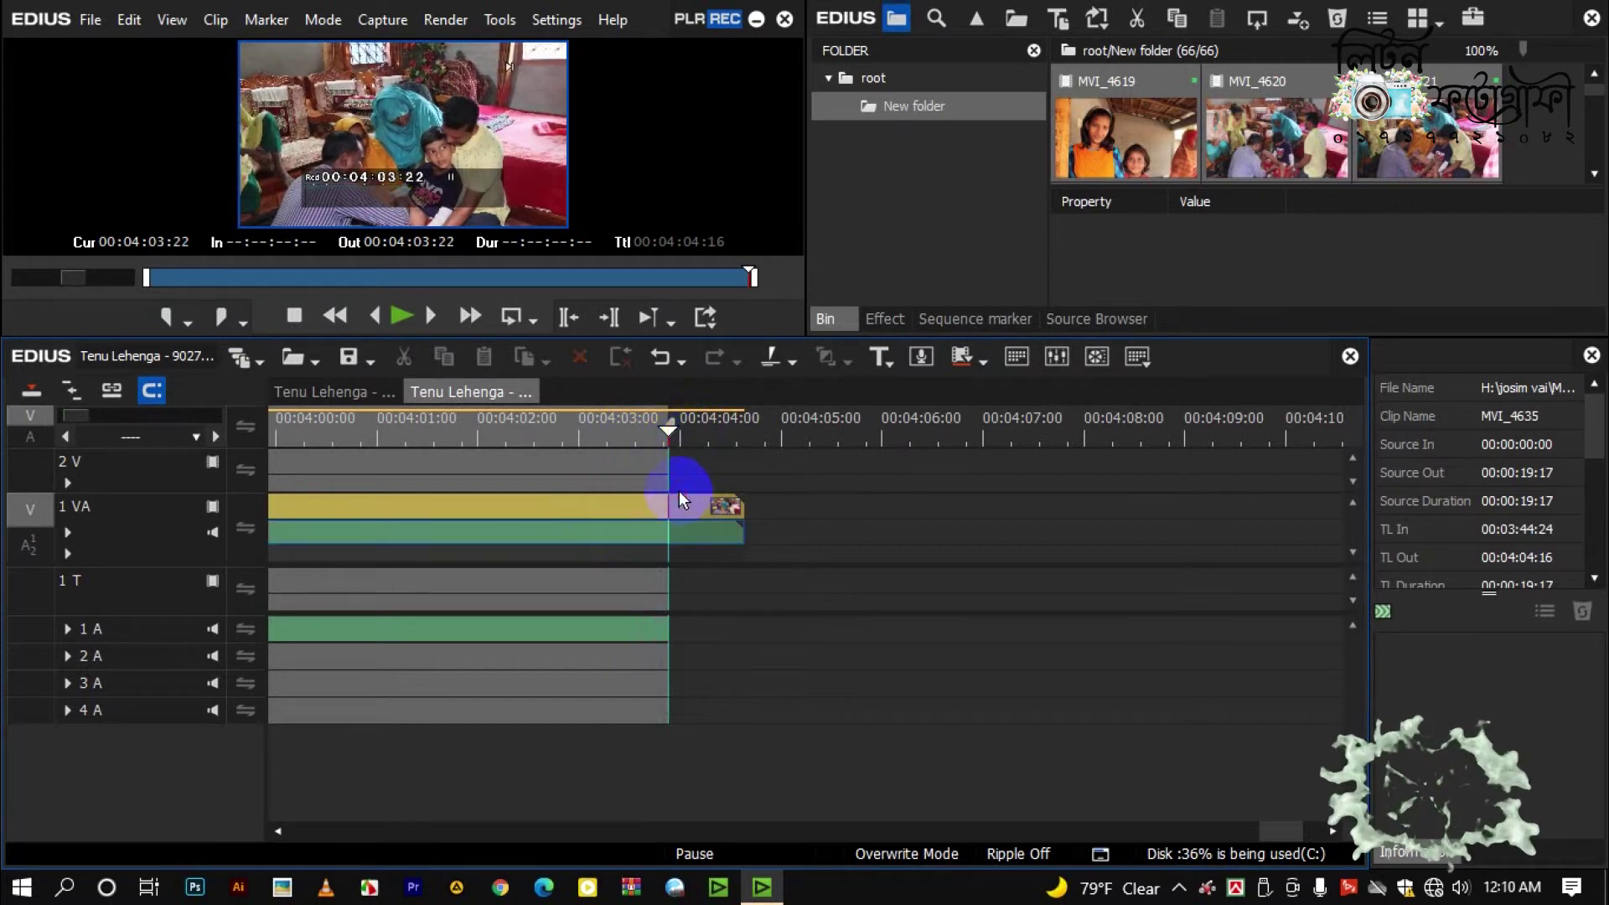
click(686, 499)
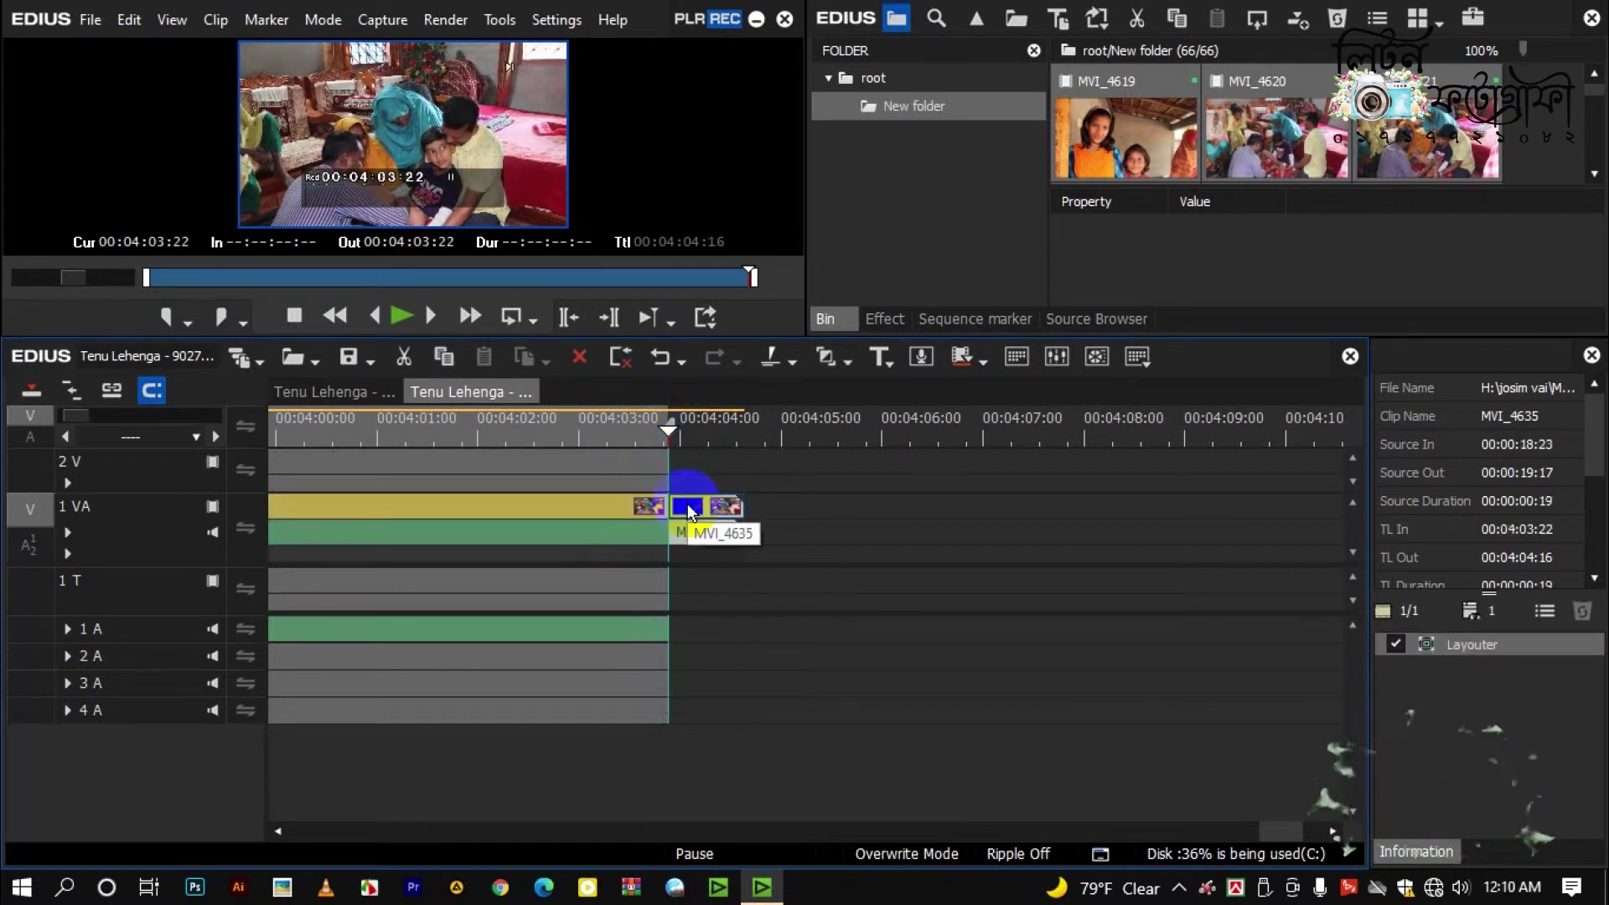
key(n)
Return to the main sequence, play it from 00:00:00:00 and mute the 1 A music track
click(306, 392)
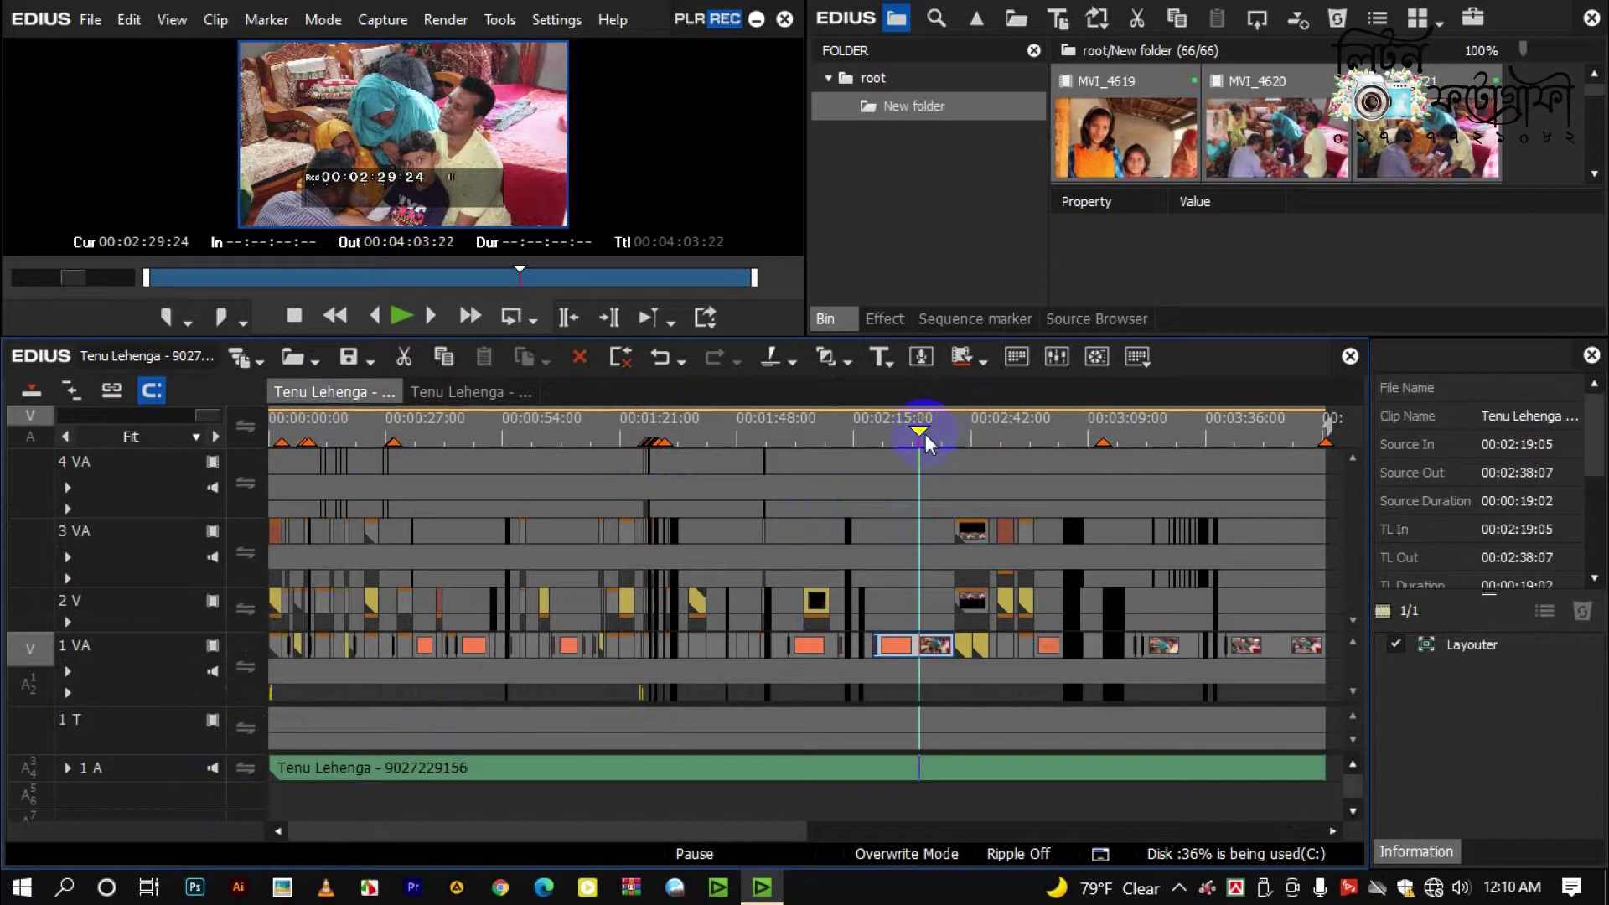
key(Home)
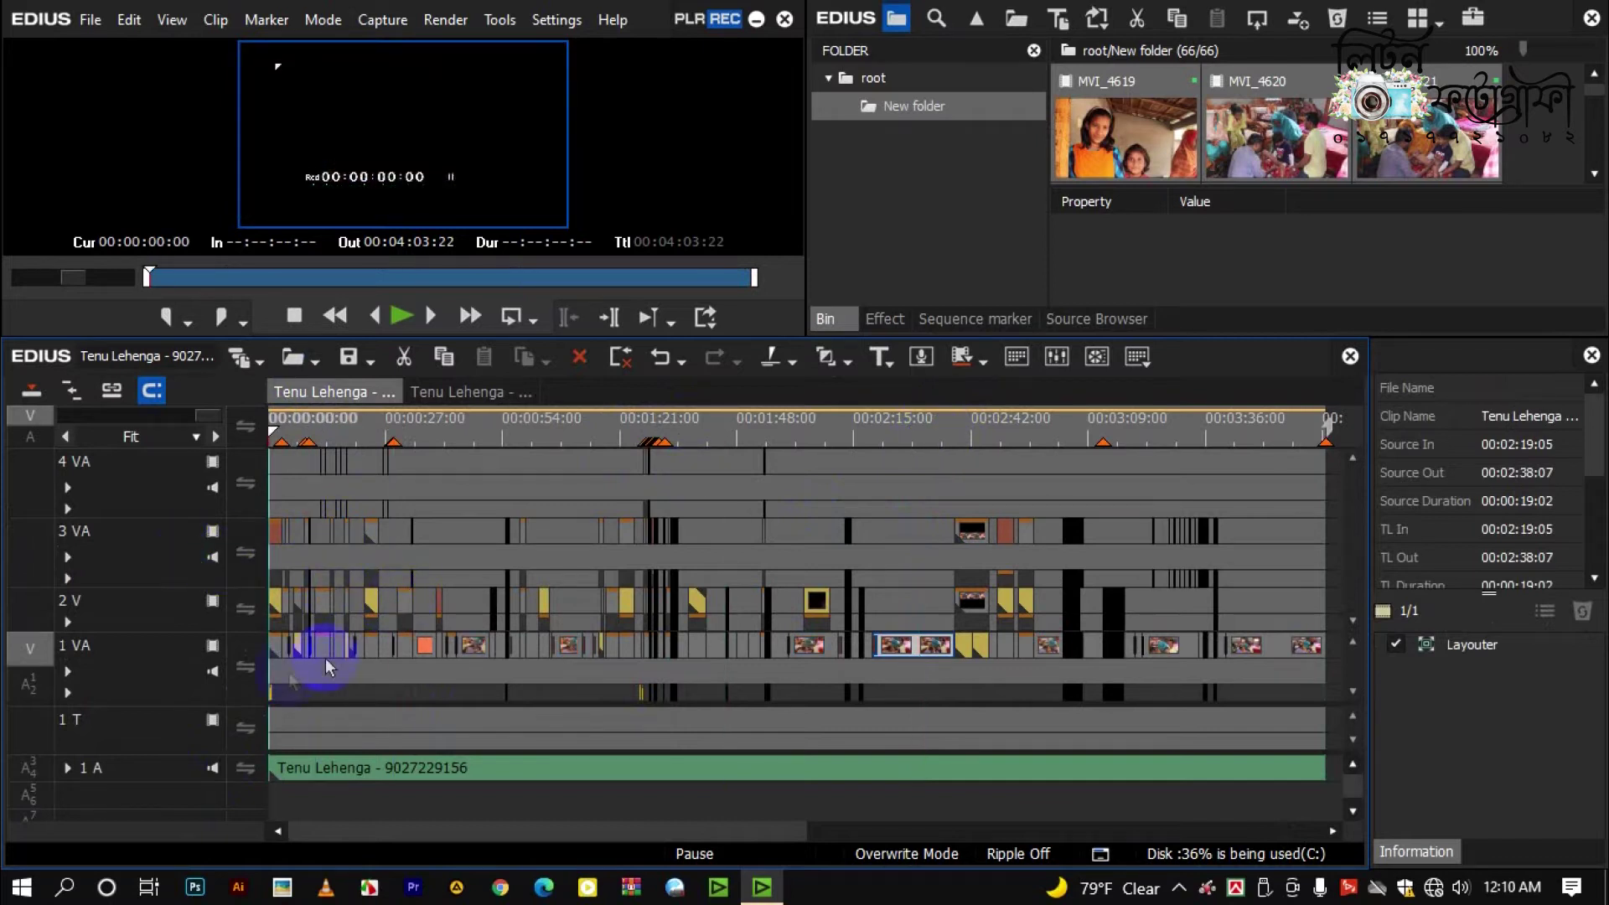
key(space)
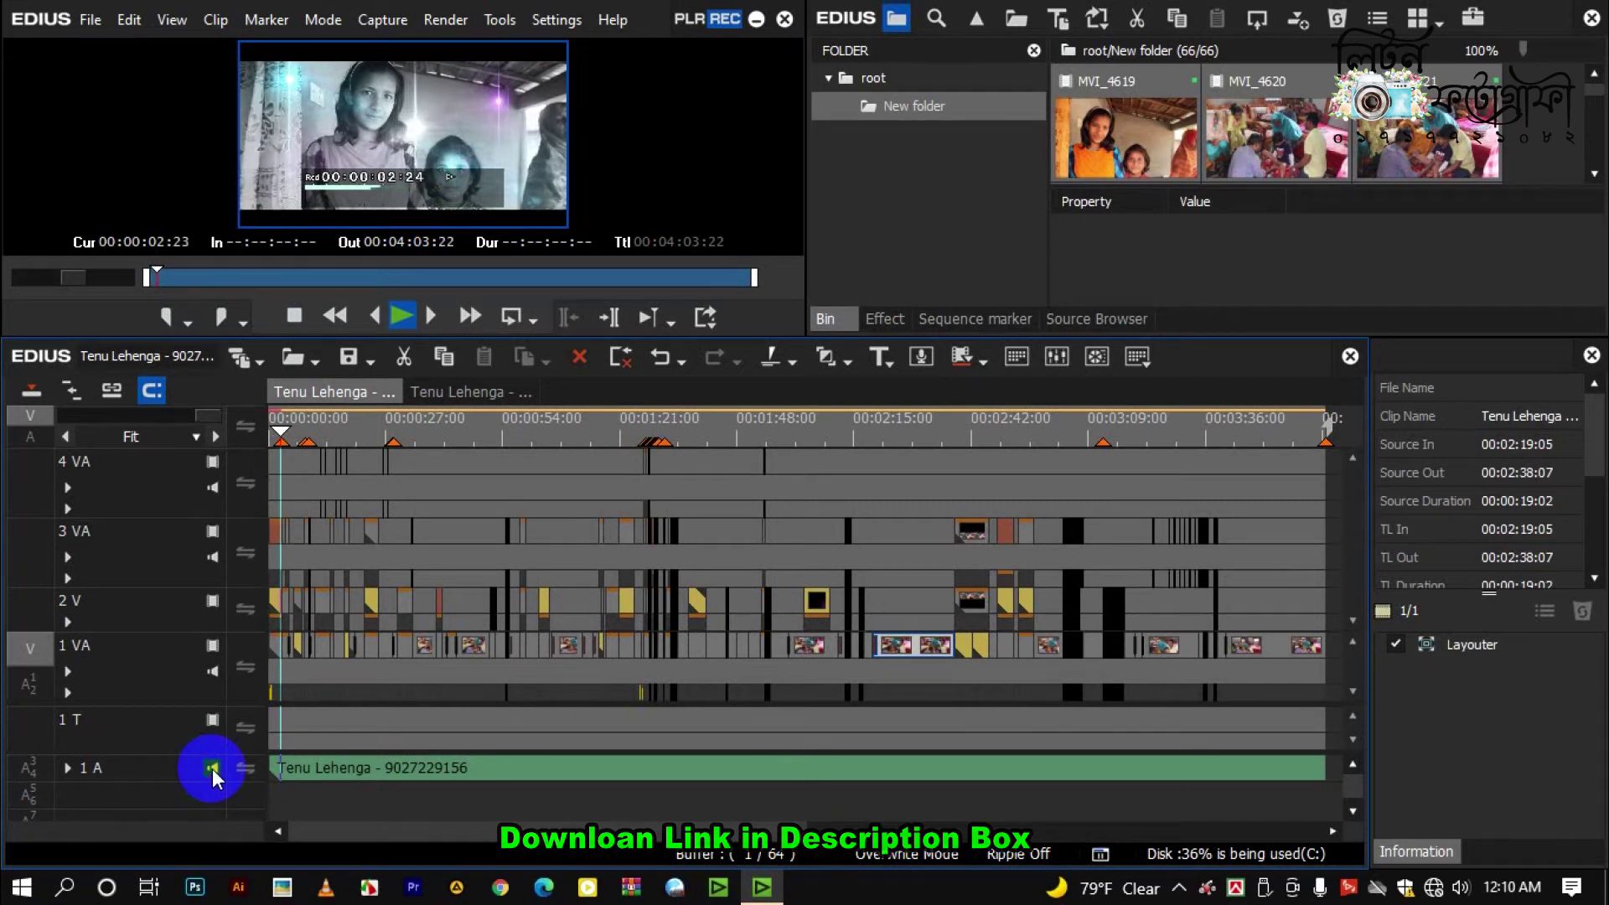
click(214, 771)
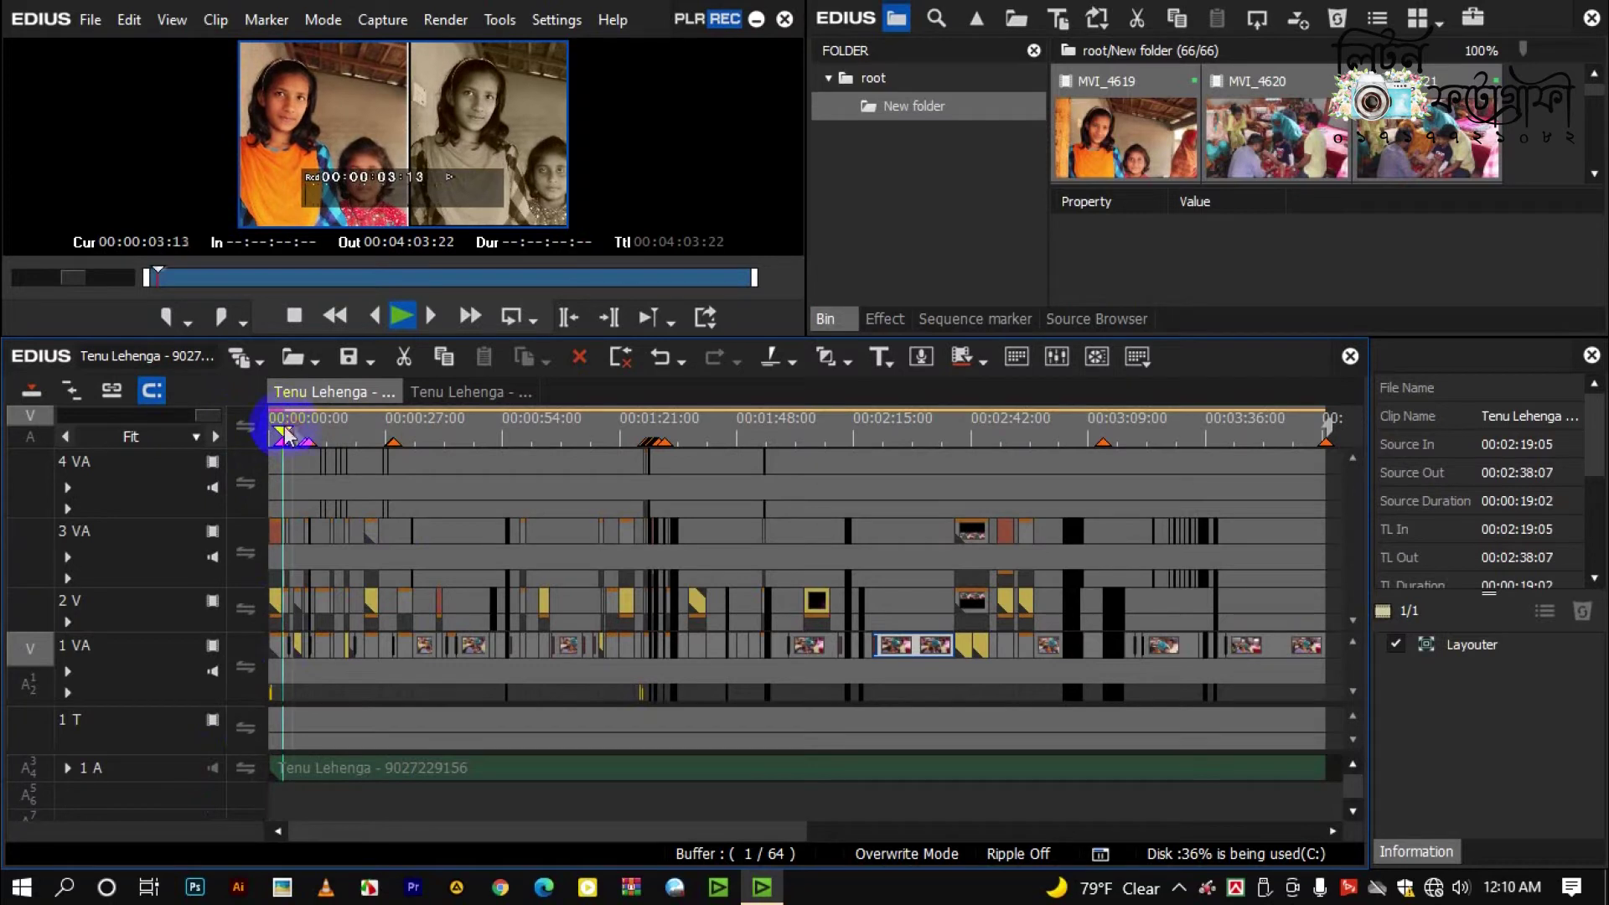
Scrub the main sequence to 00:00:21:08 and play on with the 1 A track's sound switched on
drag(201, 417, 80, 416)
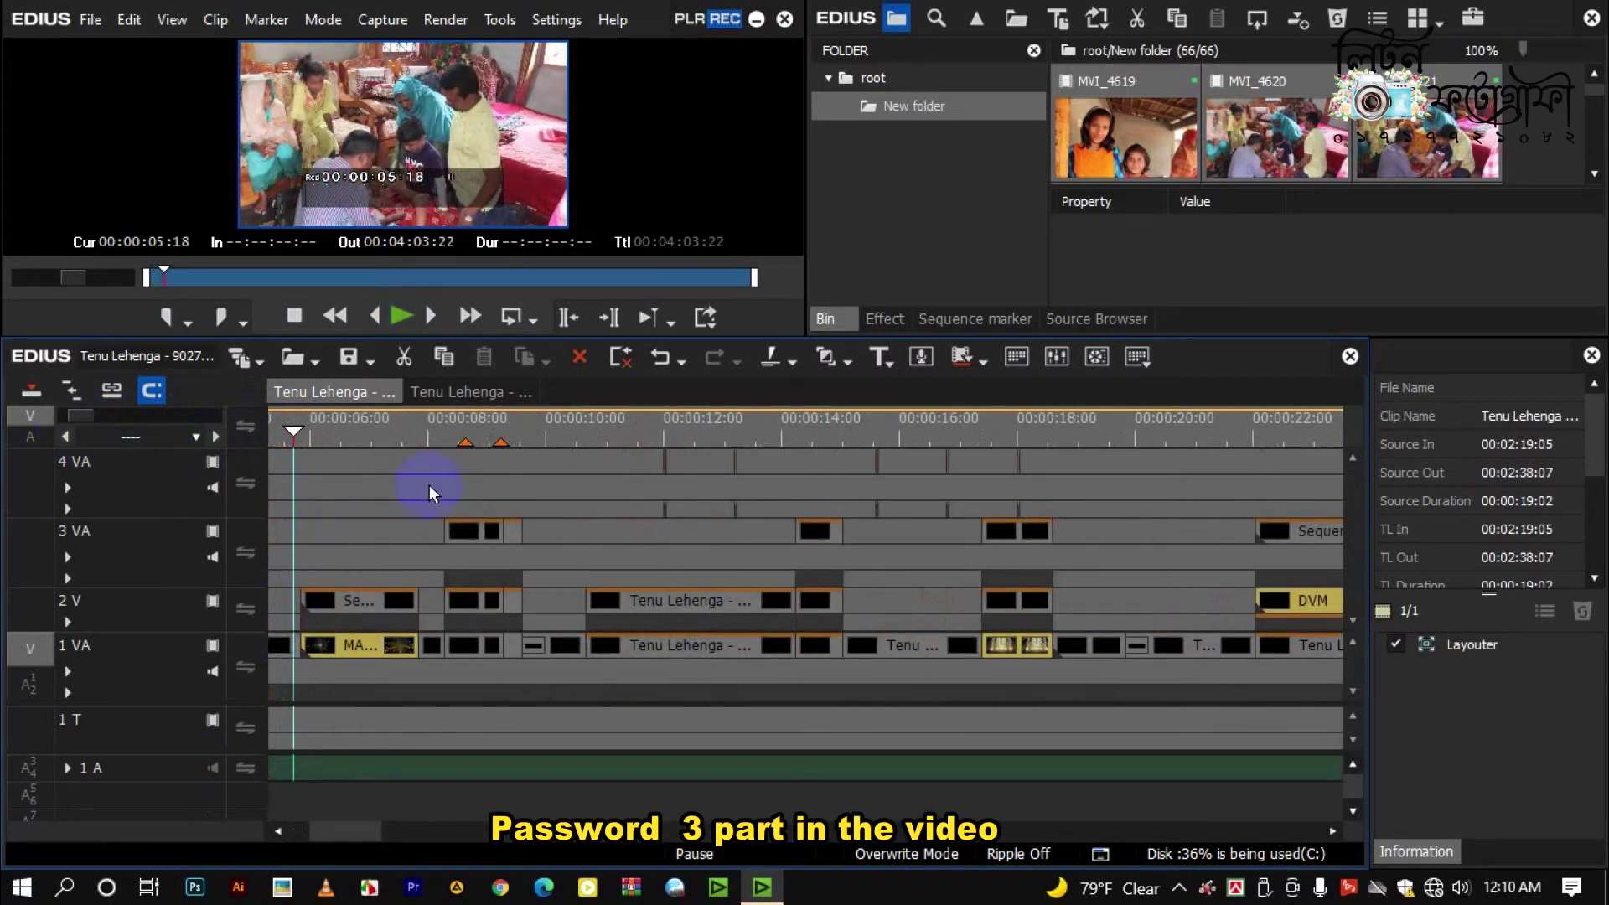
drag(289, 434, 1203, 562)
key(space)
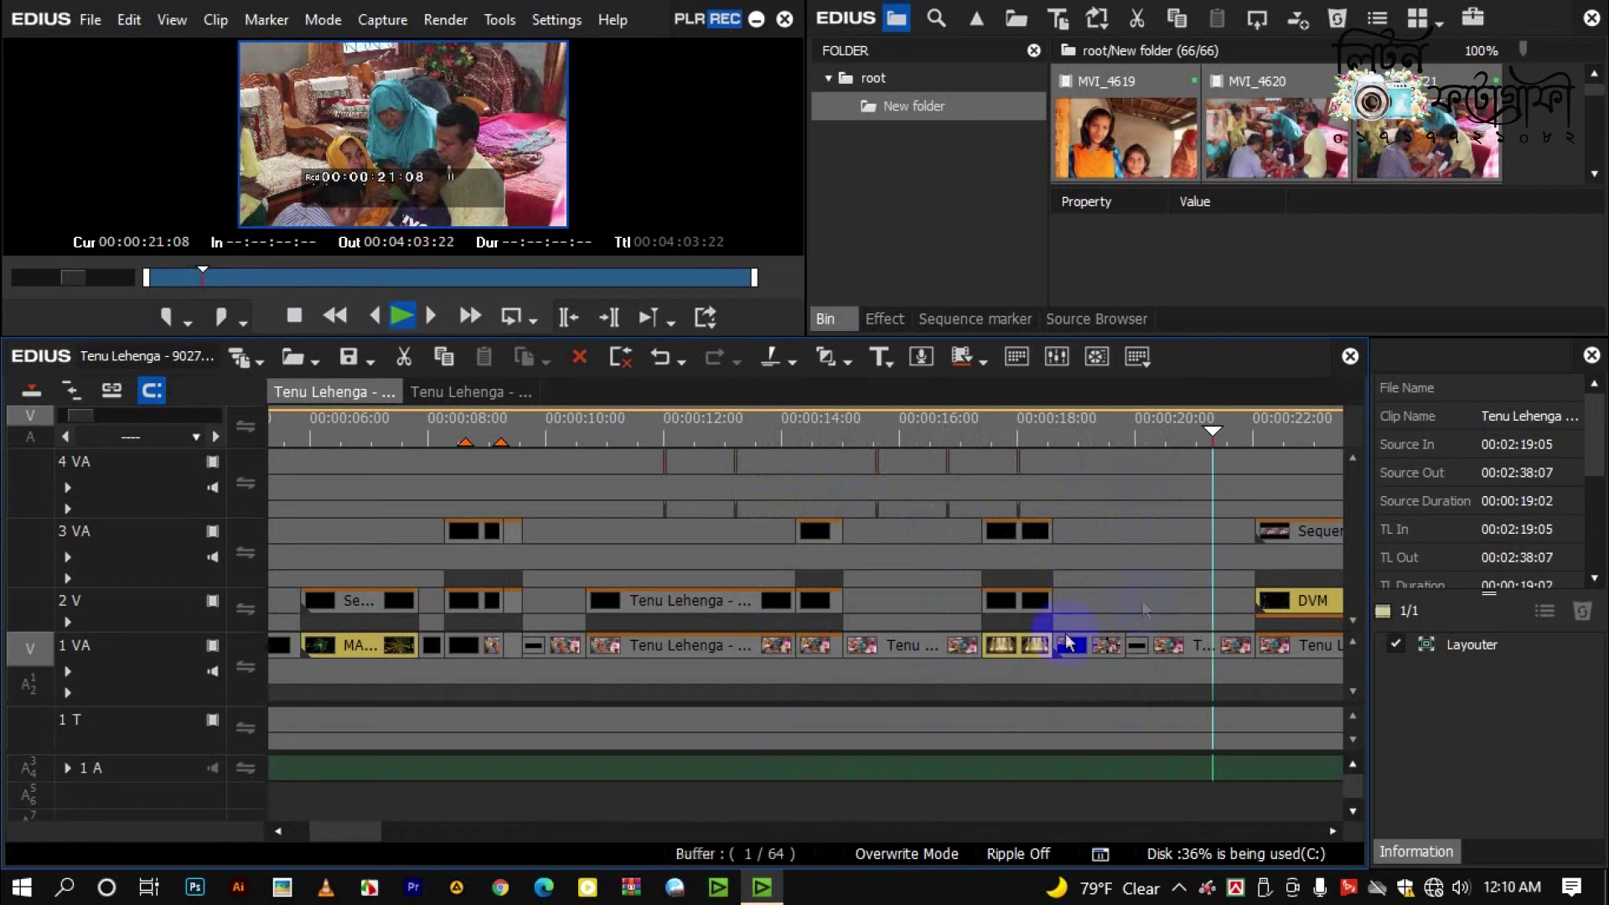
click(213, 772)
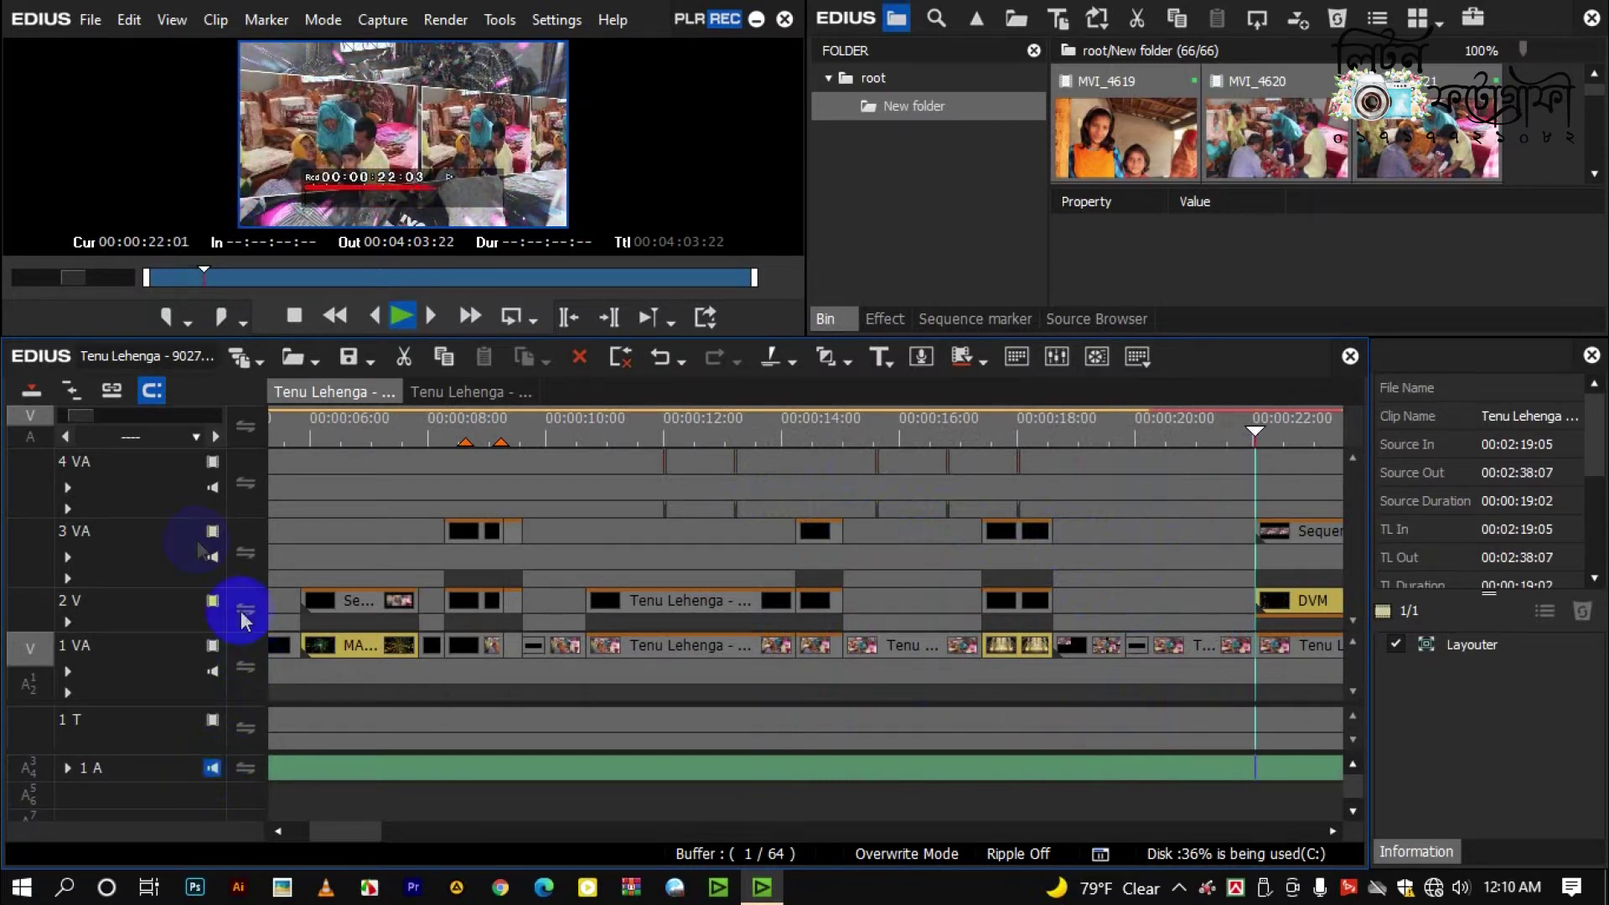
Show a wider span of the timeline and preview the filled template clips from 00:00:32:07 to 00:00:45:22
click(108, 417)
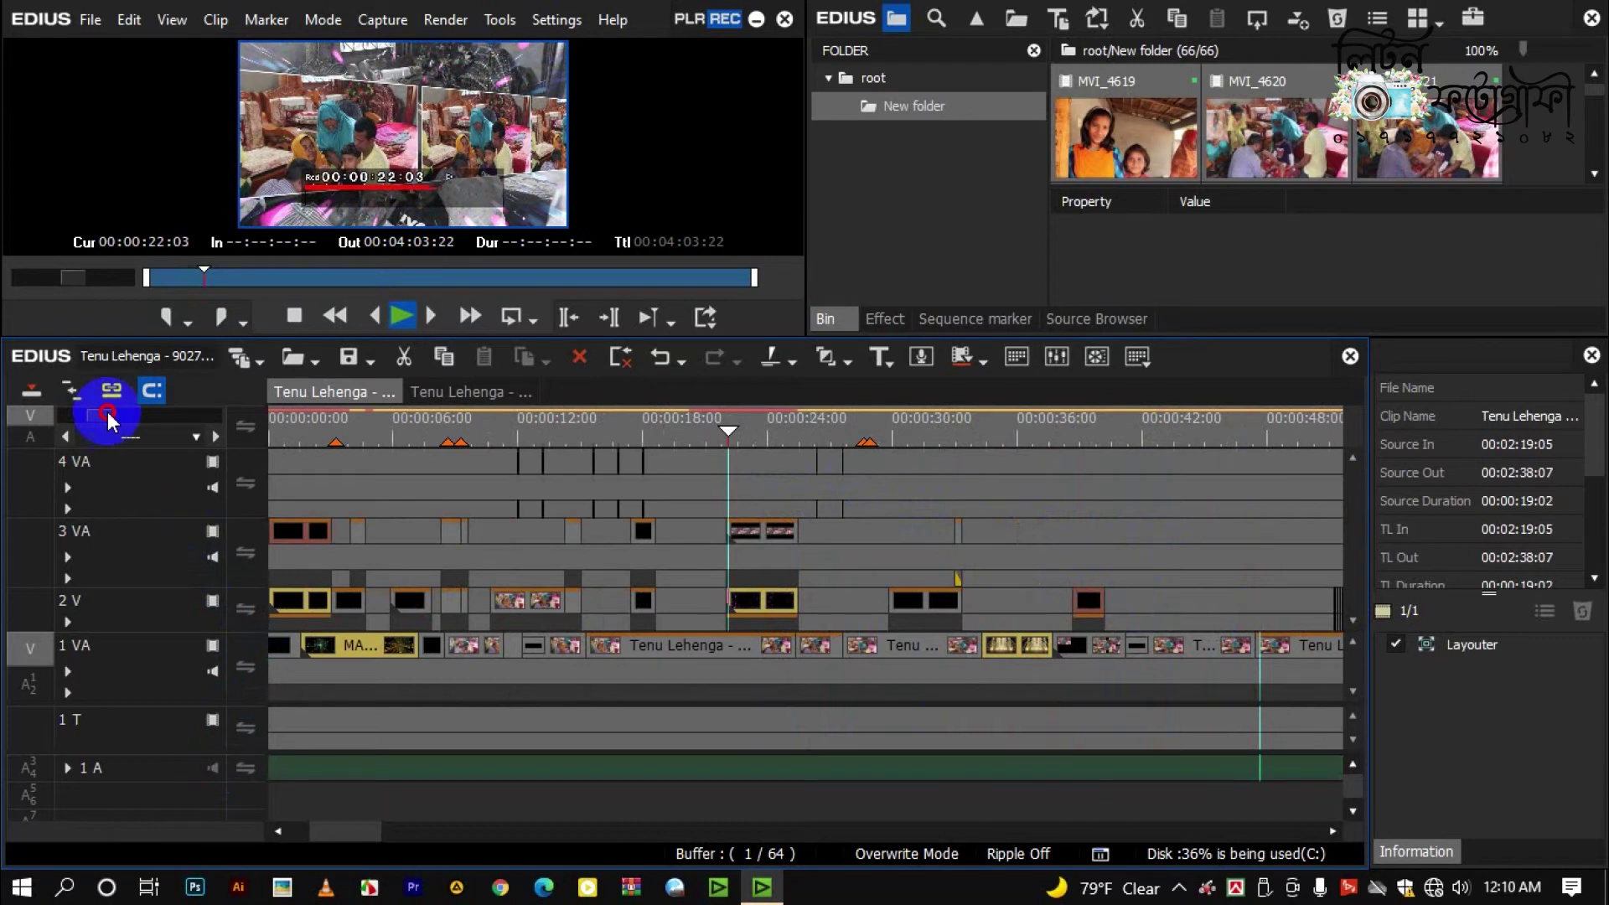
click(109, 417)
click(513, 457)
click(702, 451)
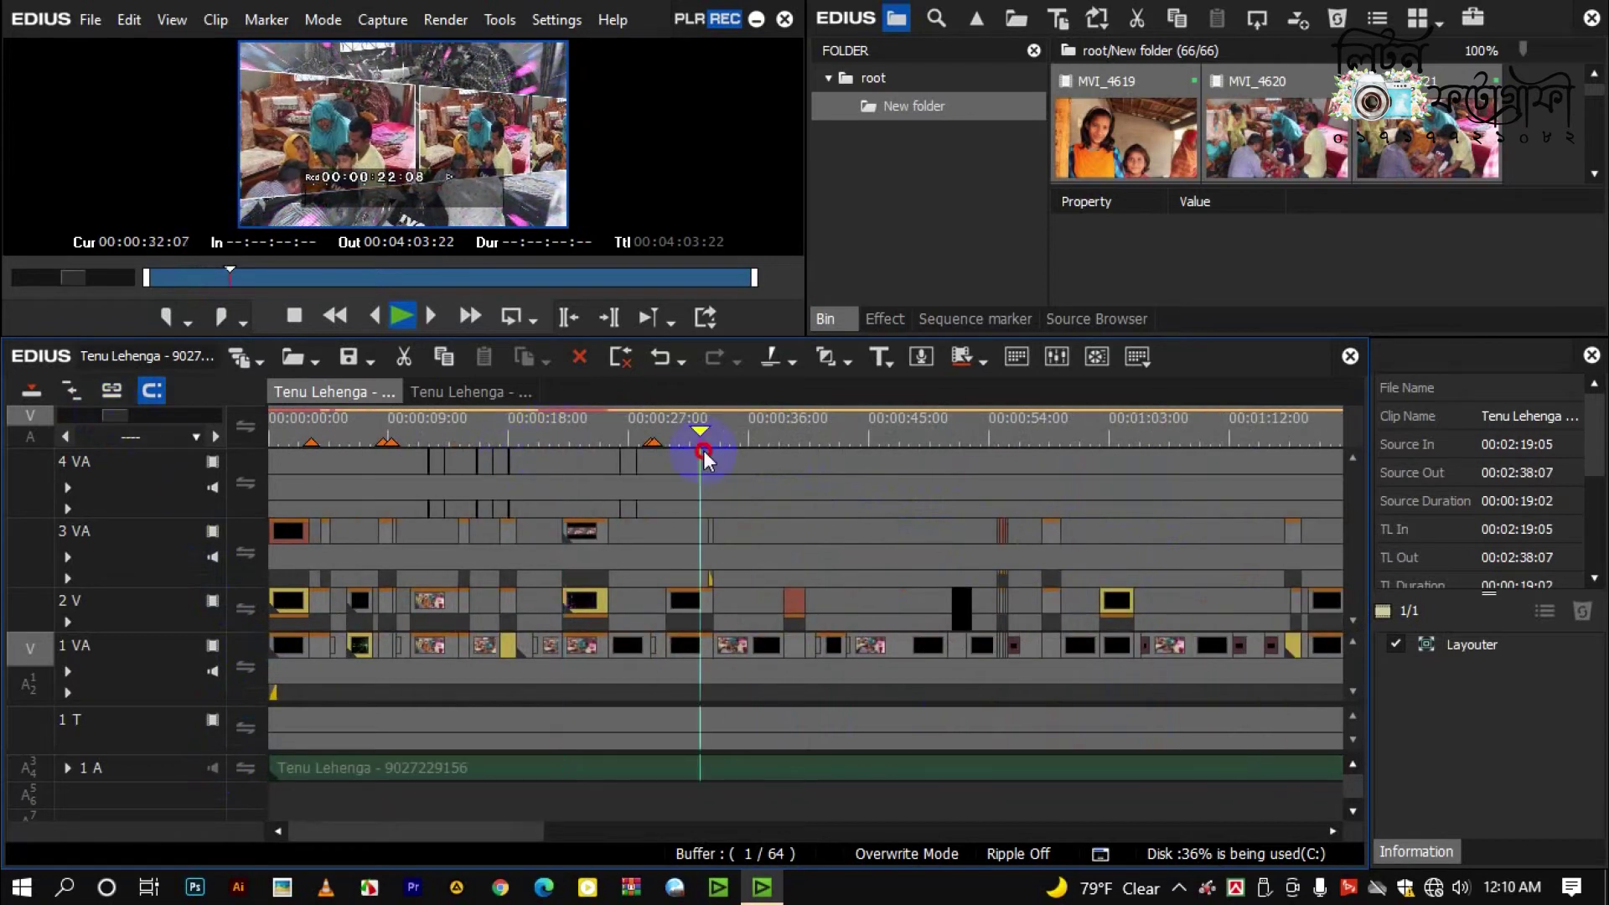
key(space)
click(607, 545)
drag(751, 440, 878, 471)
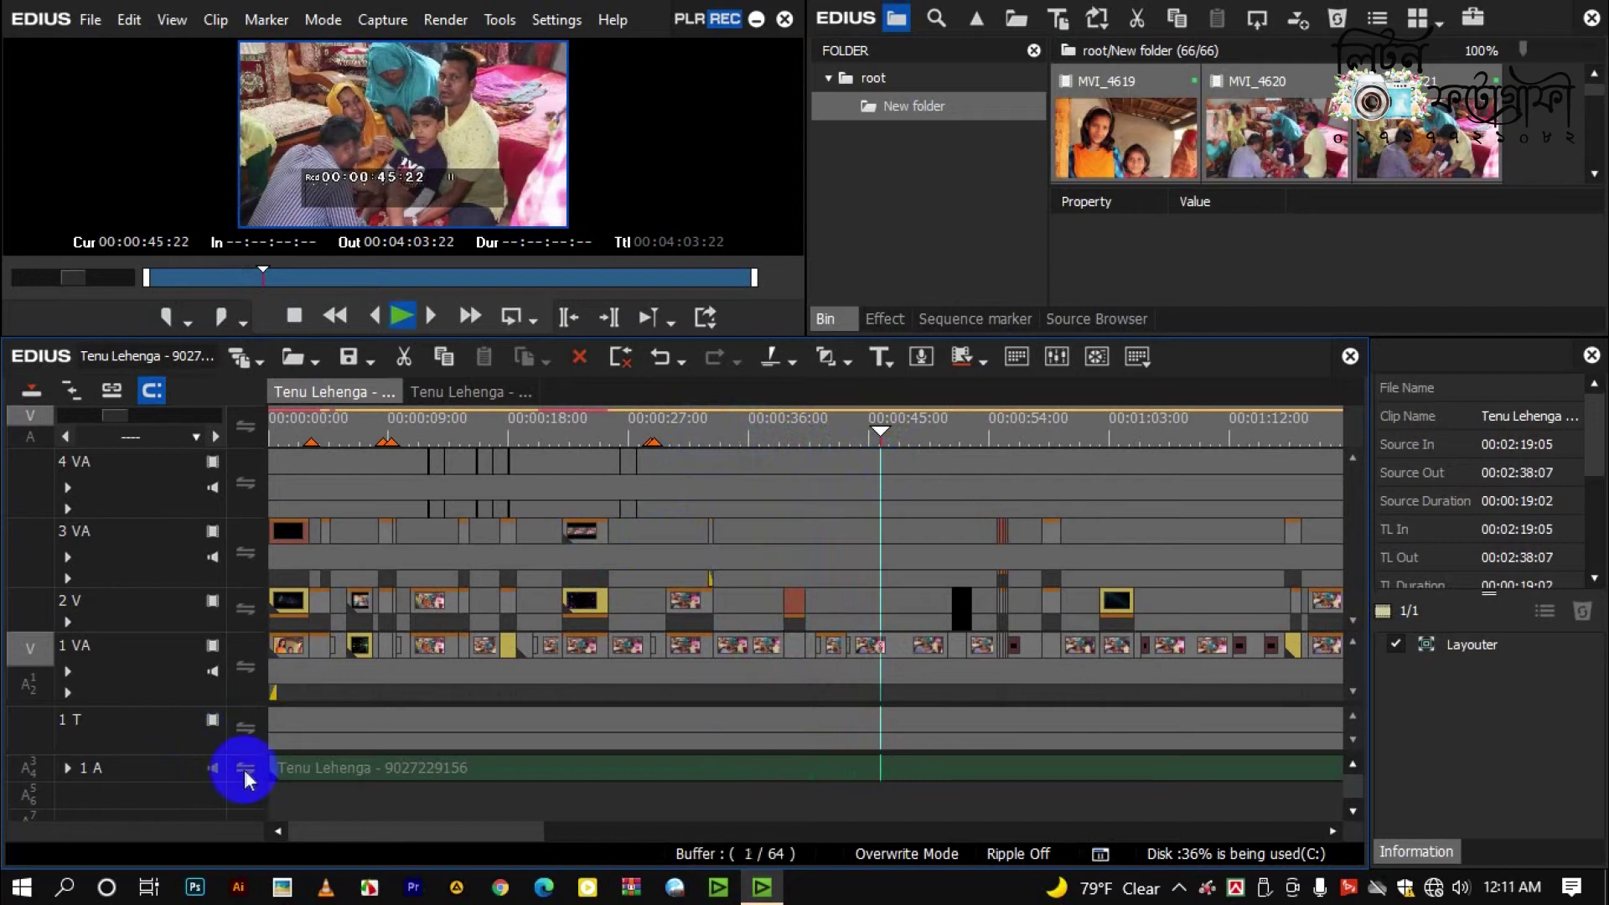
Play the sequence from 00:00:45:22 while switching the 1 A track's sound on and off, leaving it muted
key(space)
click(211, 767)
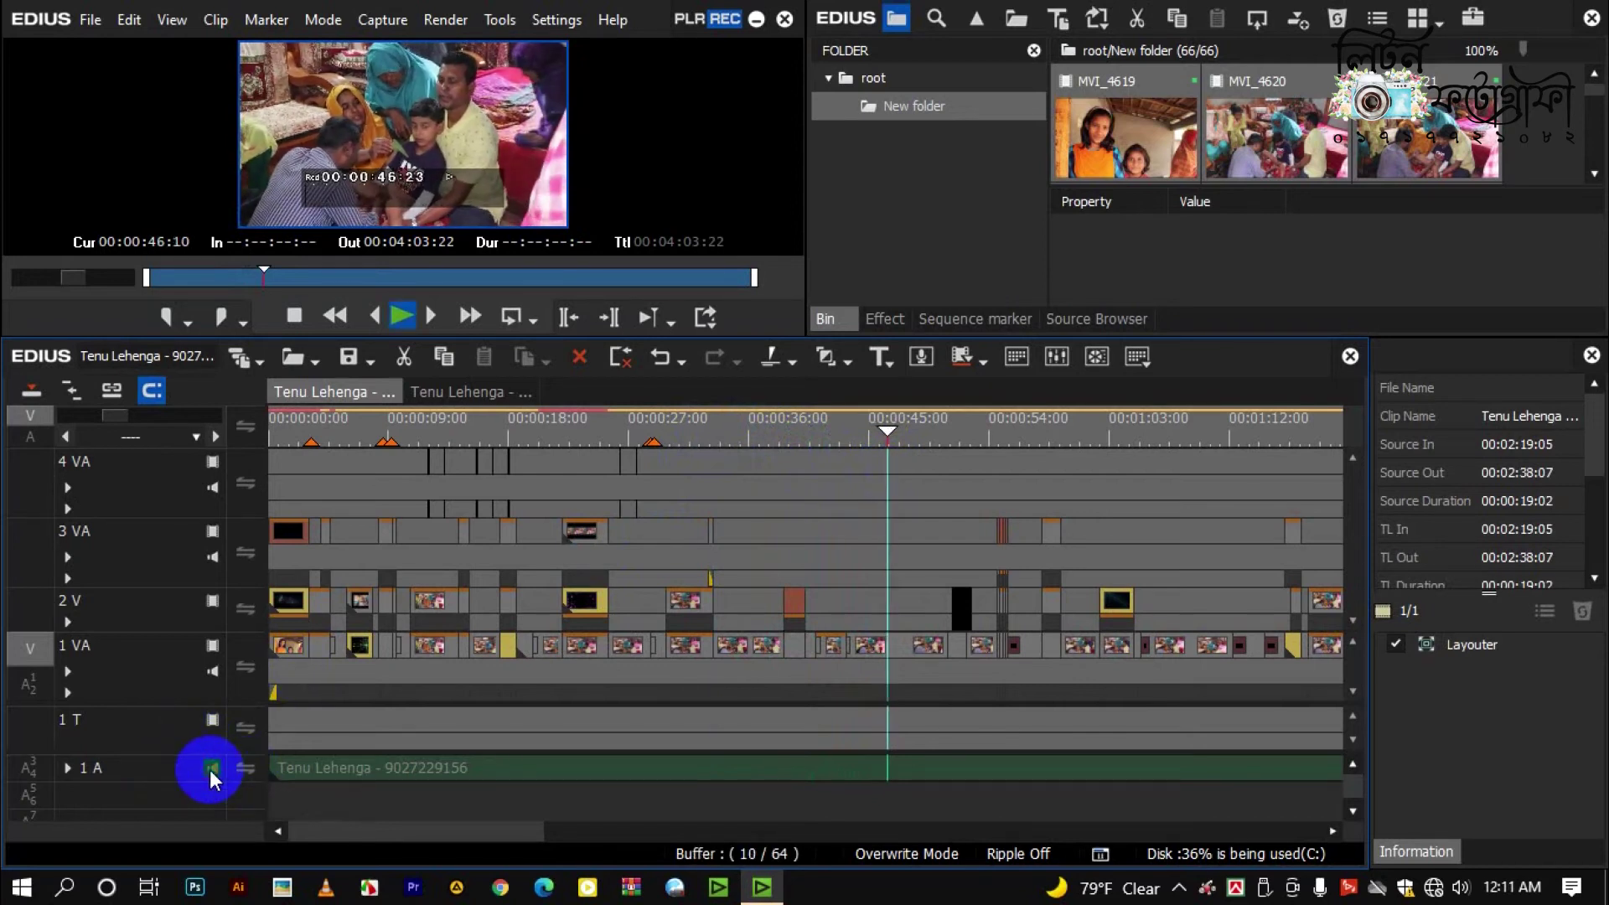
click(212, 769)
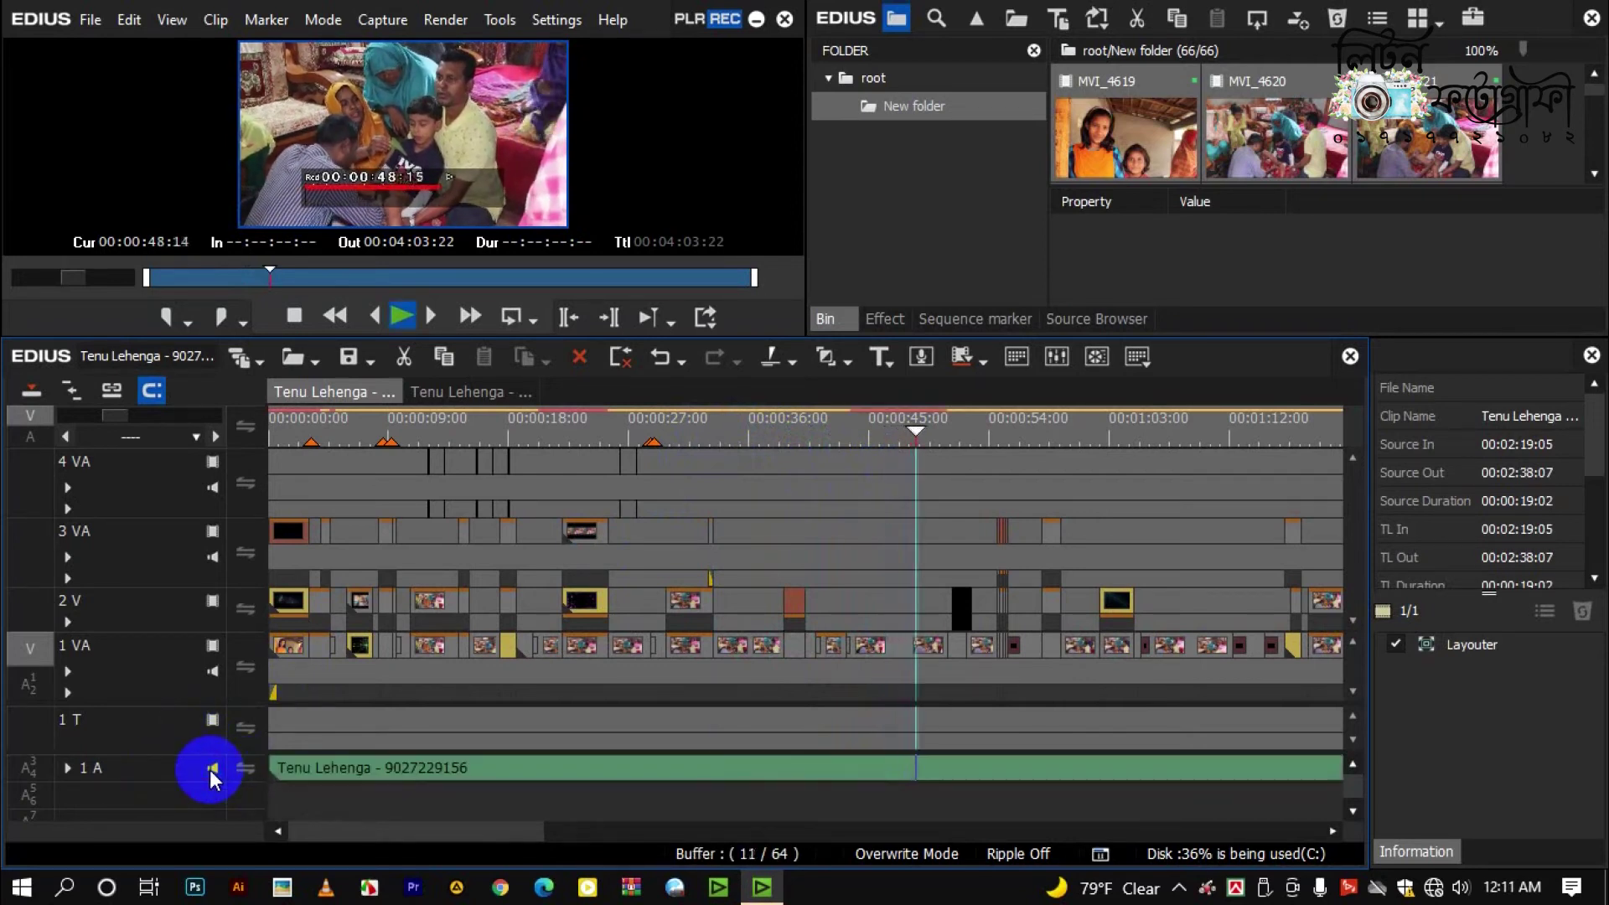
click(211, 768)
click(211, 769)
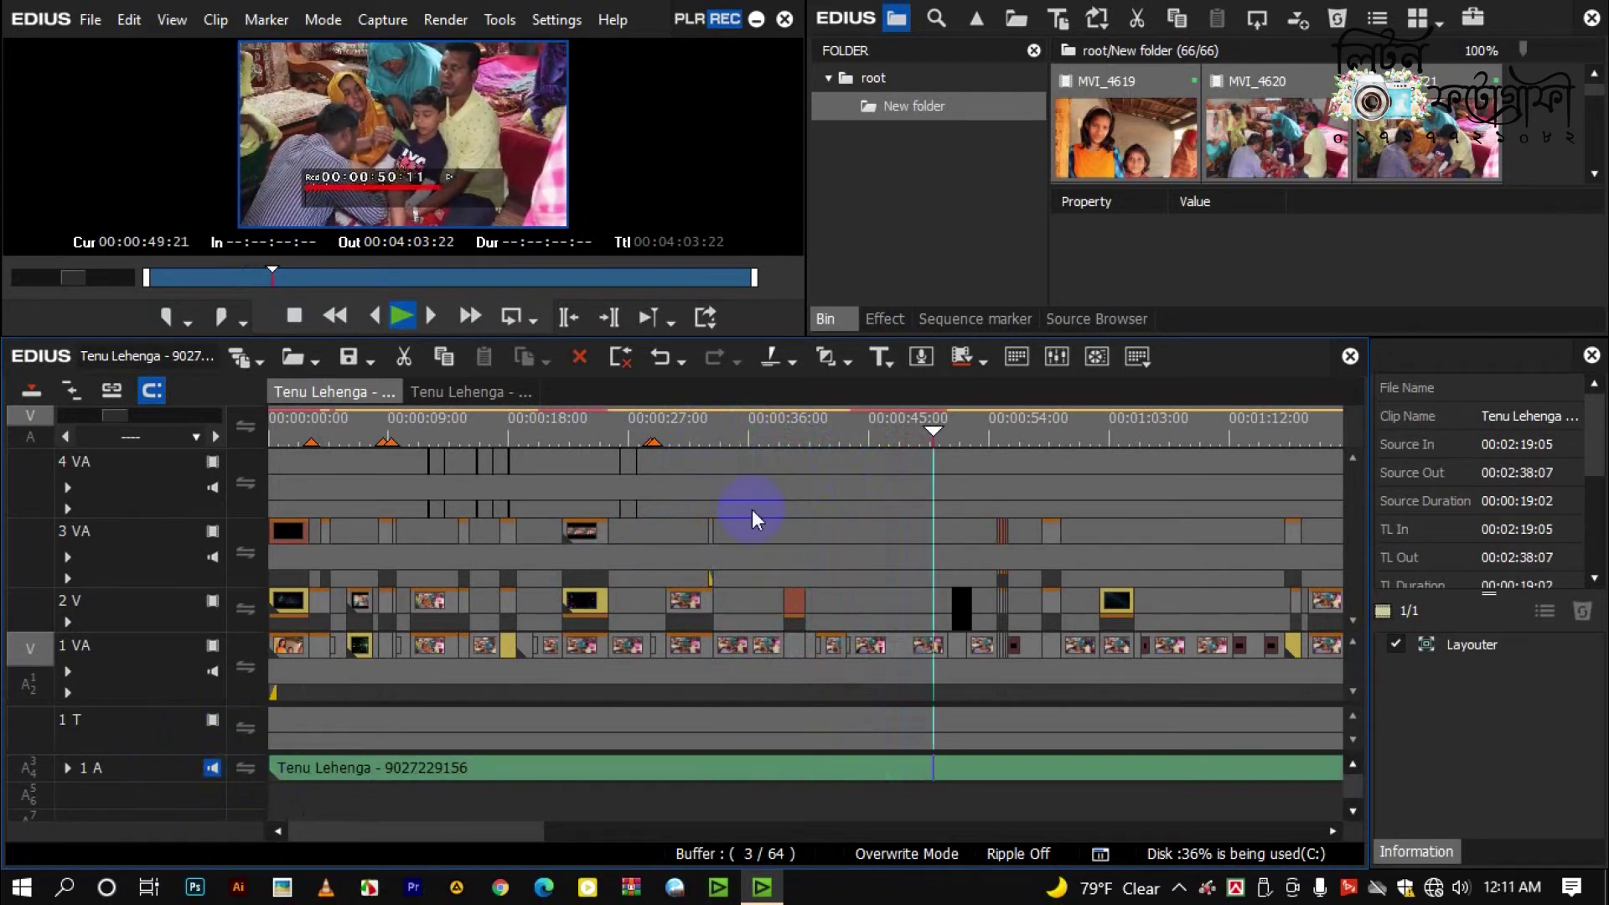
click(213, 769)
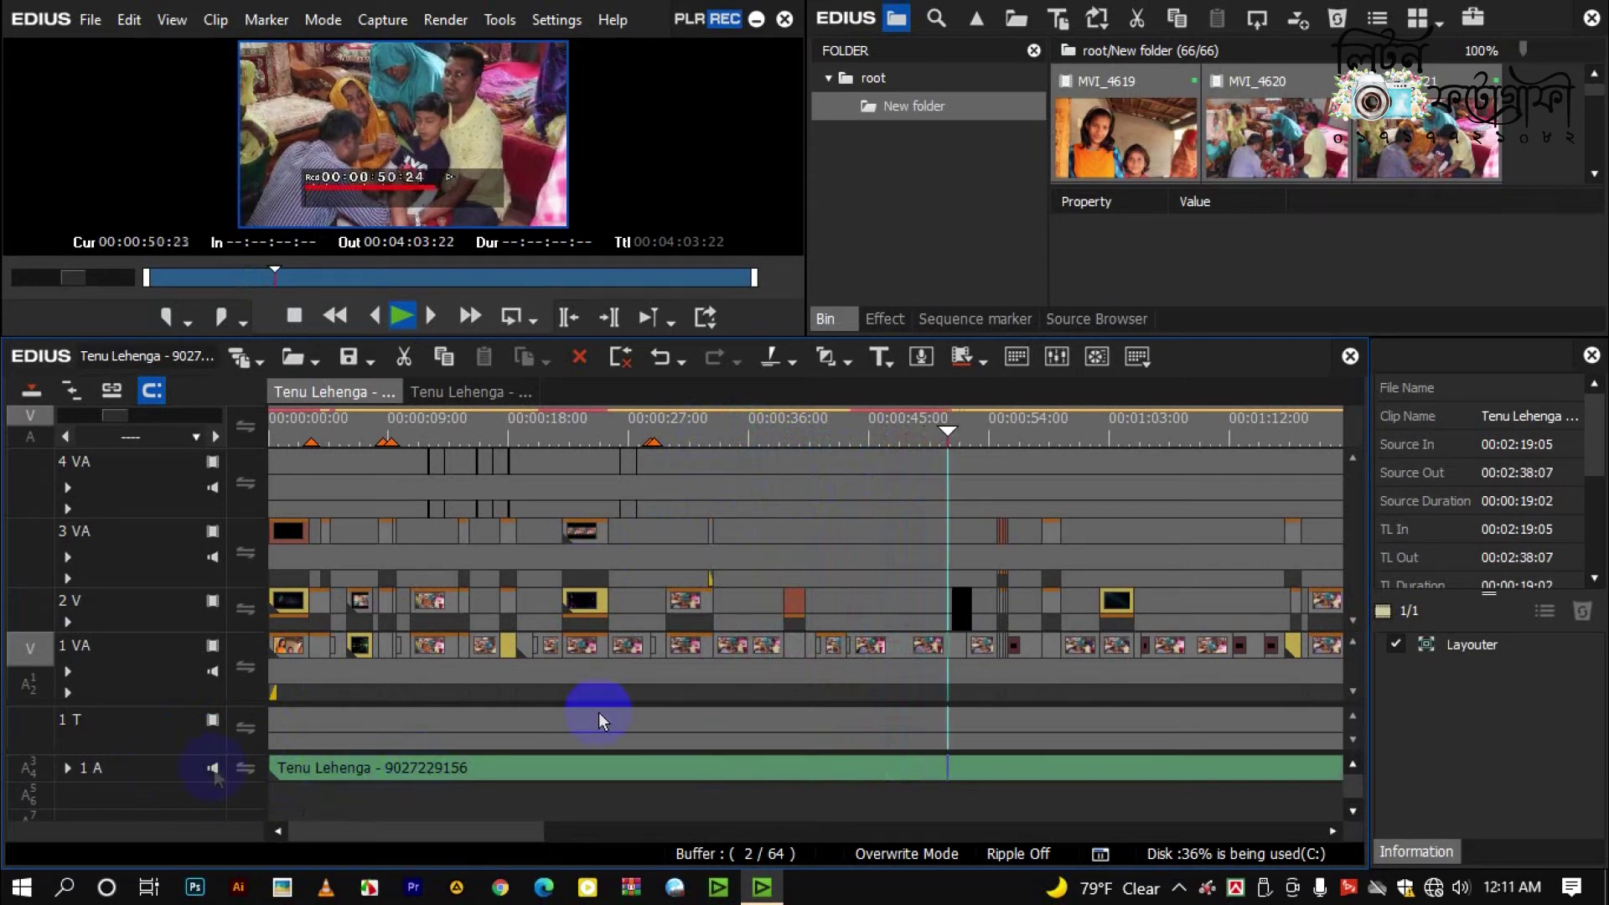
click(213, 769)
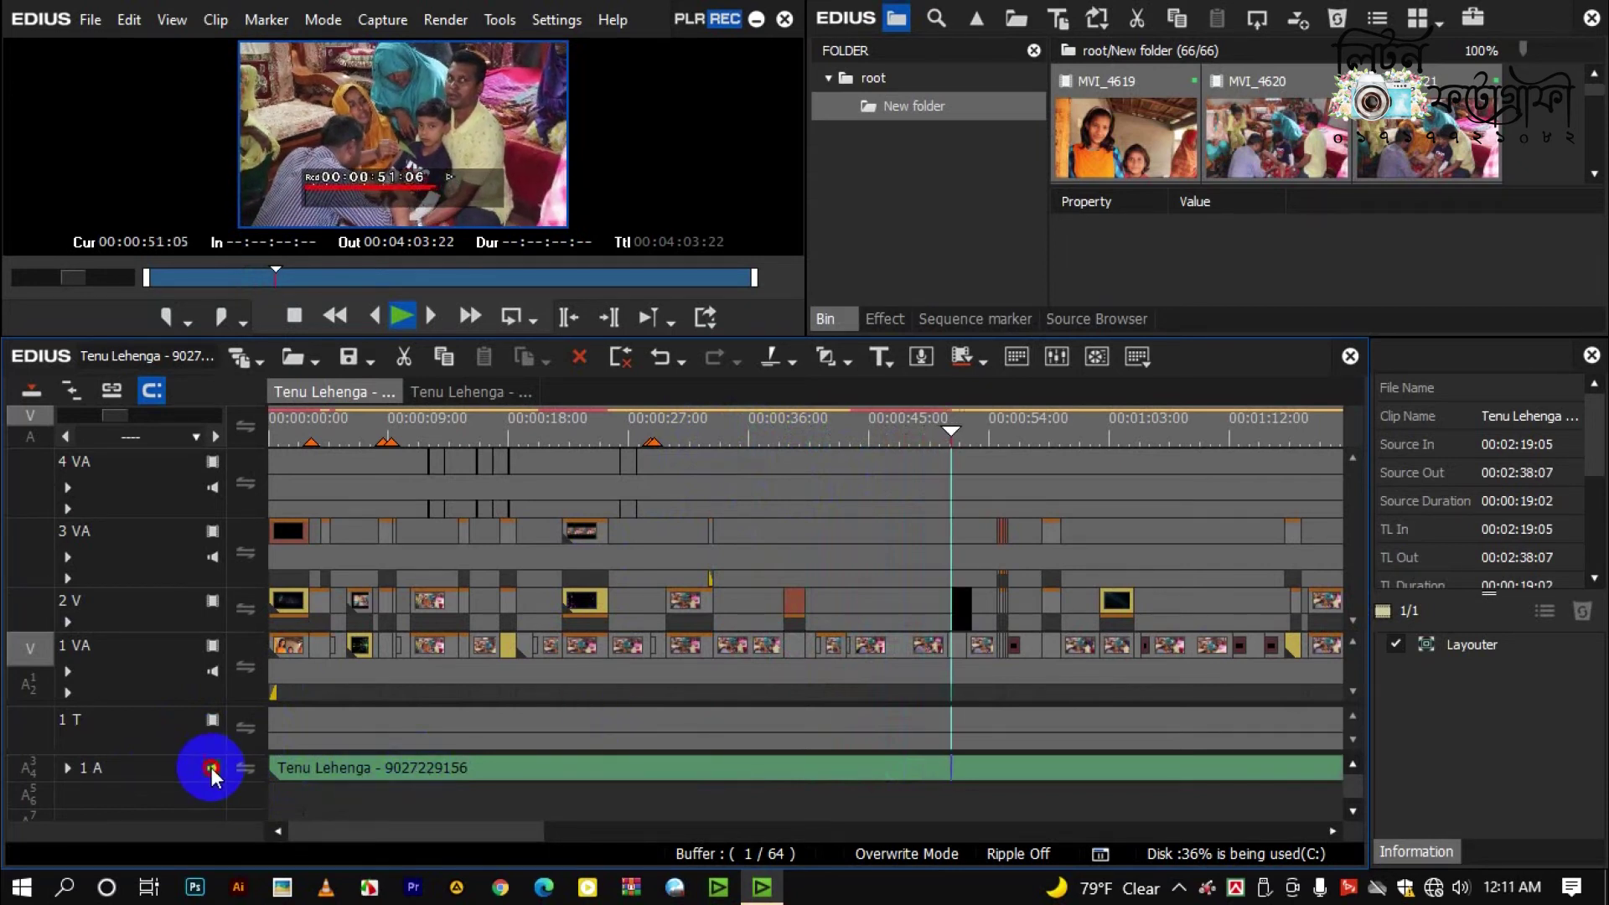
click(213, 770)
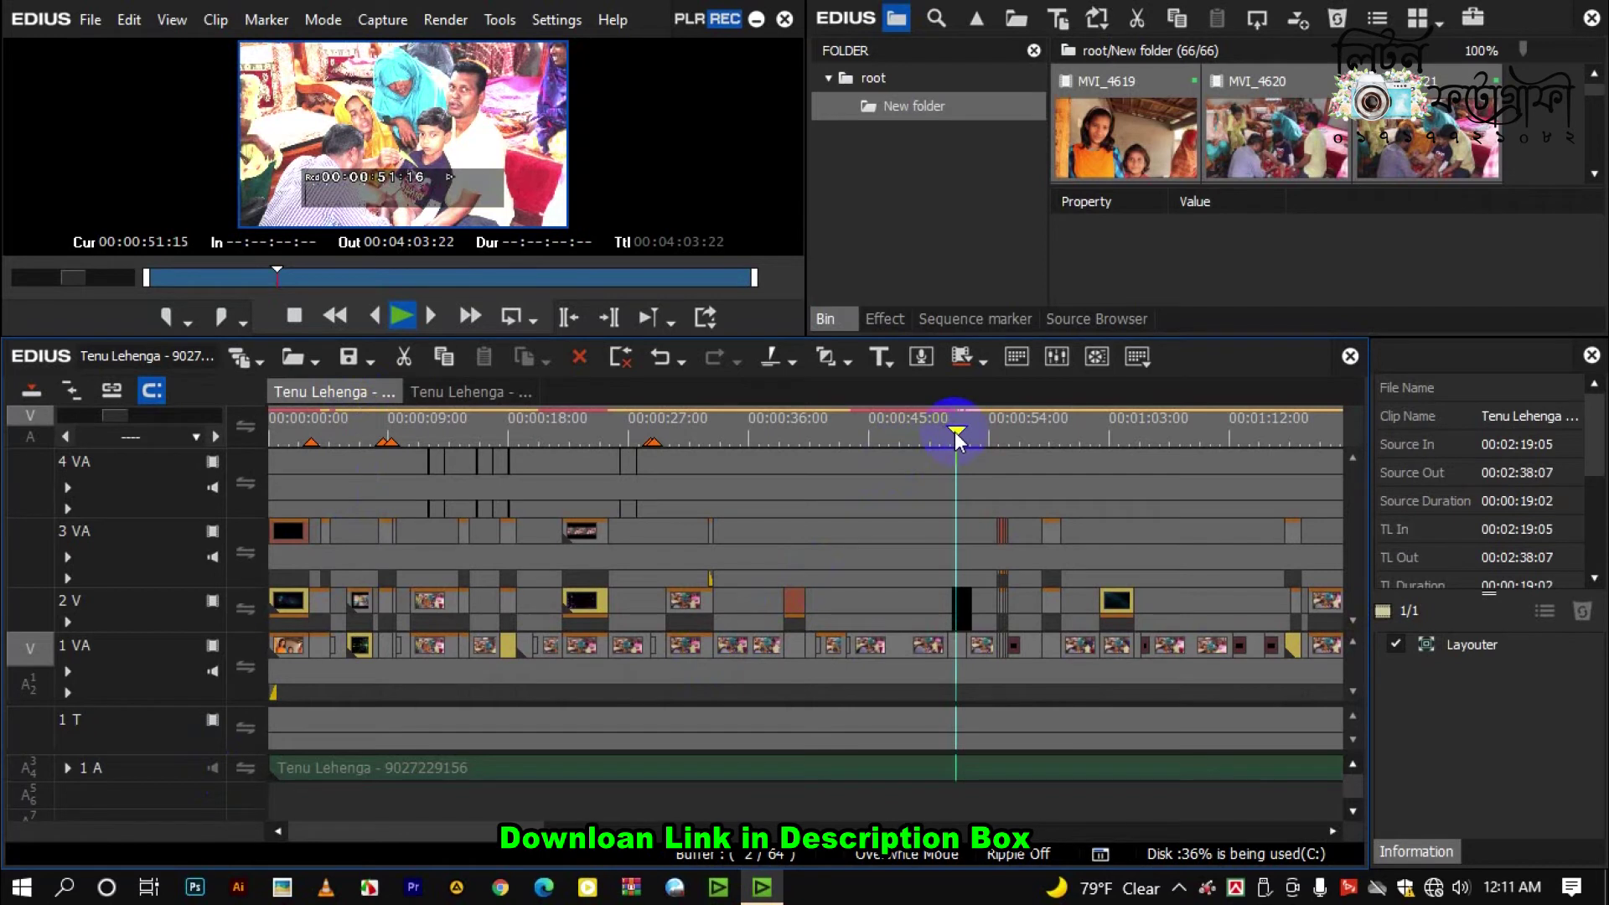
Scrub through the rest of the sequence and play from about 00:03:49:00, briefly unmuting the 1 A track
drag(984, 437, 1292, 461)
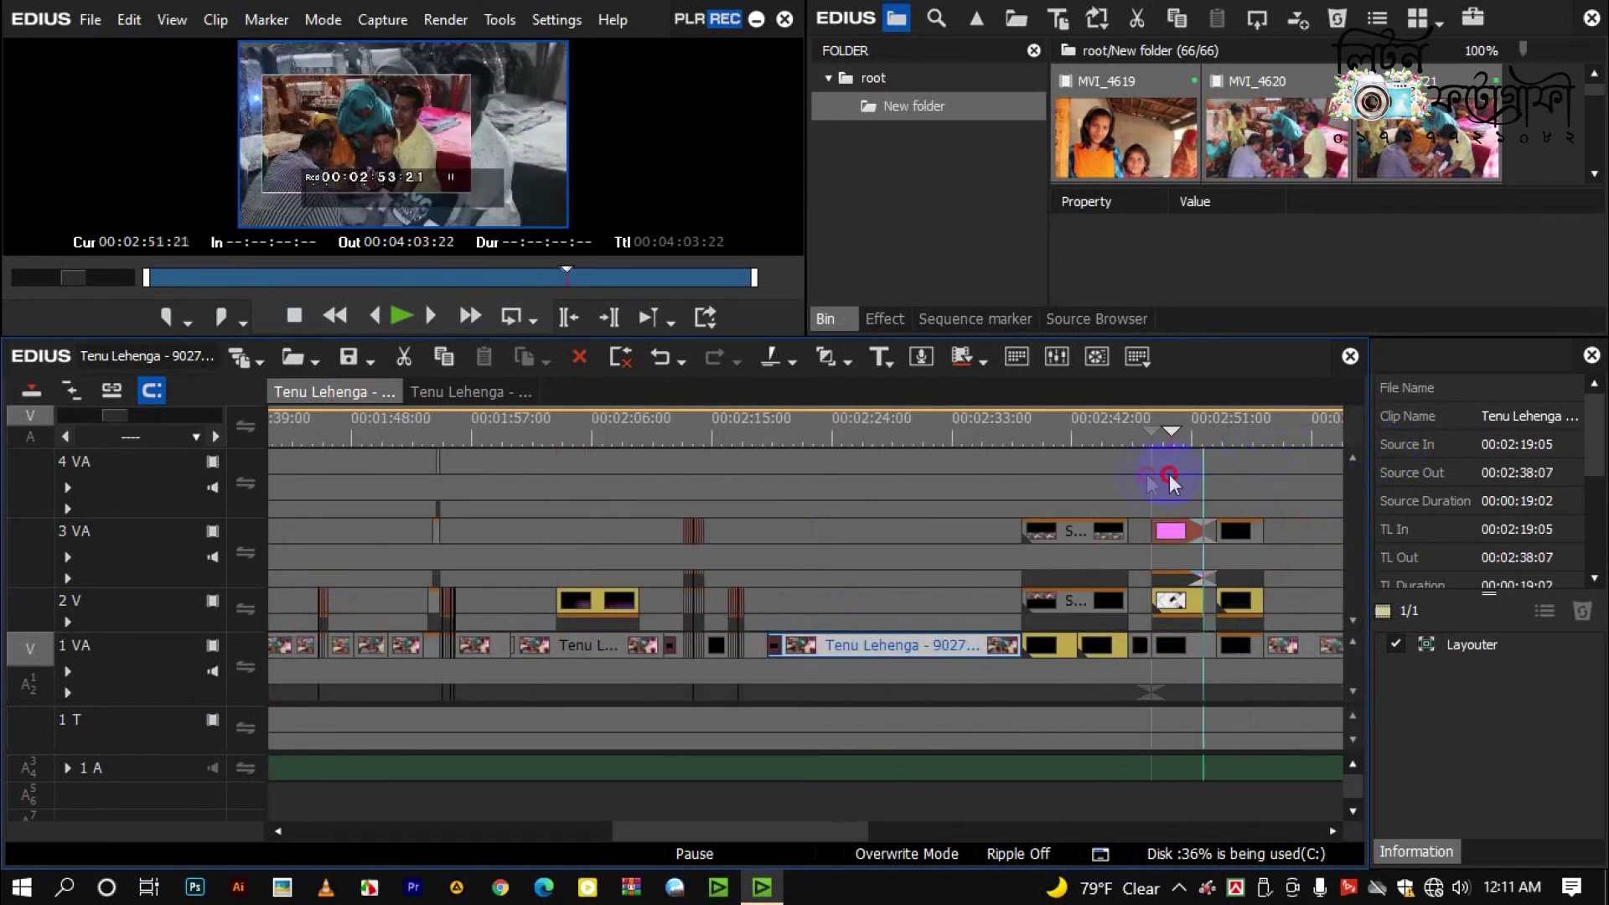
drag(886, 491, 970, 584)
key(space)
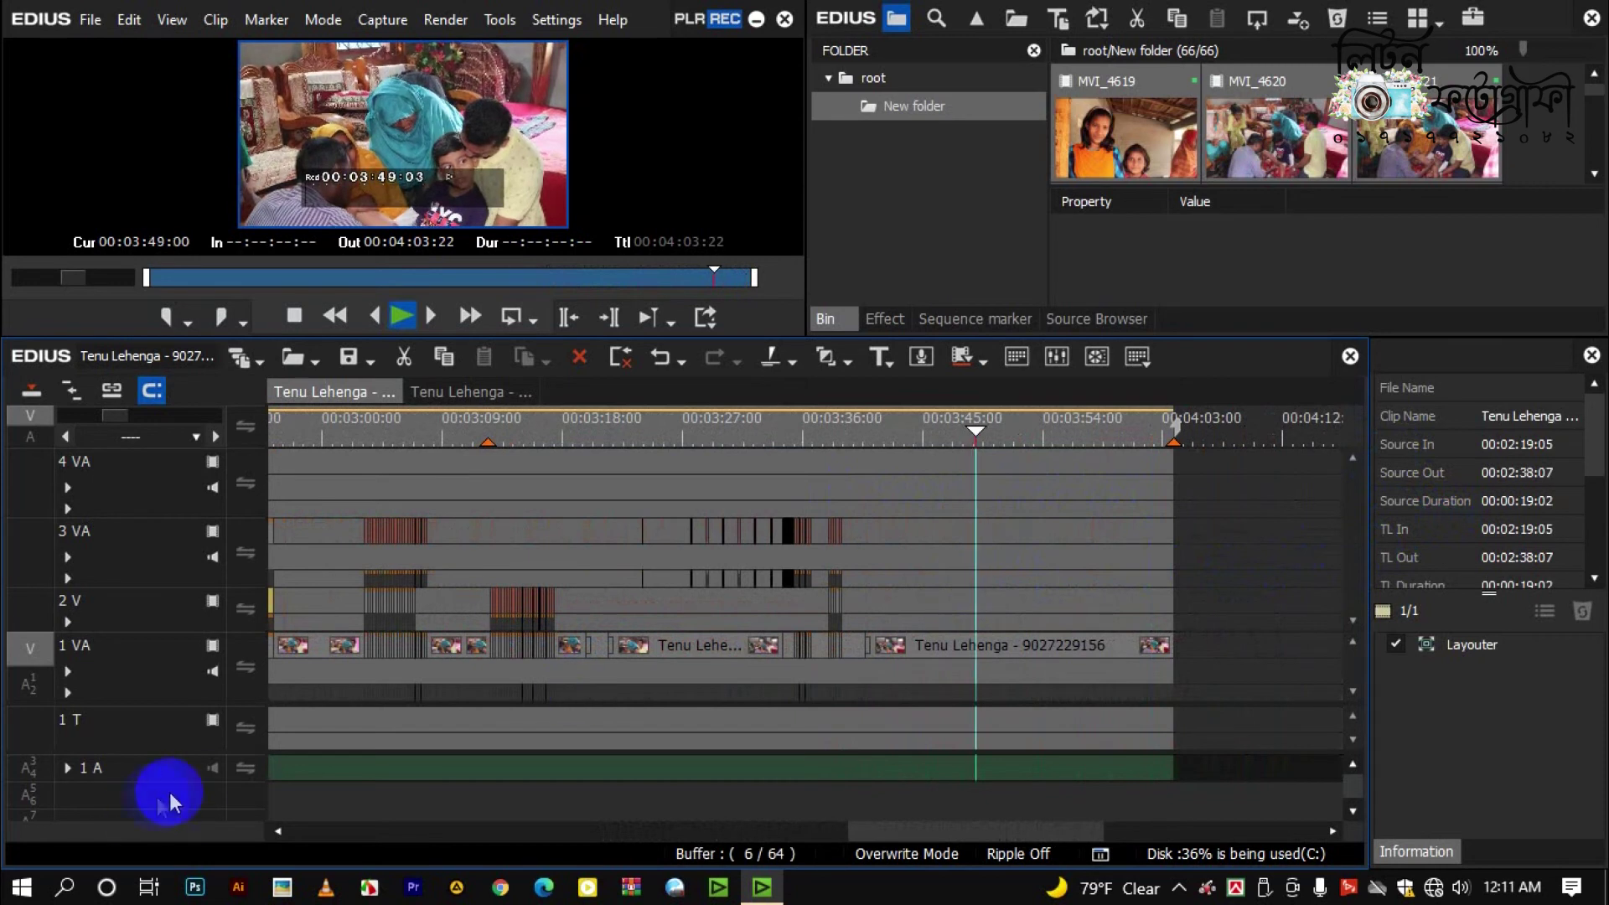
click(214, 769)
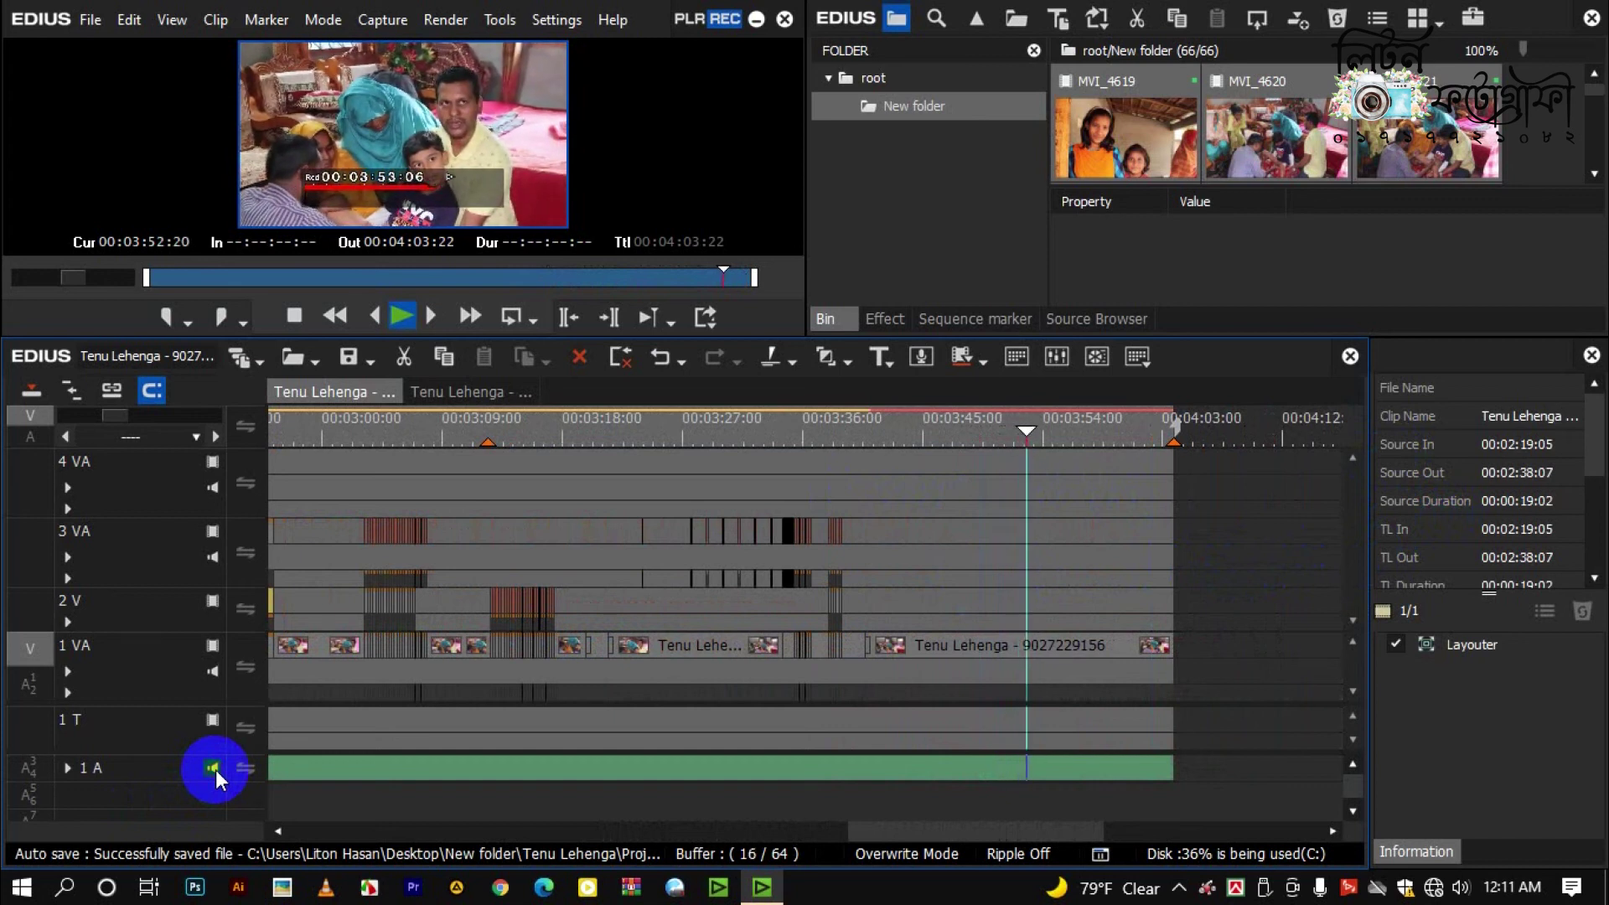
click(214, 770)
Play the ending from 00:03:38:04 and scrub back to 00:03:00:08 to review the finished clips
drag(1057, 436, 824, 476)
click(401, 318)
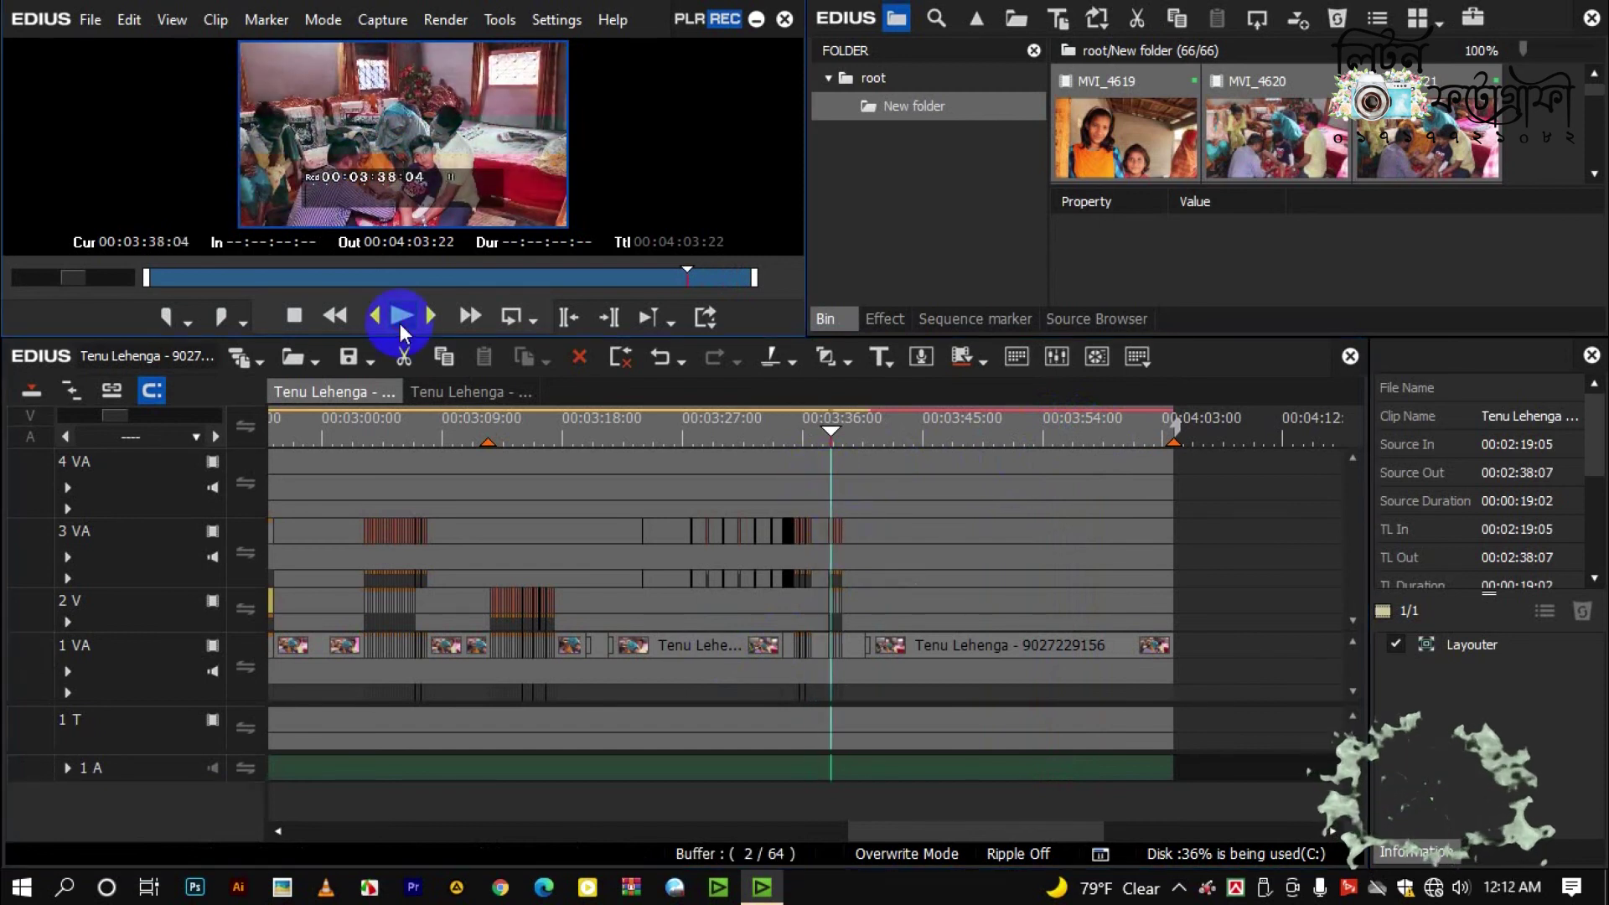
click(401, 318)
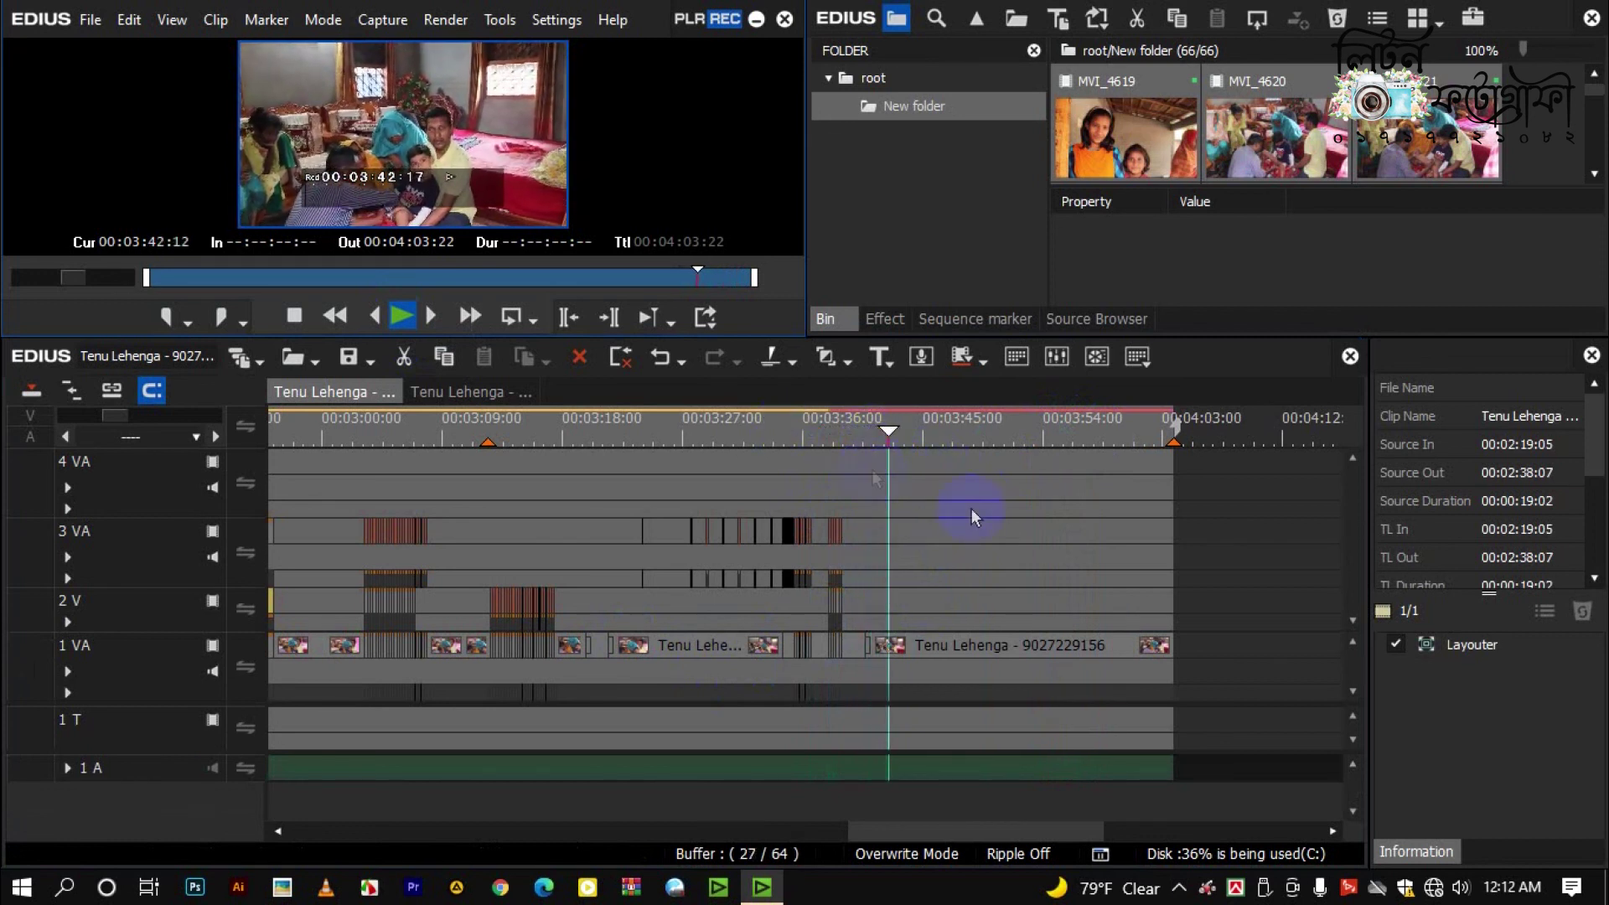
click(891, 433)
drag(891, 433, 349, 531)
drag(598, 528, 413, 533)
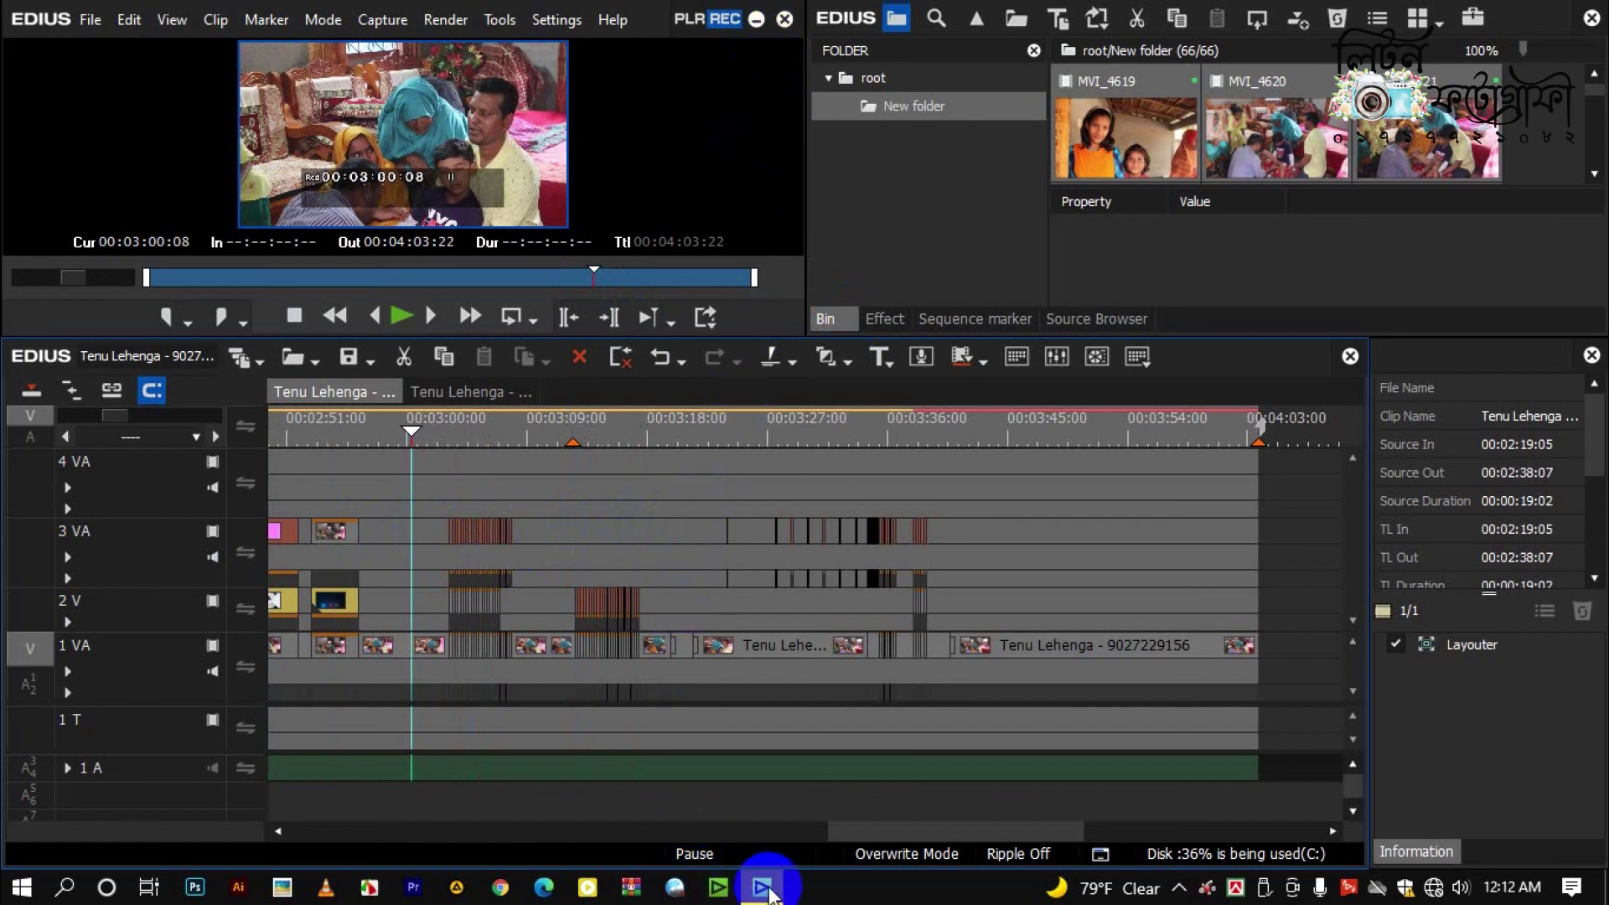
Close the EDIUS project without saving it
click(785, 18)
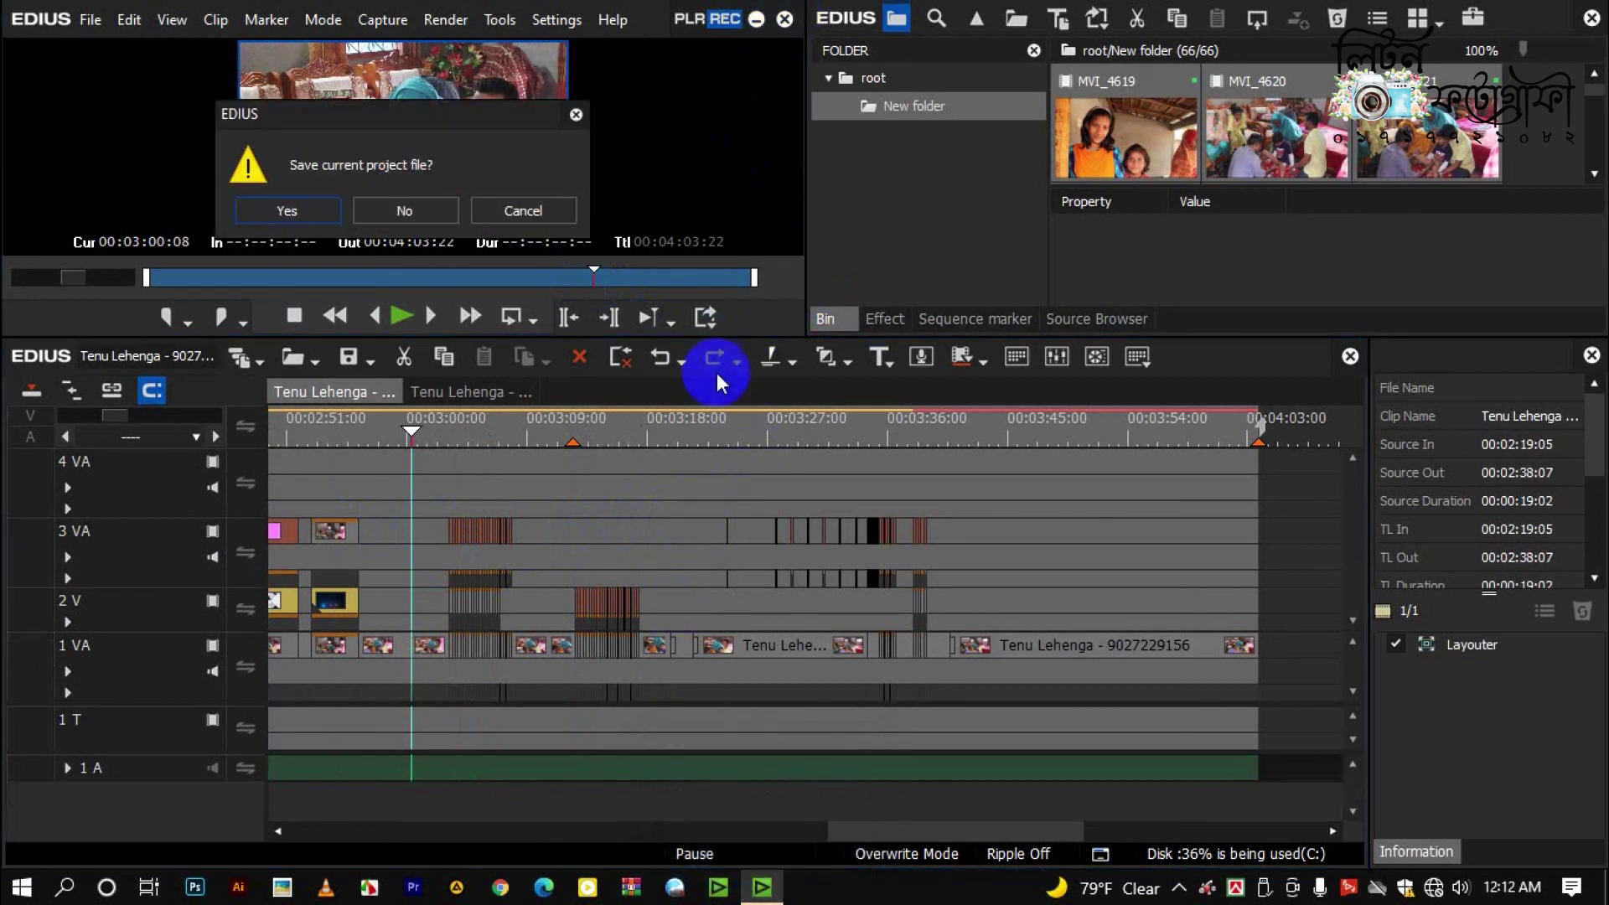
click(405, 212)
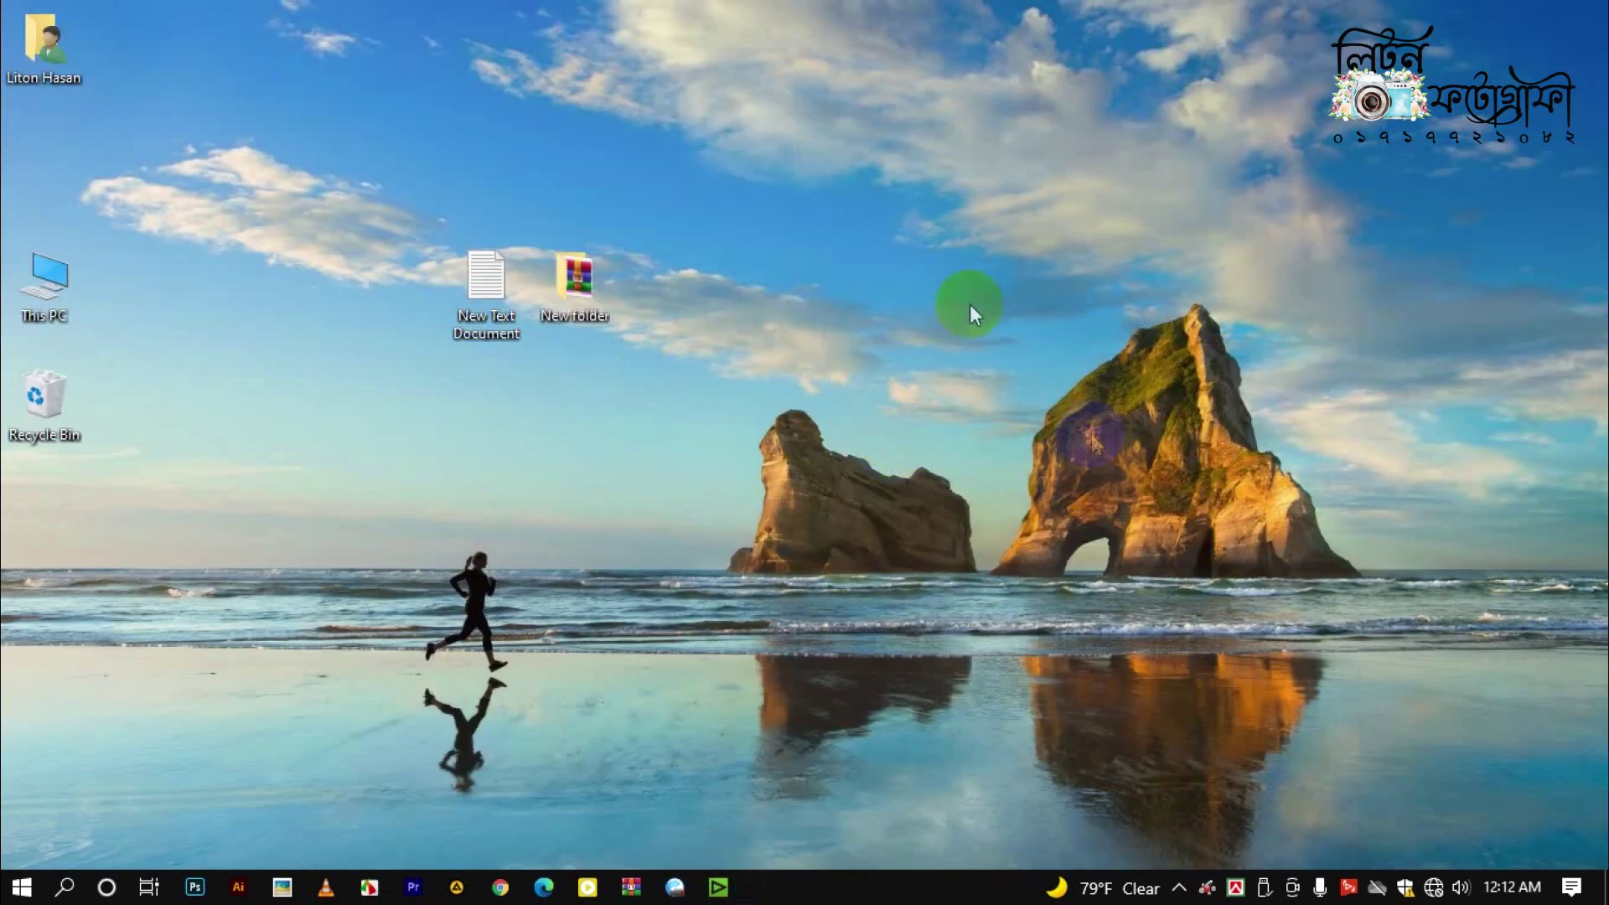
right_click(863, 172)
click(928, 279)
right_click(805, 164)
click(848, 268)
right_click(788, 173)
click(848, 269)
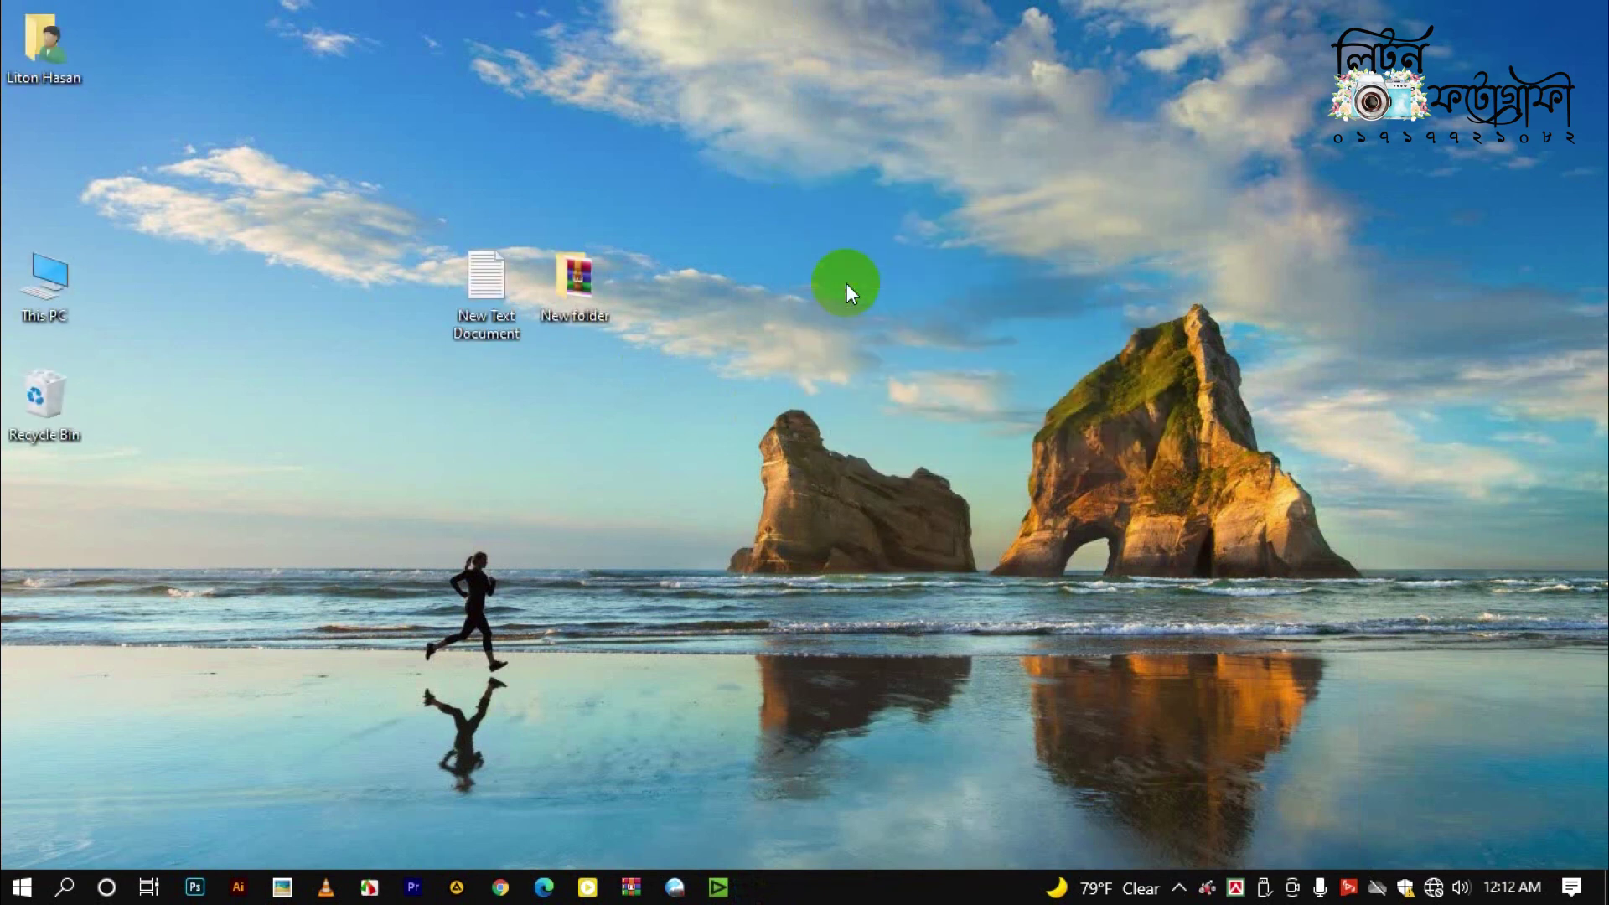